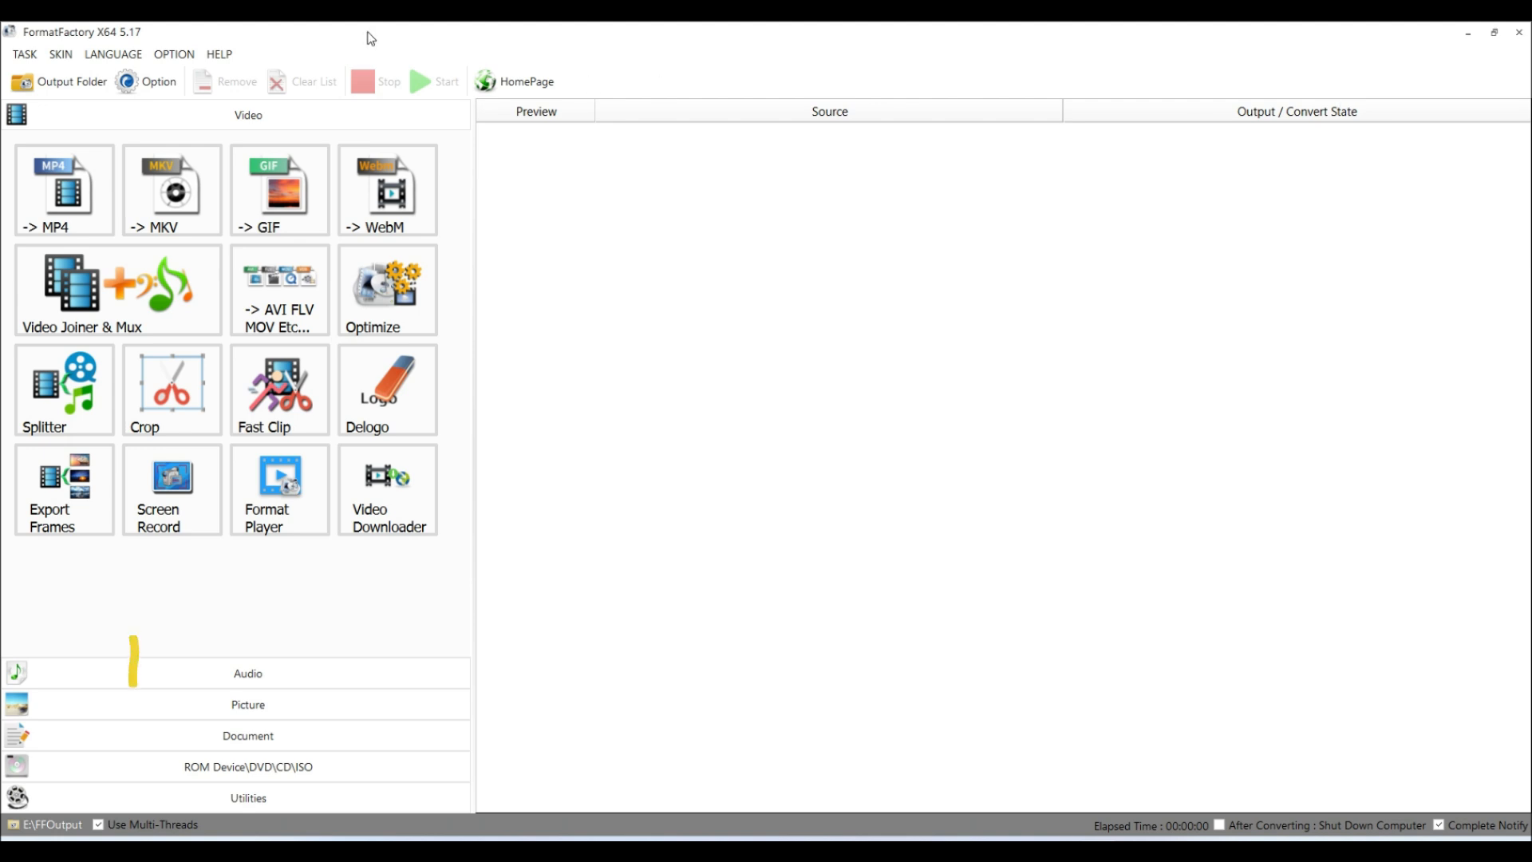
- Set up a new audio conversion with MP2 as the output format
click(246, 672)
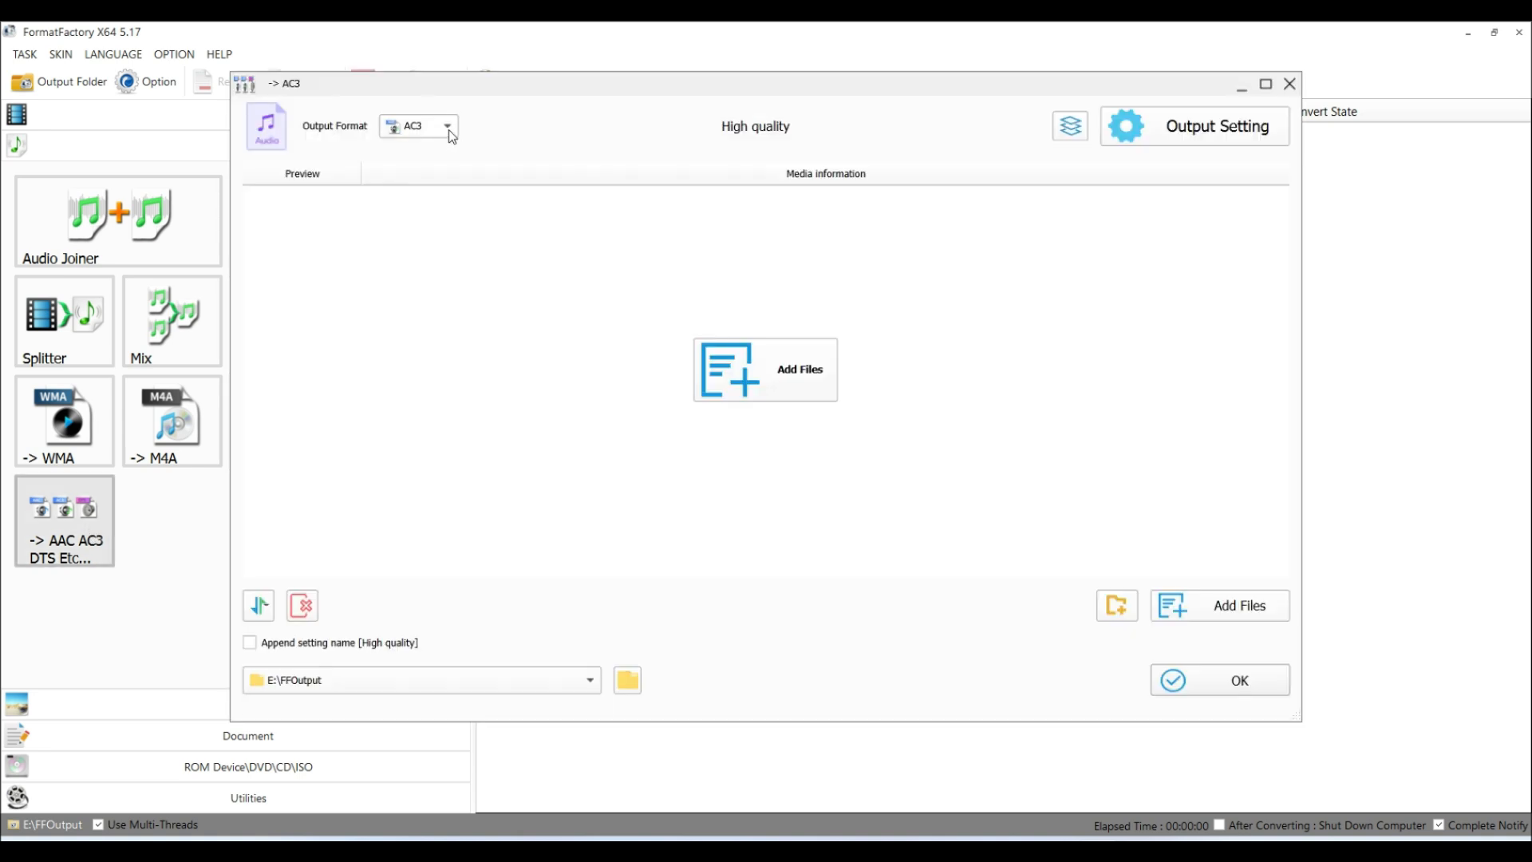
click(447, 128)
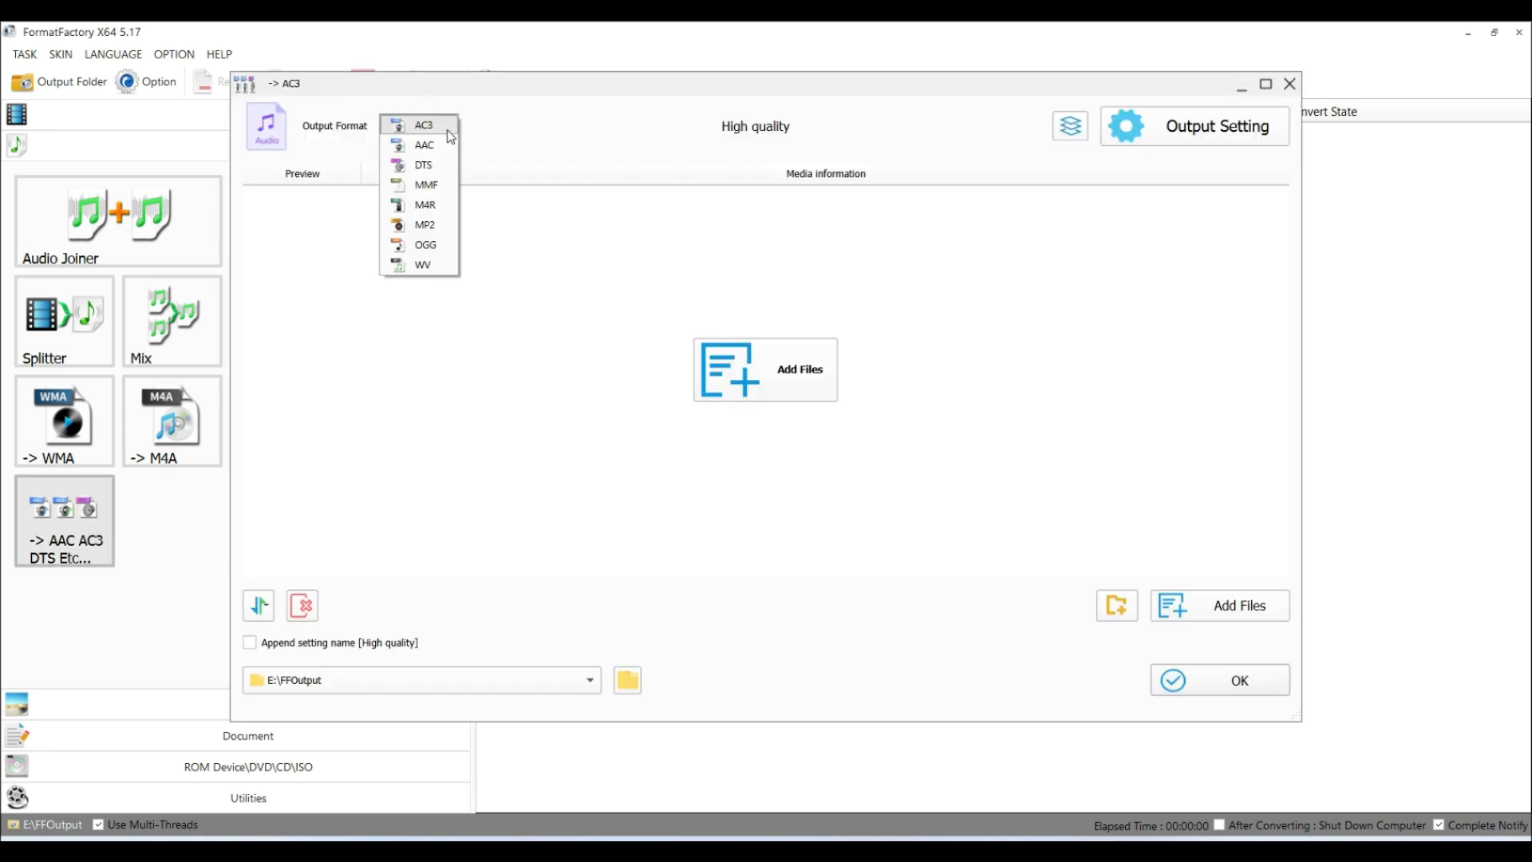
click(430, 230)
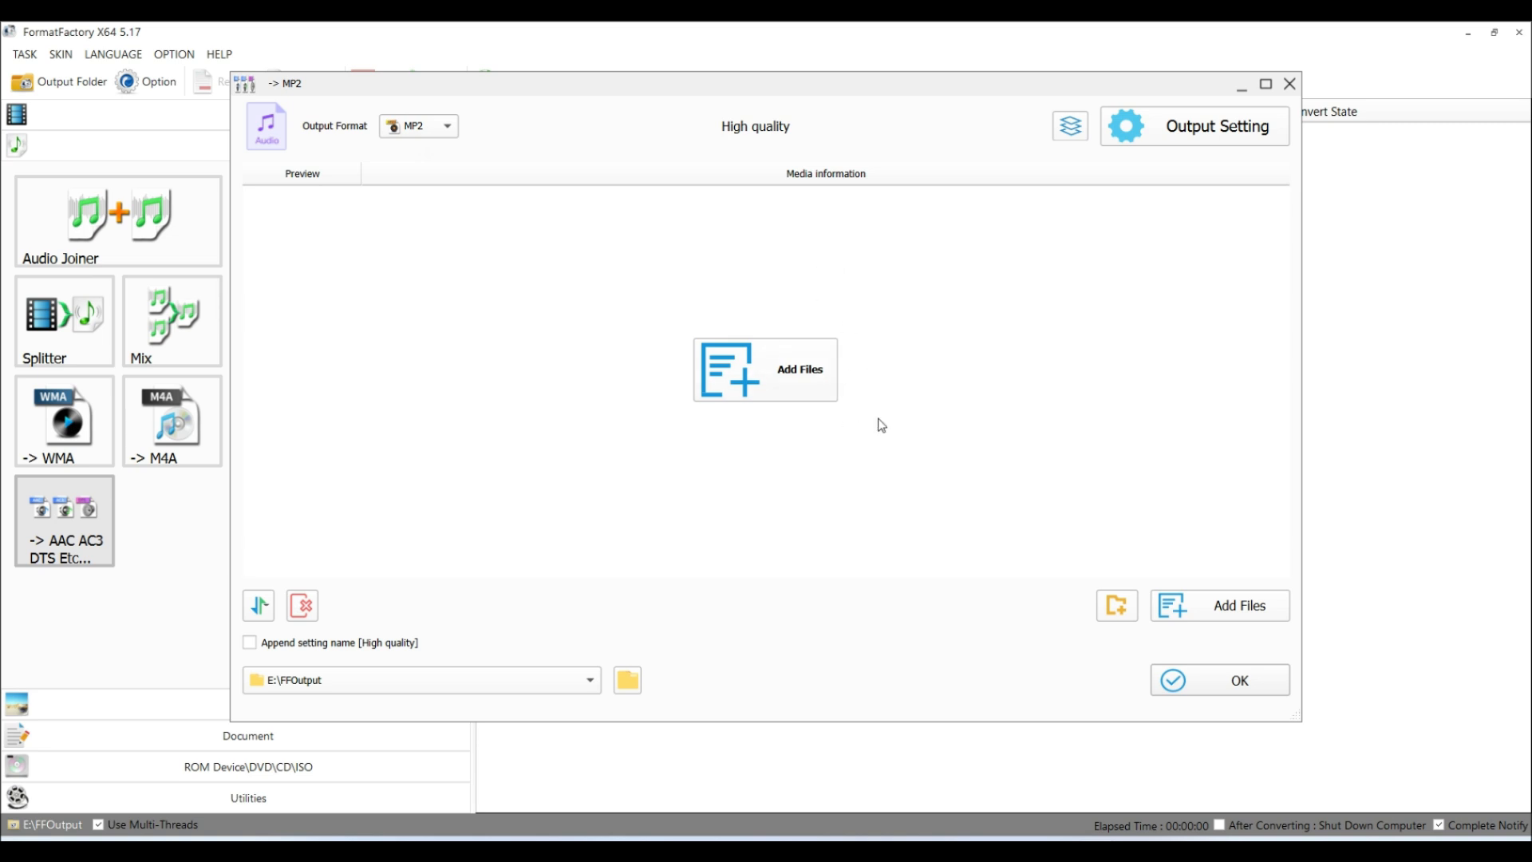
- Add 22768082_abc-alphabet-song_by_audiopuppy_preview.mp3 from the Music folder to the MP2 conversion and run it
click(801, 384)
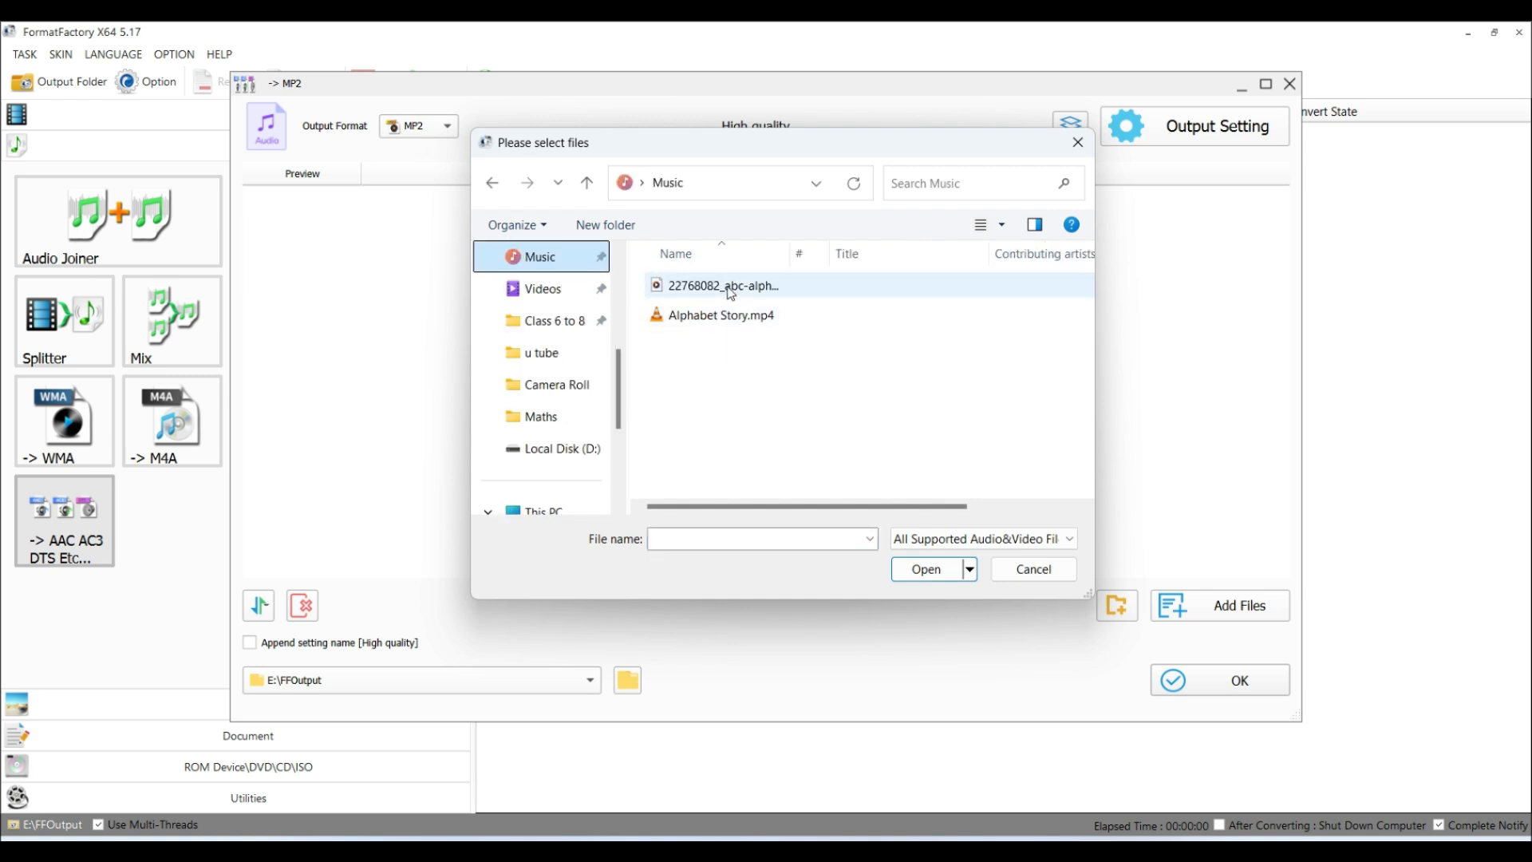
click(730, 291)
click(943, 576)
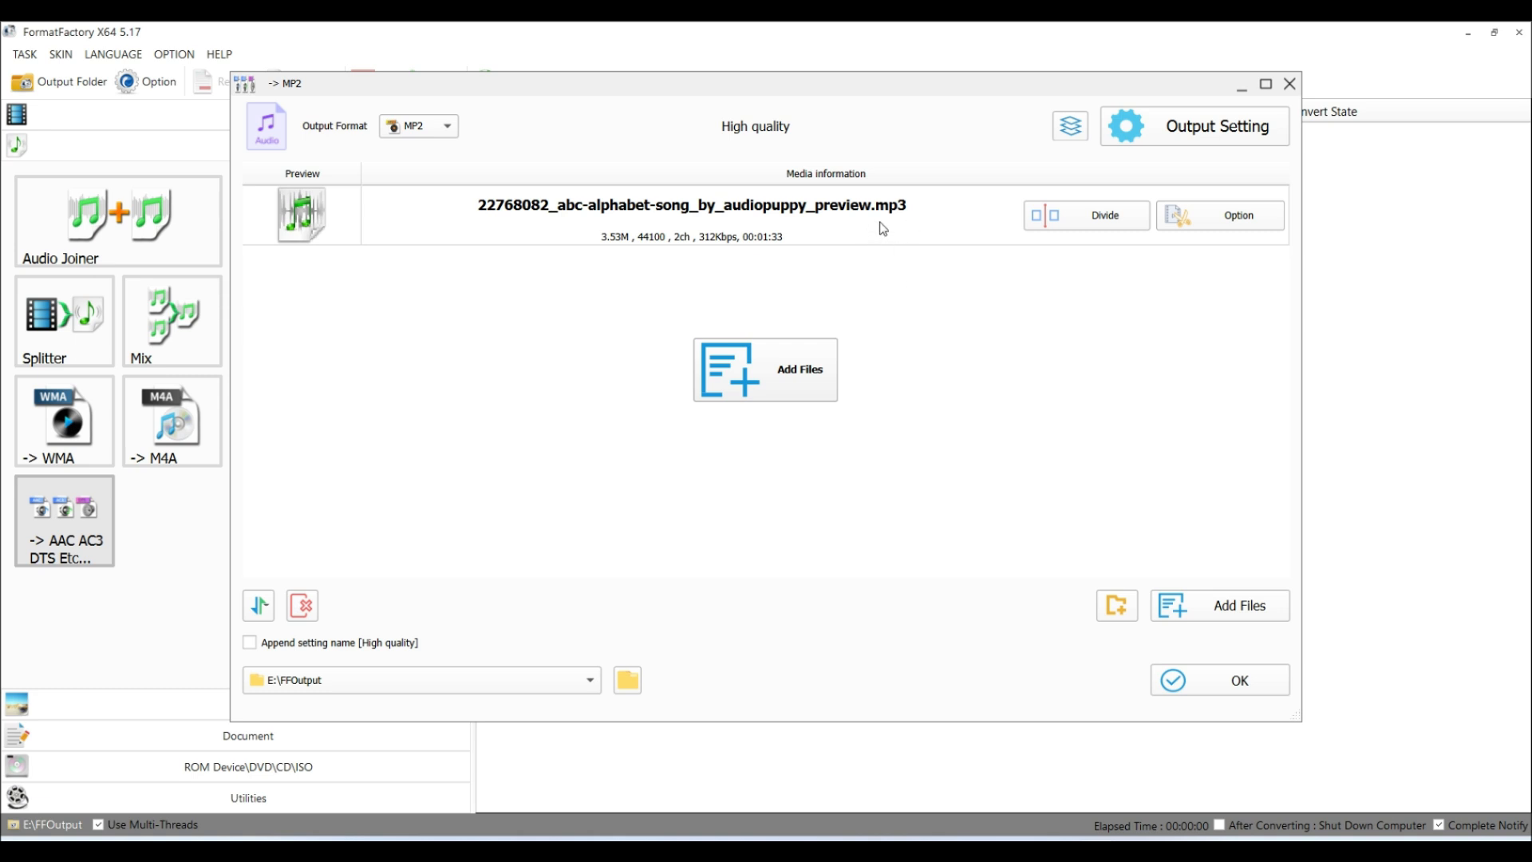
click(1237, 684)
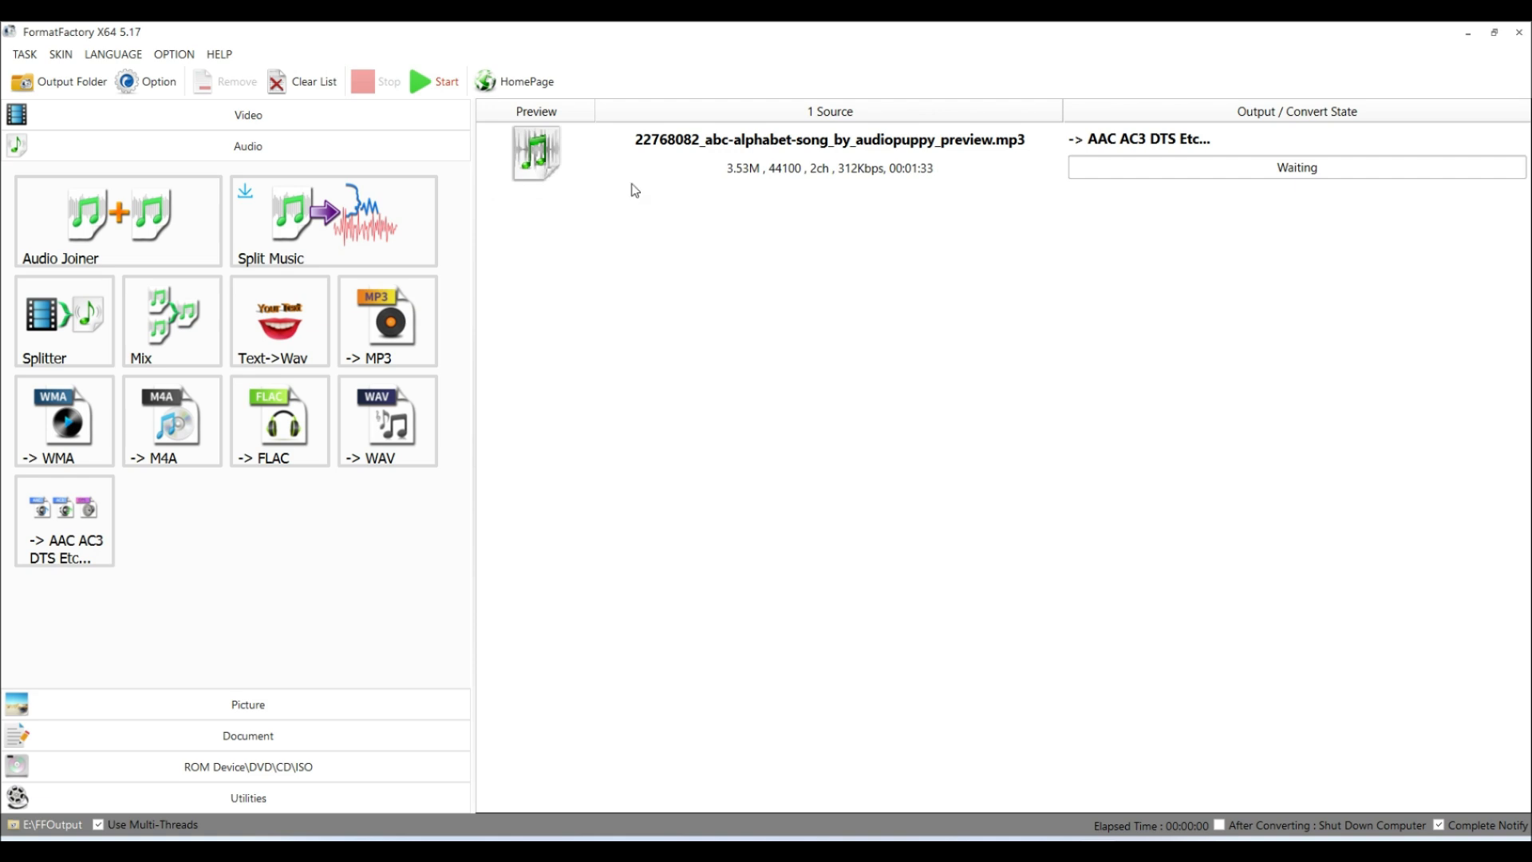
click(443, 83)
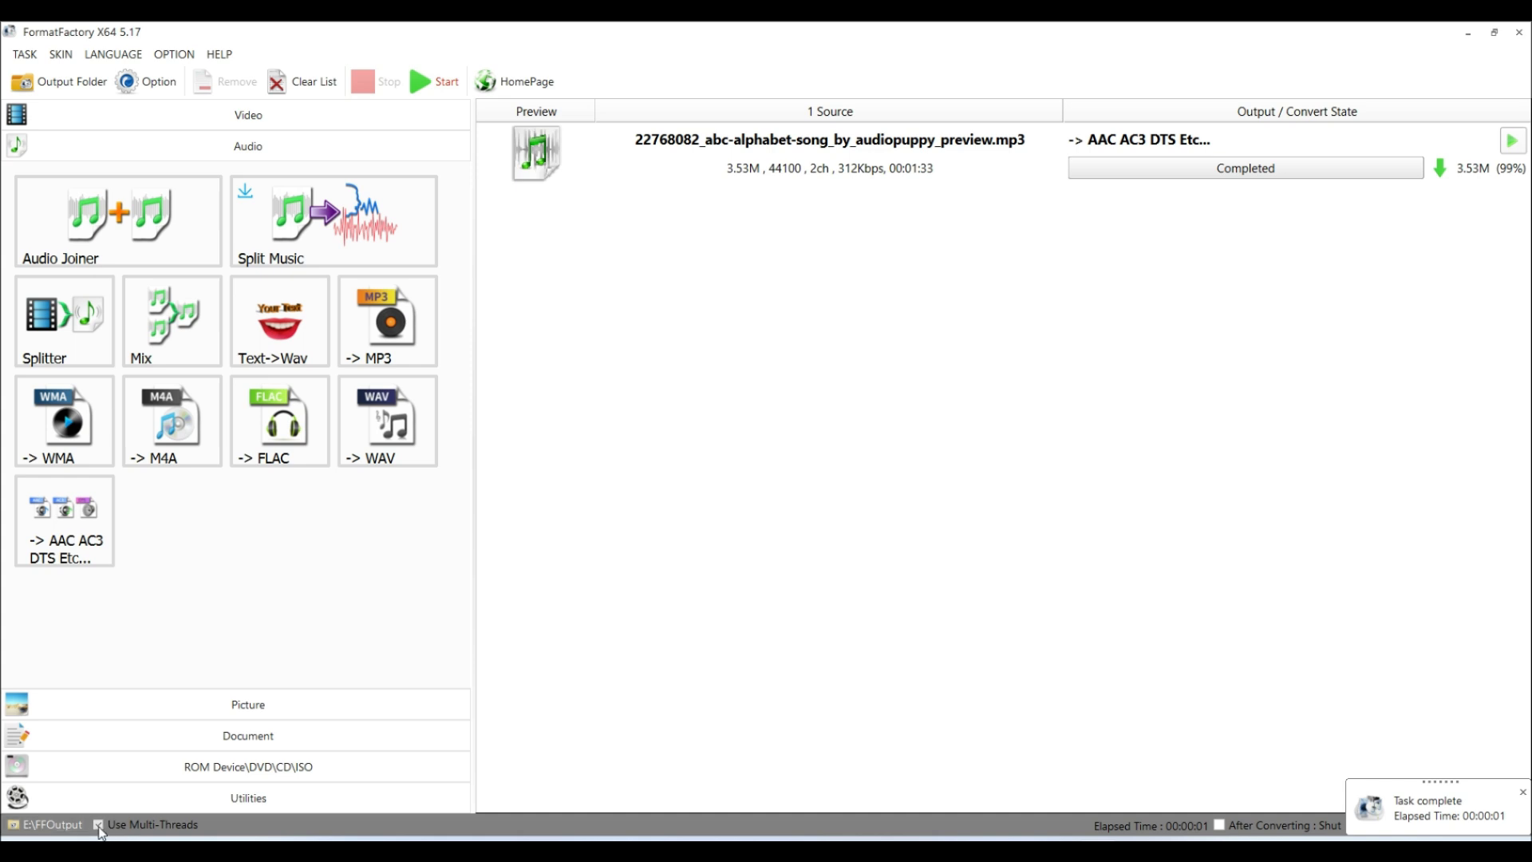
- Find the converted alphabet song in the FFOutput folder and widen the Name column to check its file extension
click(31, 830)
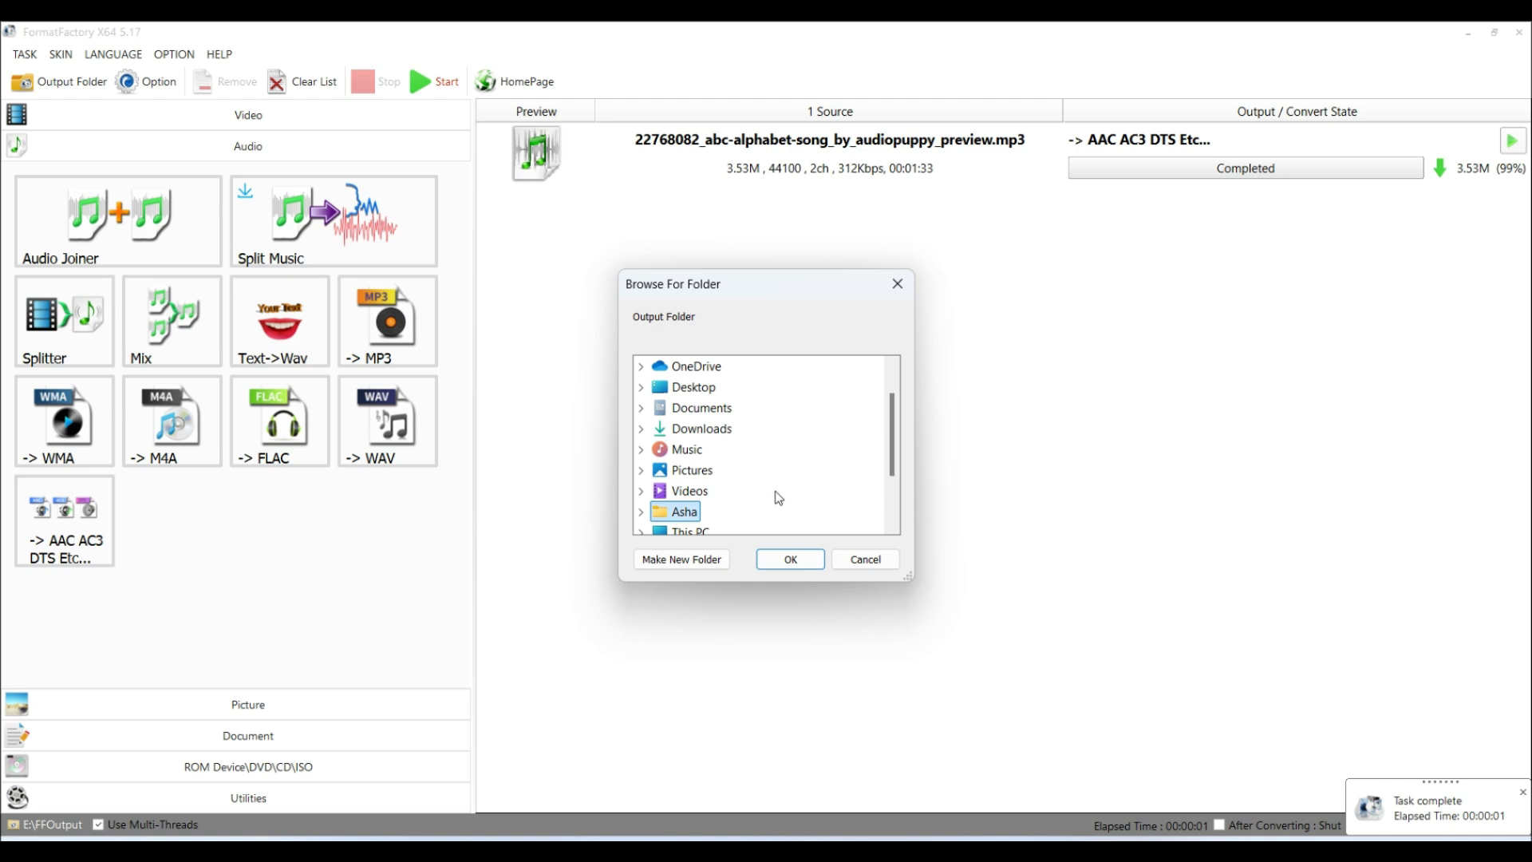
click(897, 296)
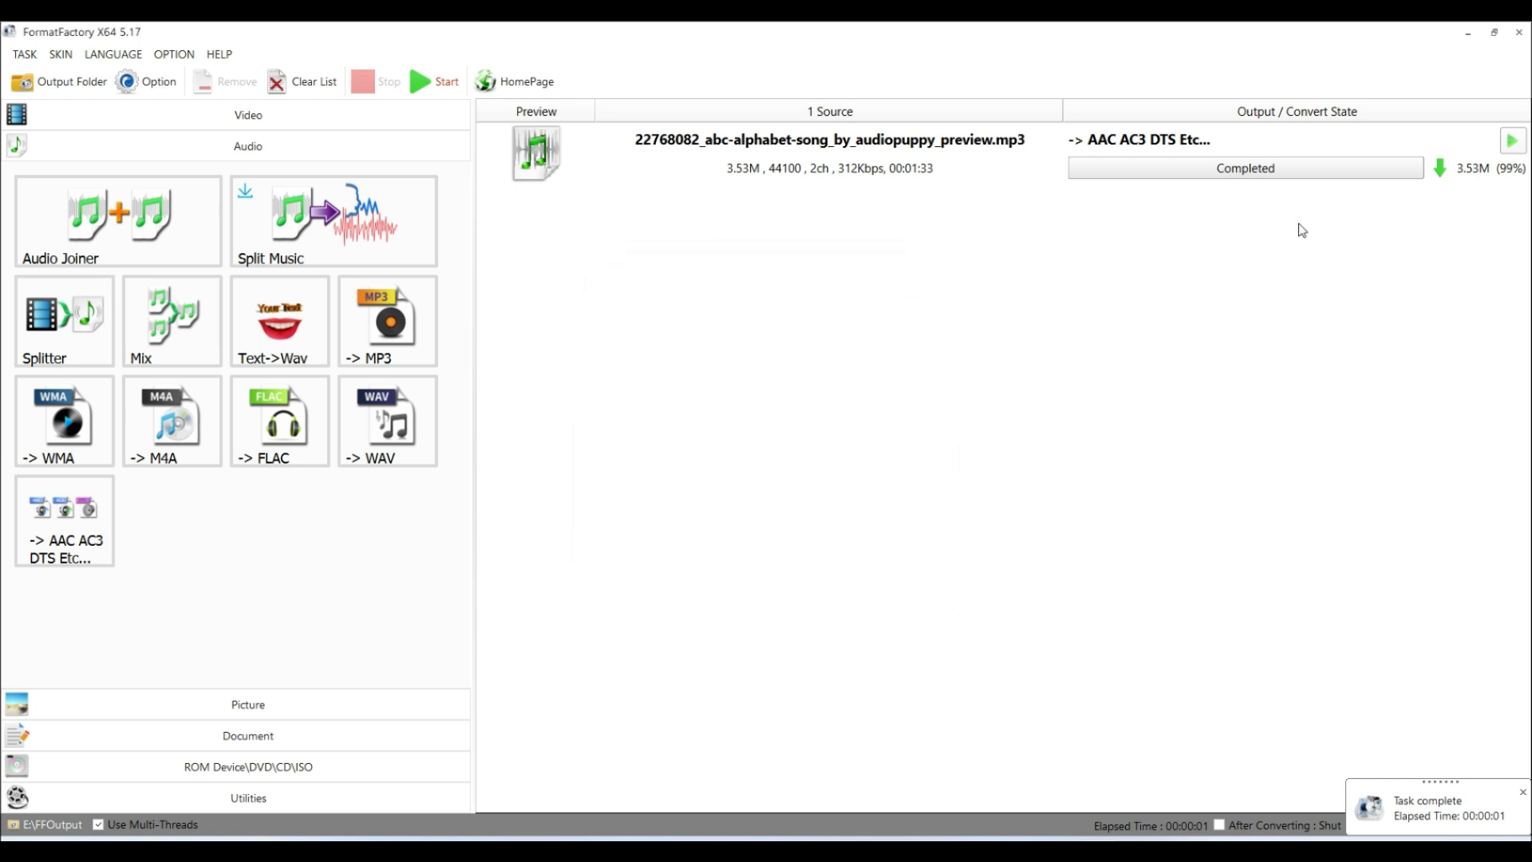
click(1485, 142)
click(1483, 139)
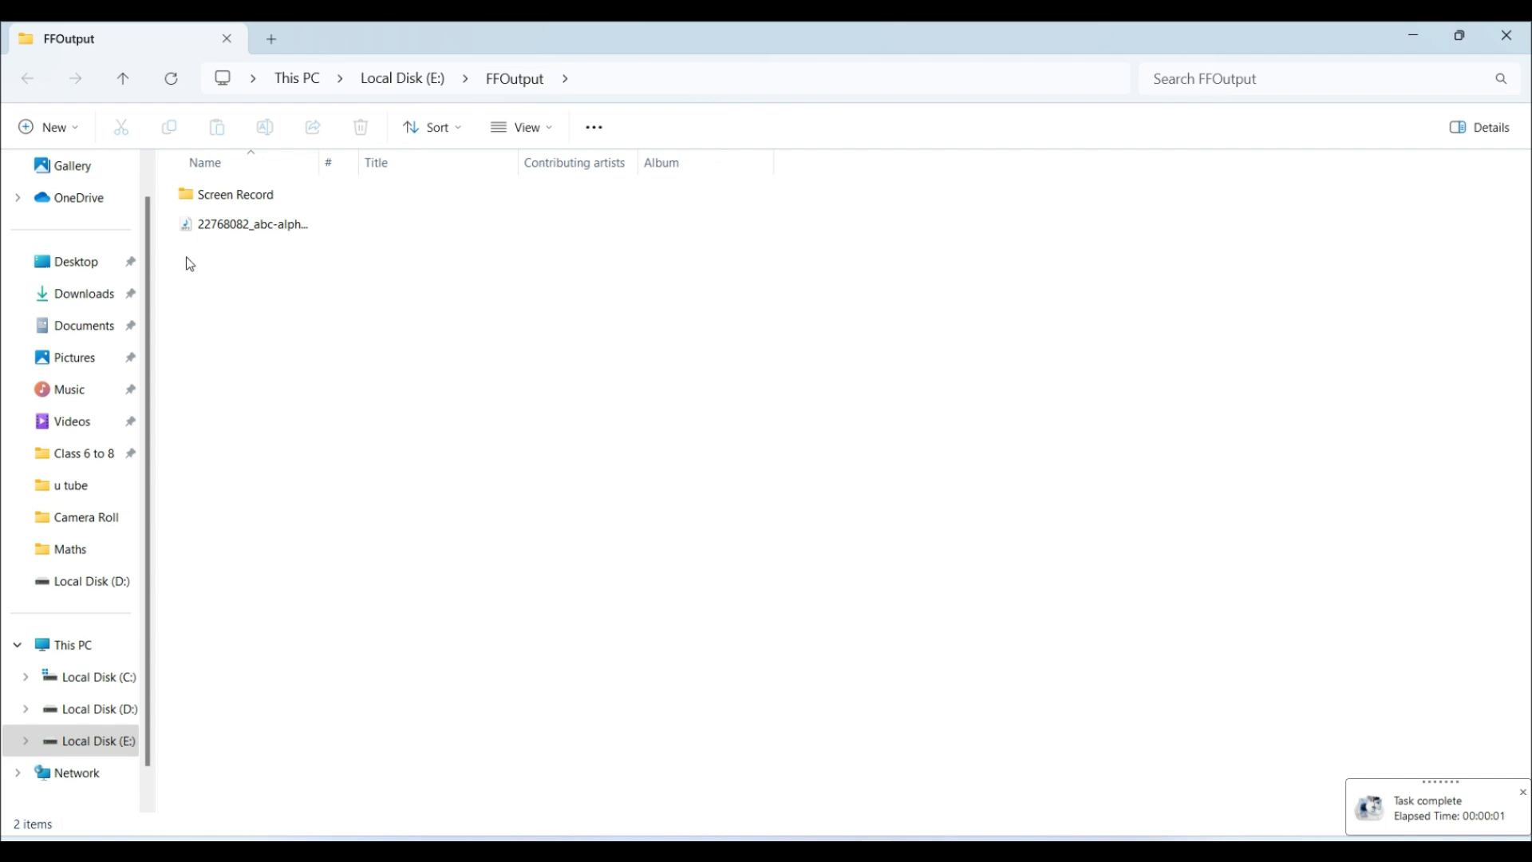
click(270, 232)
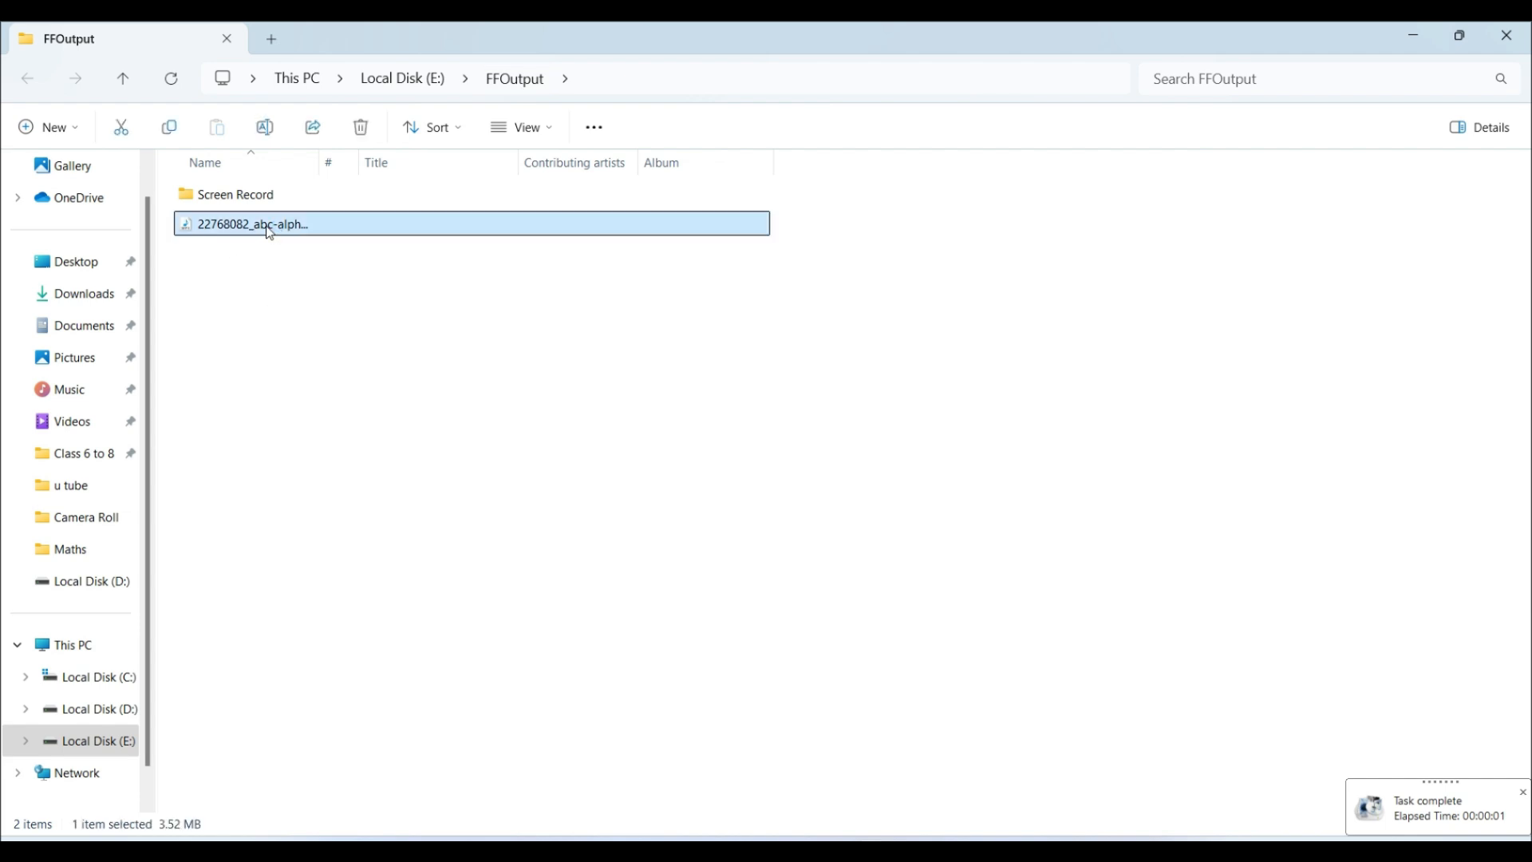
double_click(270, 232)
click(372, 123)
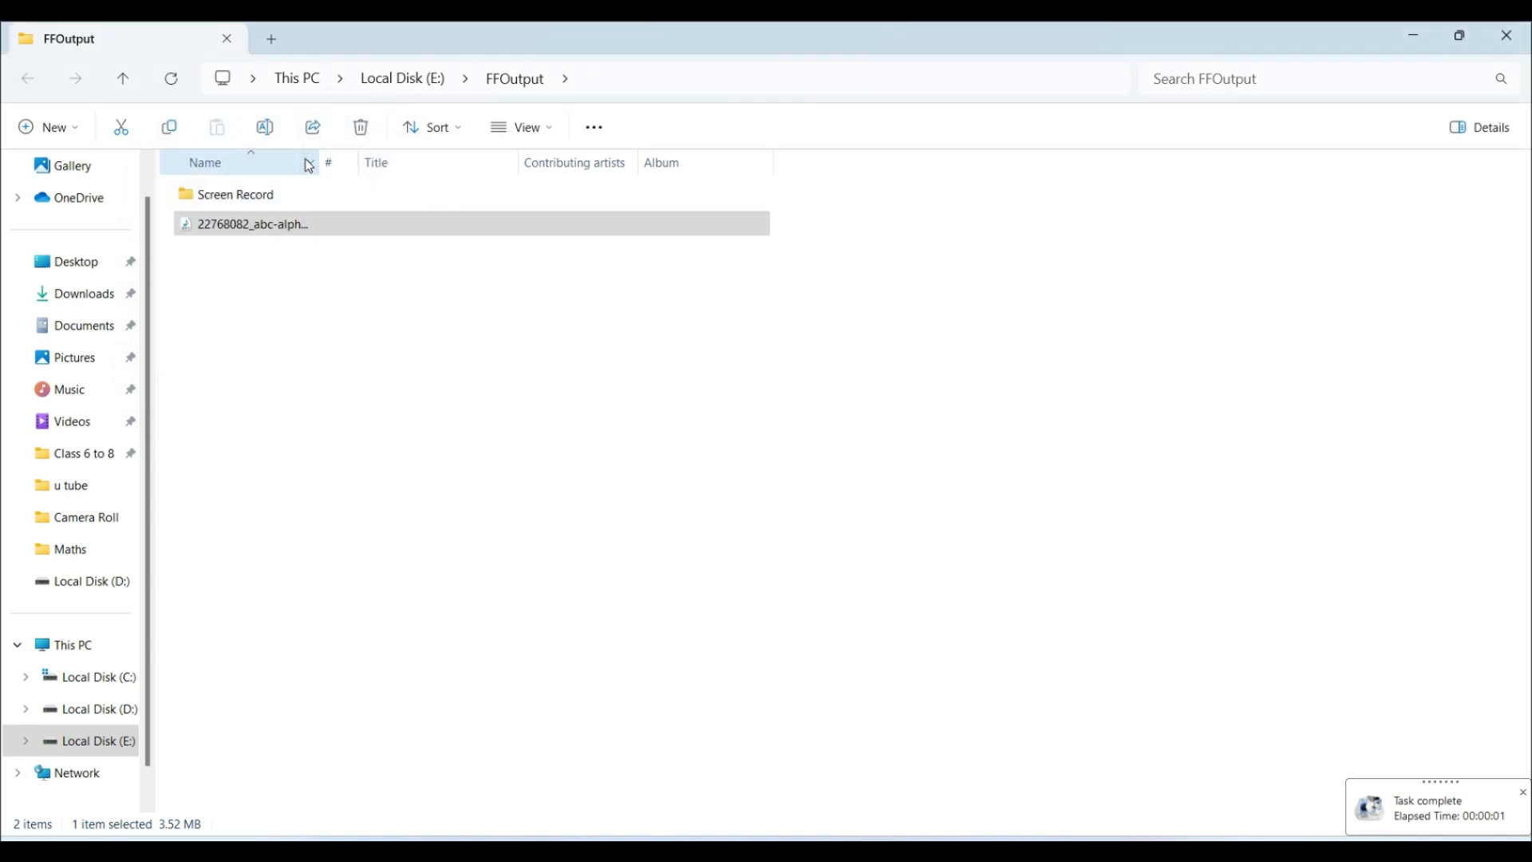
drag(305, 170, 683, 193)
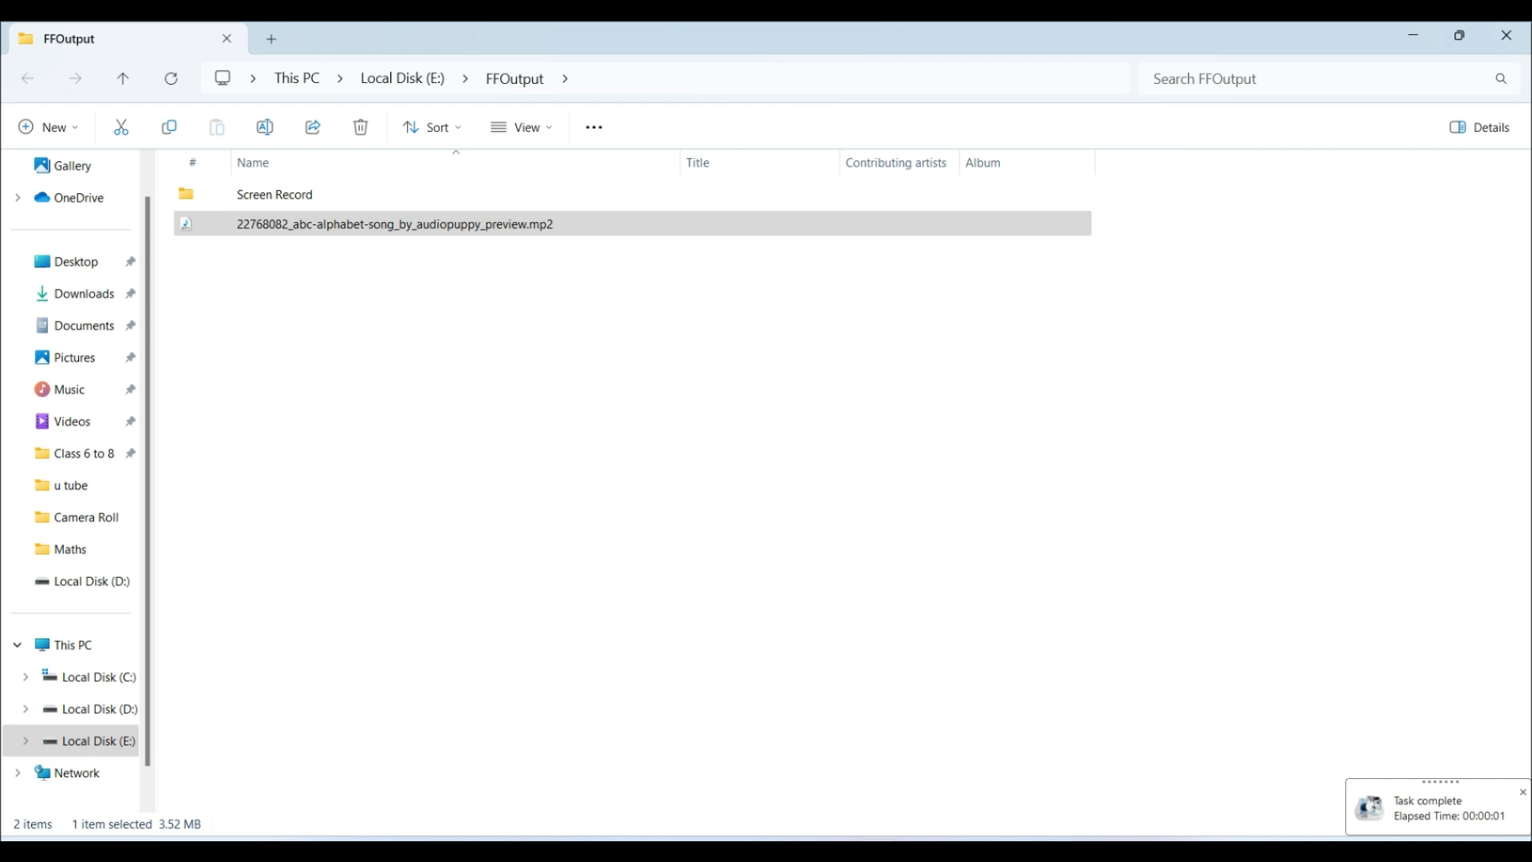
key(alt+Tab)
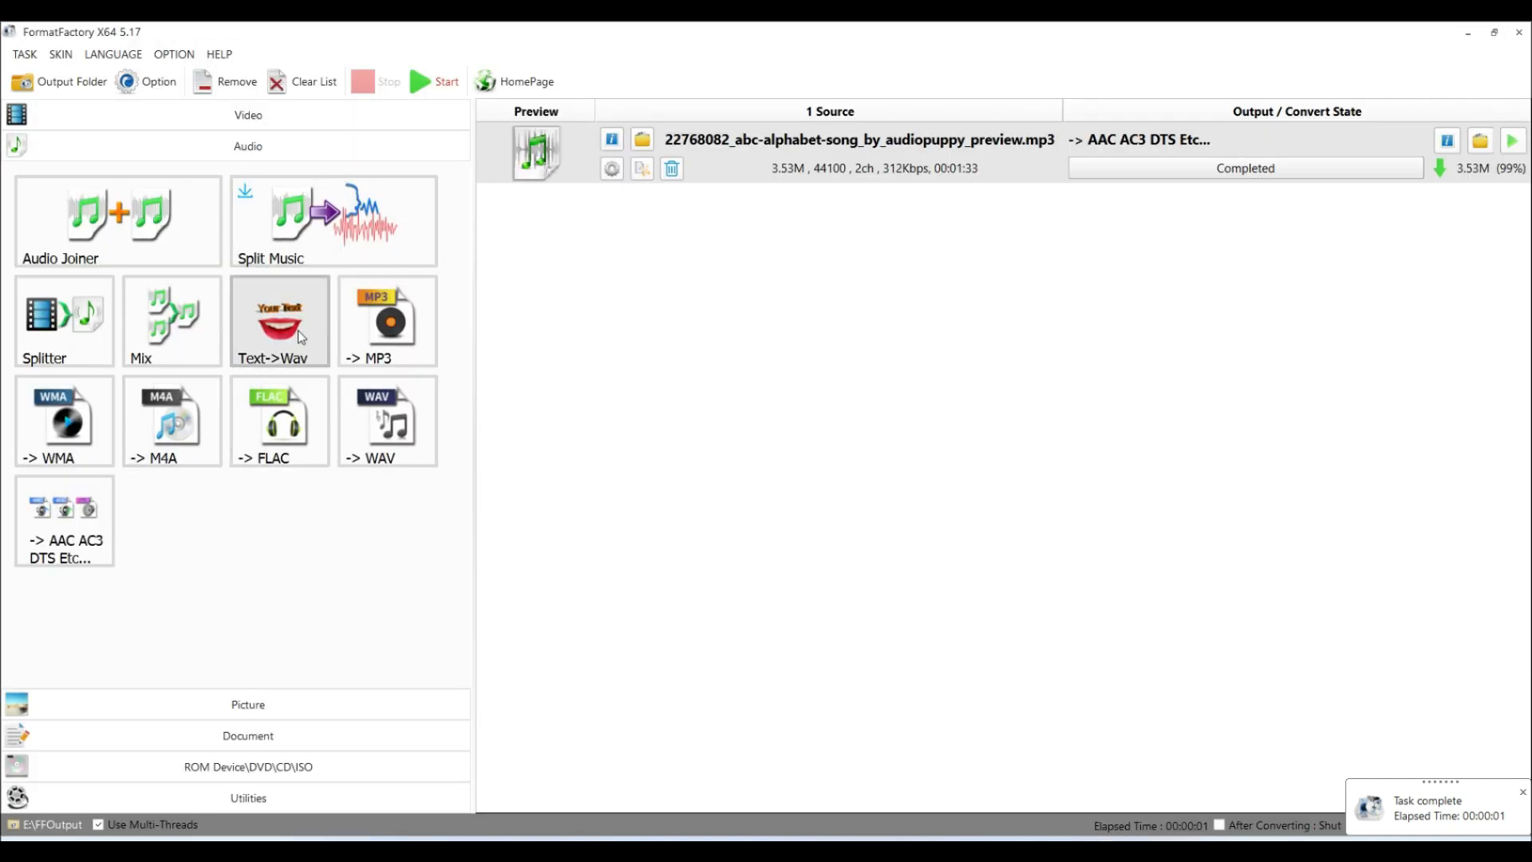
- Set up a new video conversion with AVI as the output format
click(251, 116)
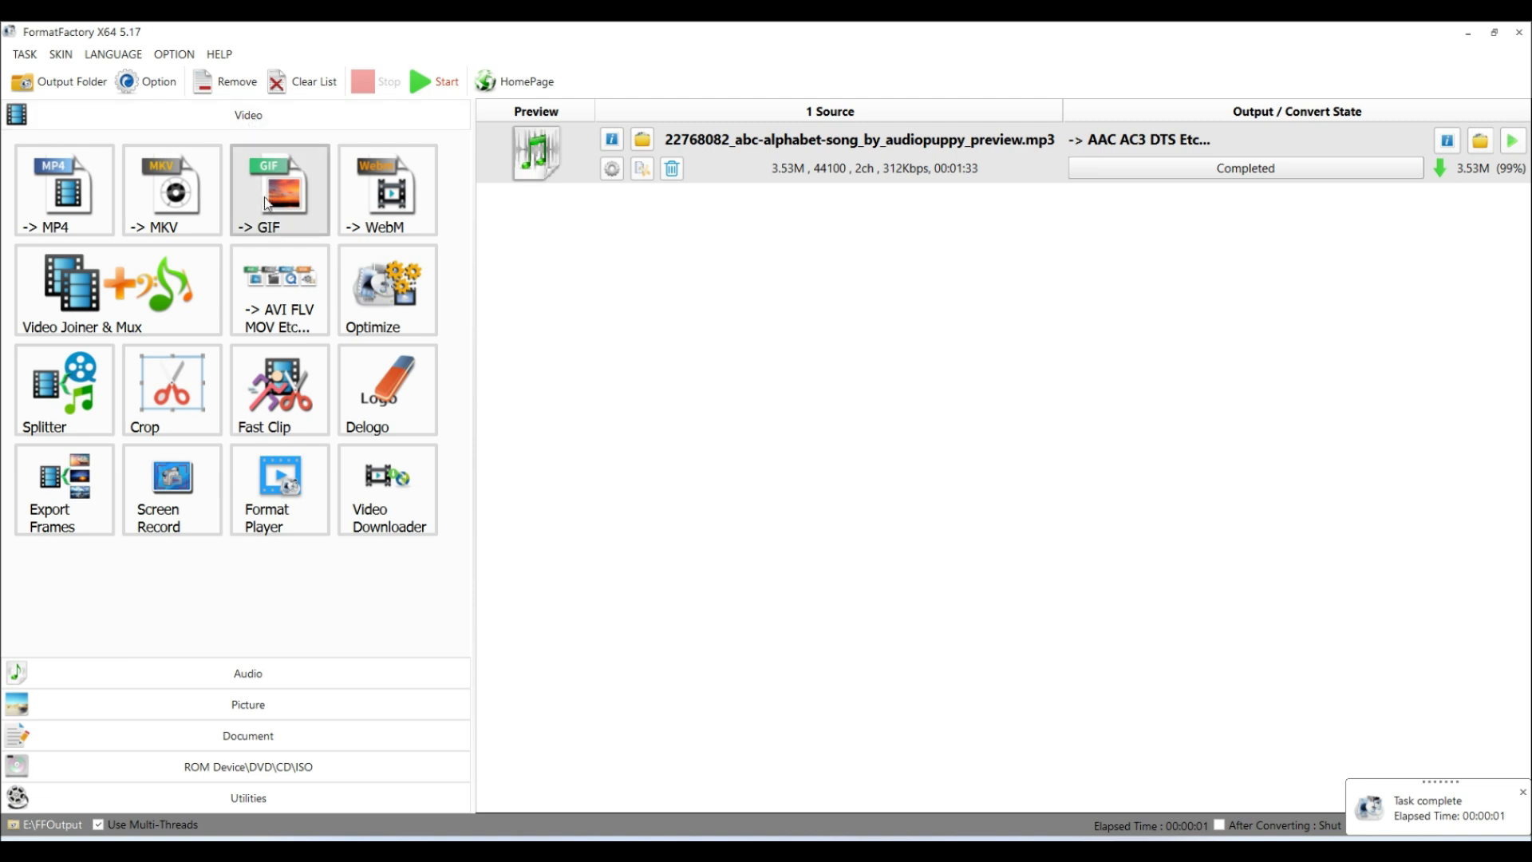
click(277, 290)
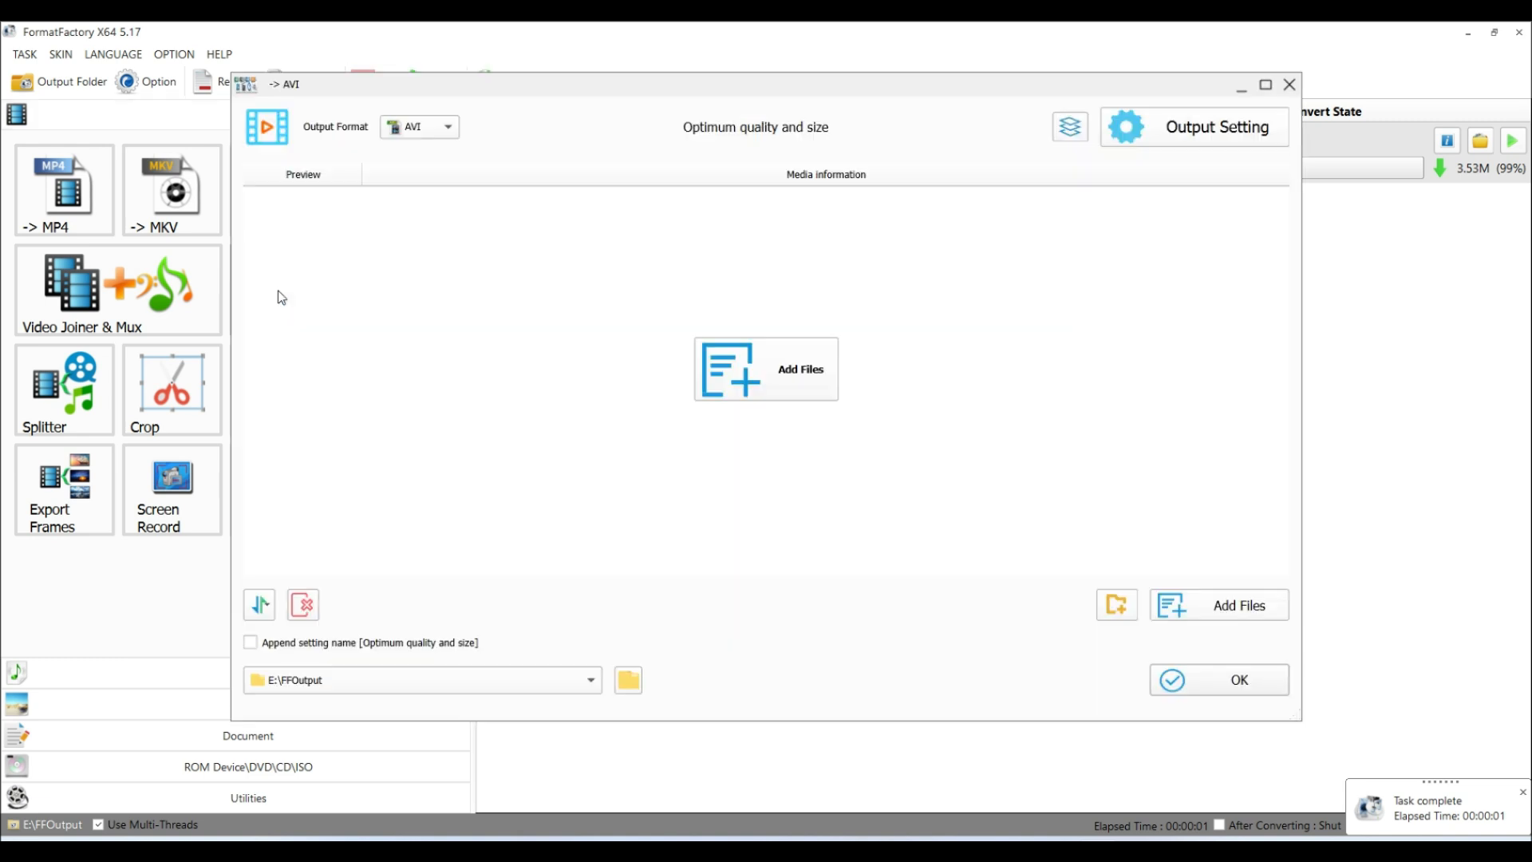
click(451, 137)
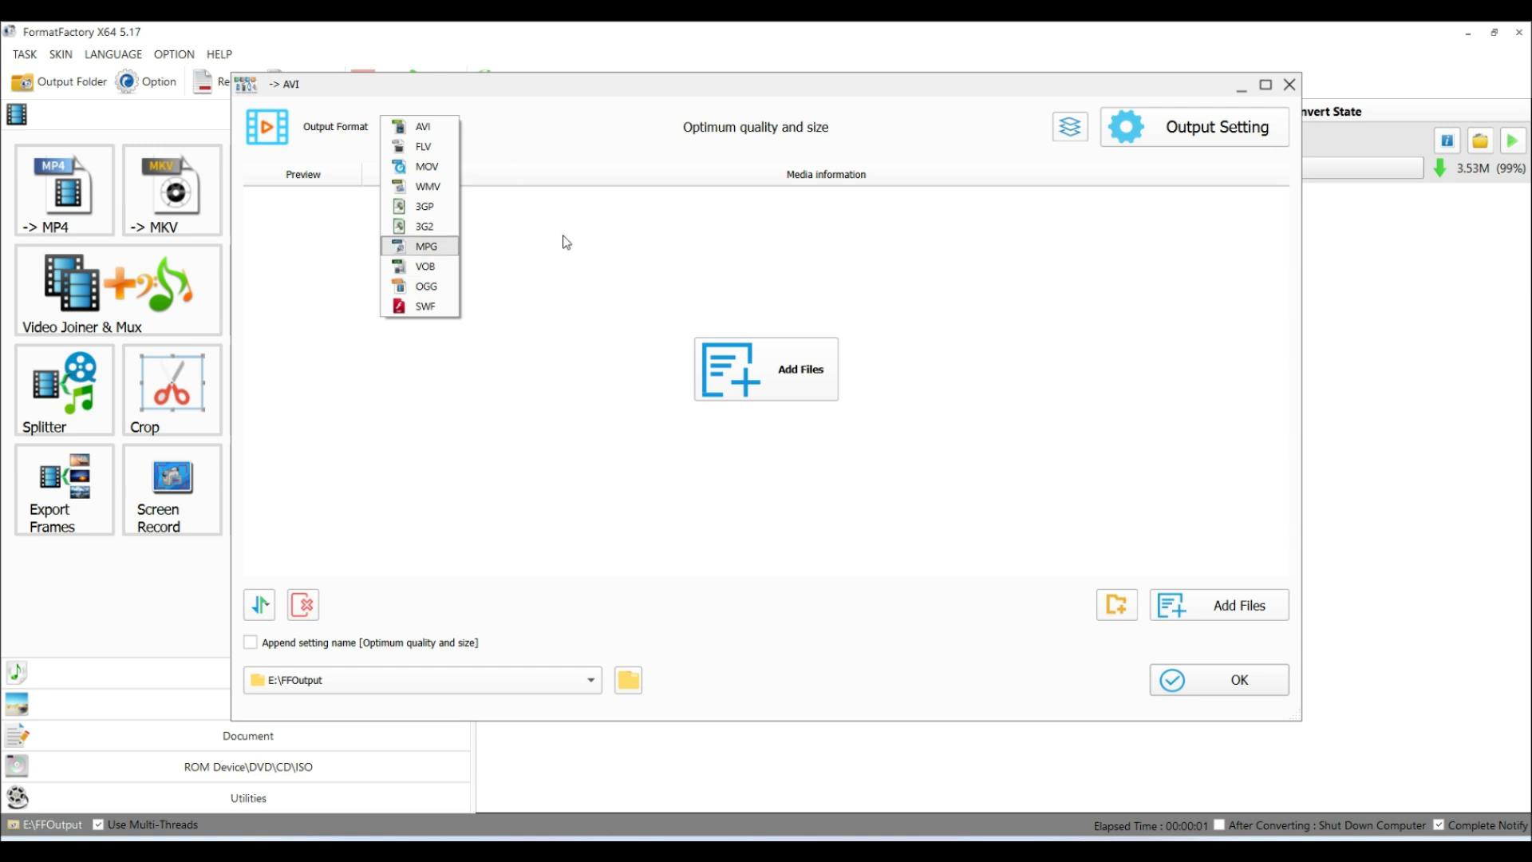
click(612, 321)
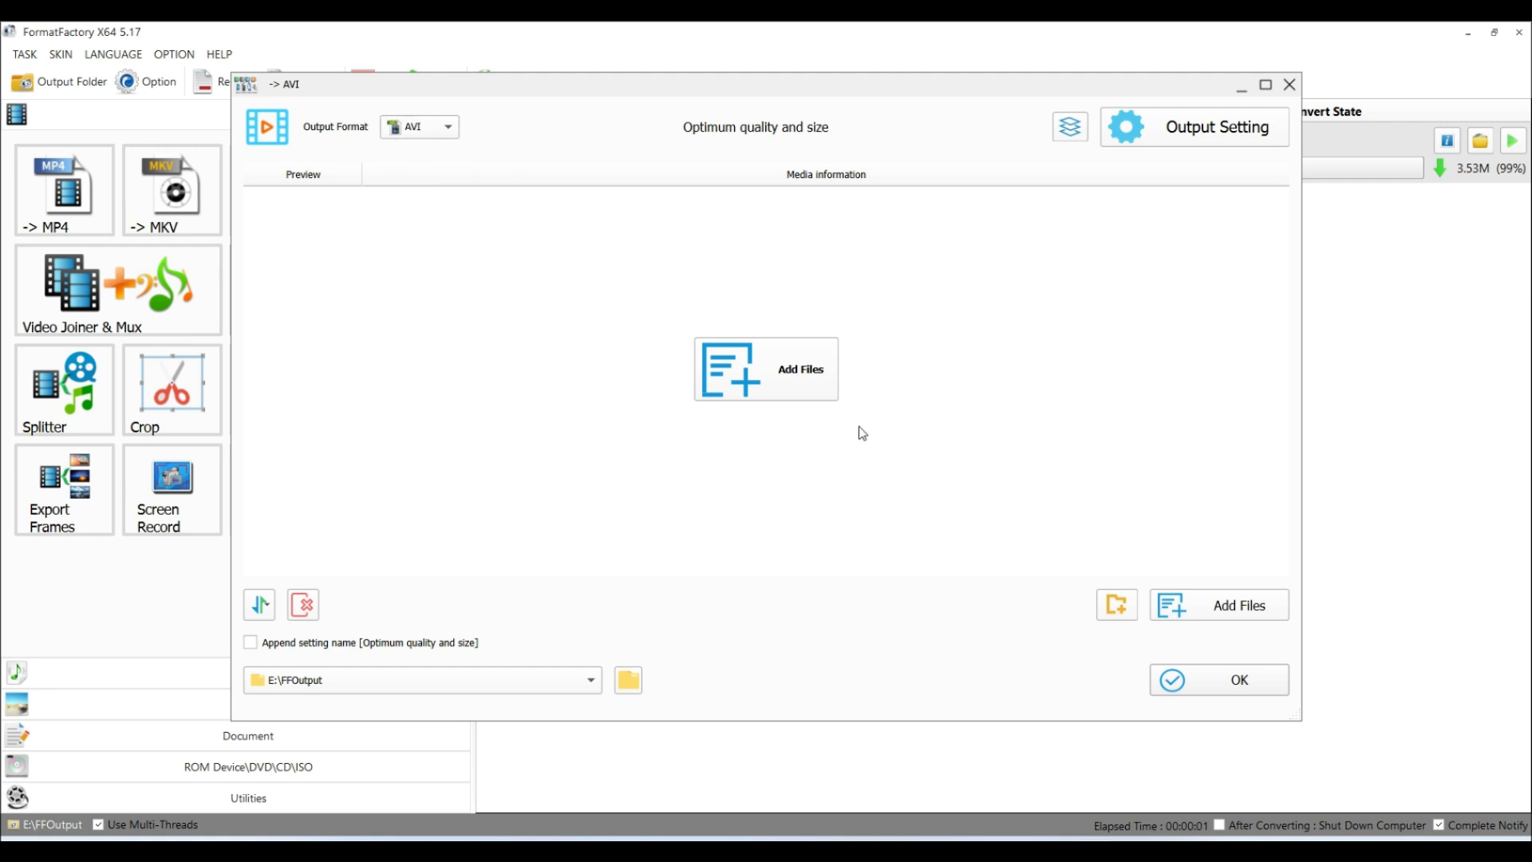
- Add Alphabet Story.mp4 from the Music folder to the AVI conversion and start it
click(812, 387)
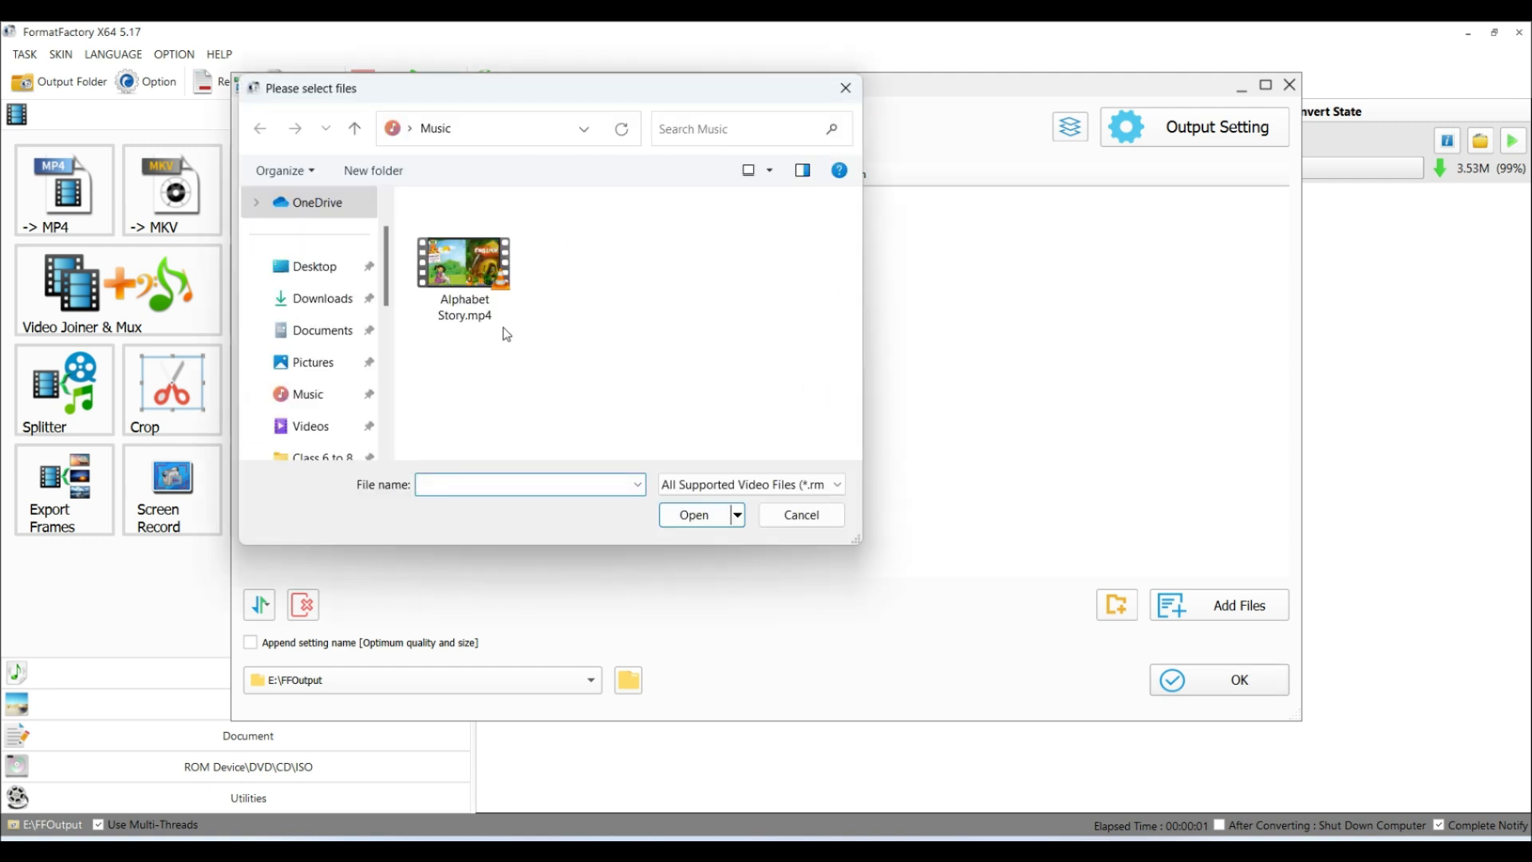
click(483, 274)
click(702, 523)
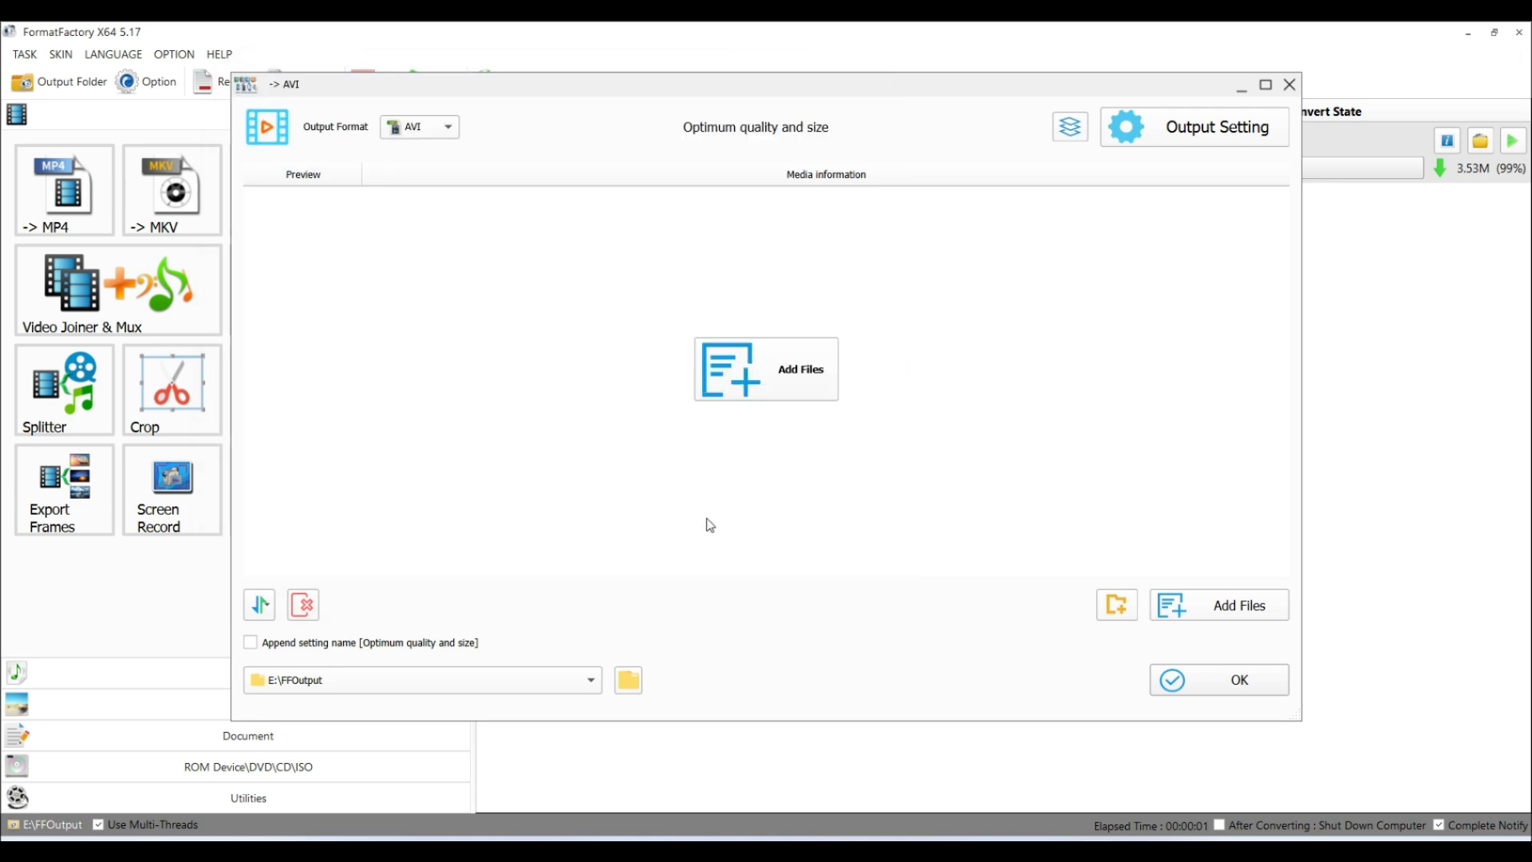
click(1243, 681)
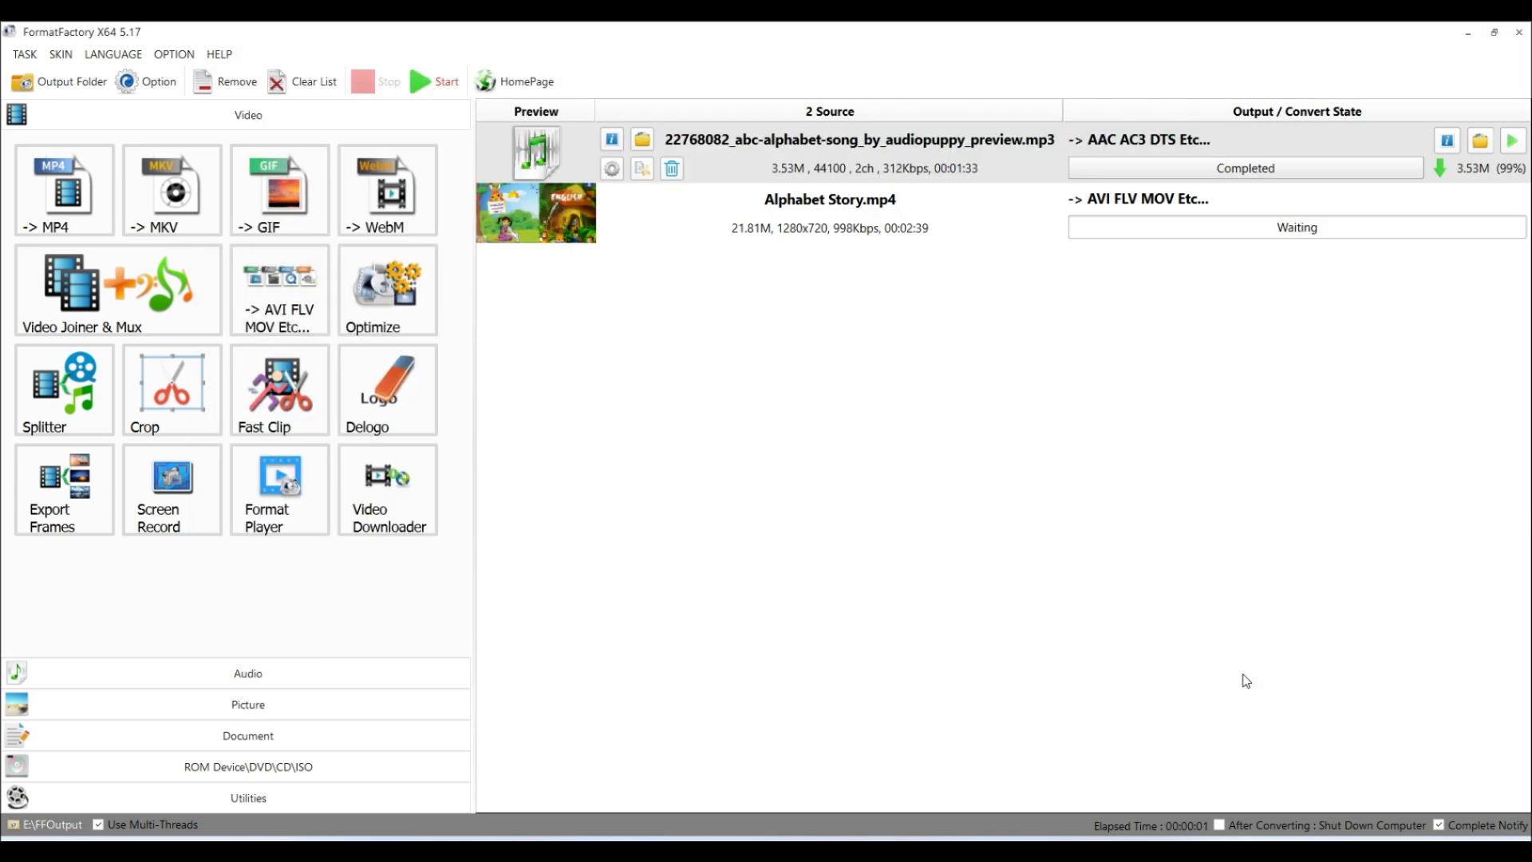
click(446, 81)
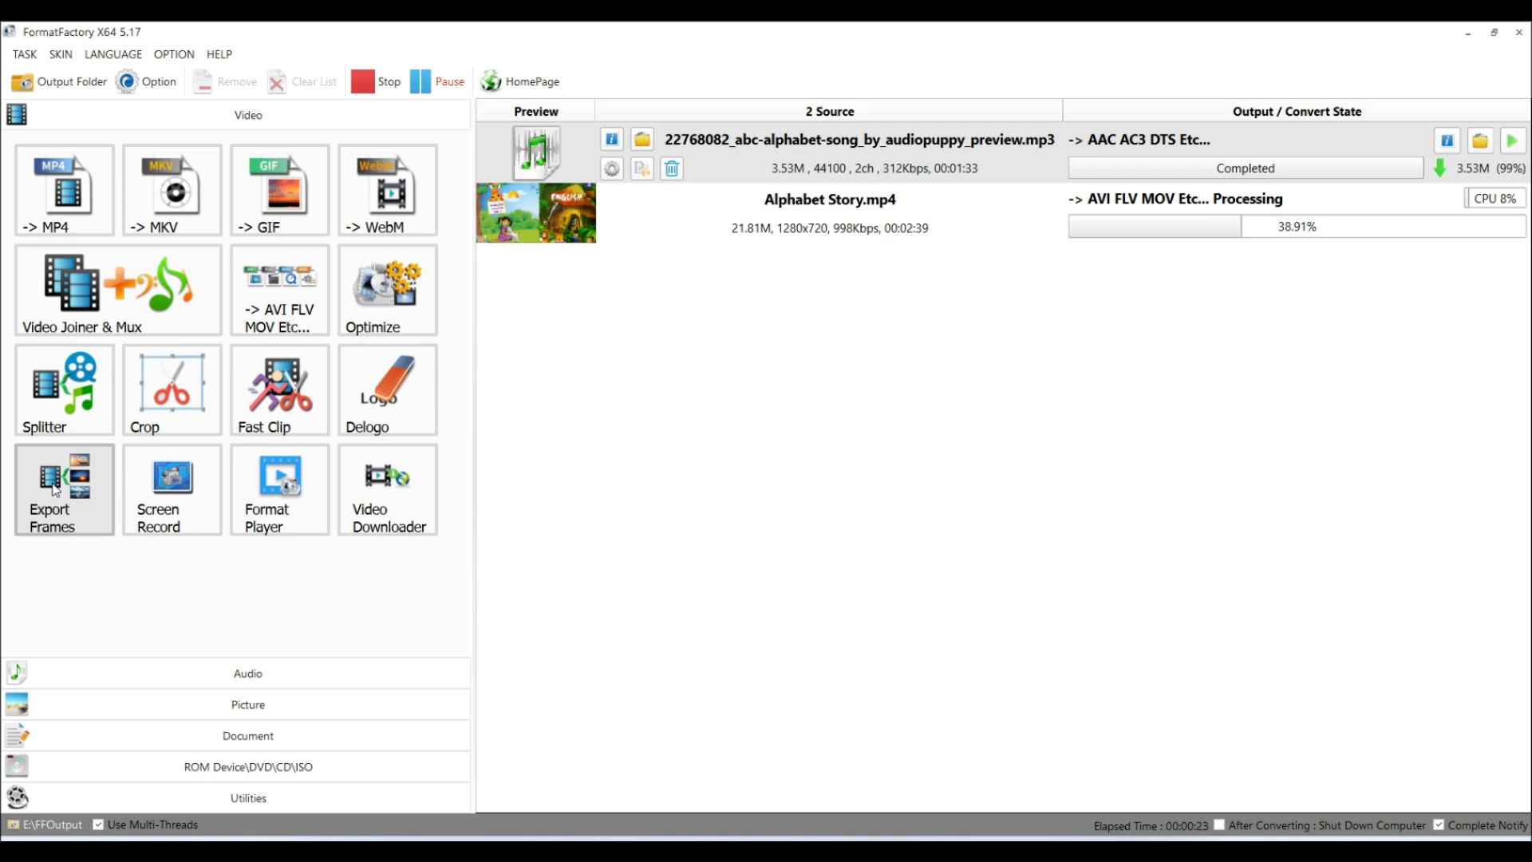
- Export the frames of Alphabet Story.mp4 as JPG images to E:\FFOutput
click(55, 490)
click(759, 365)
click(476, 272)
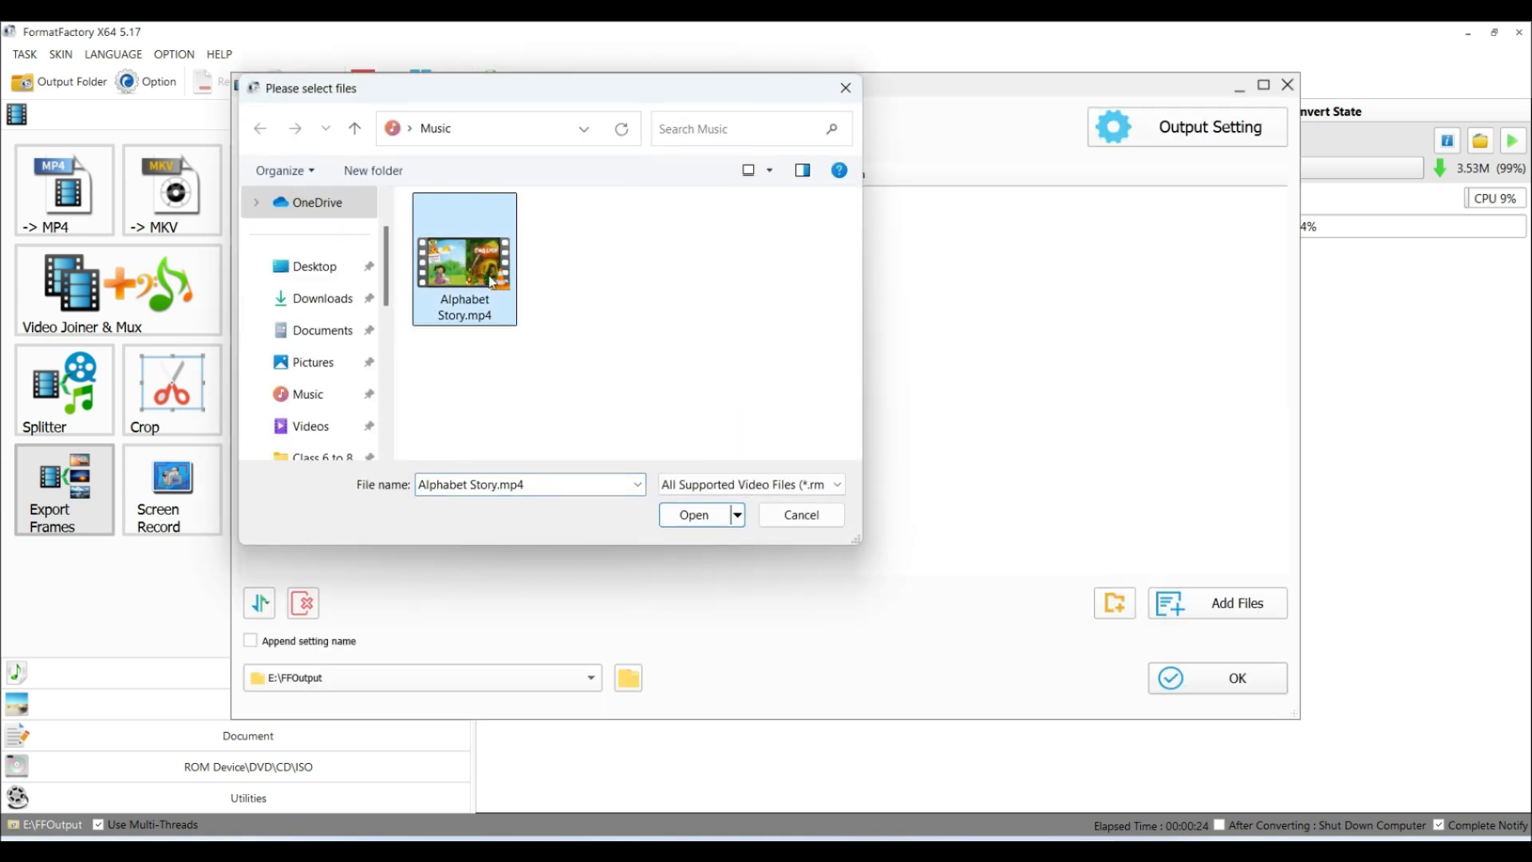
click(701, 519)
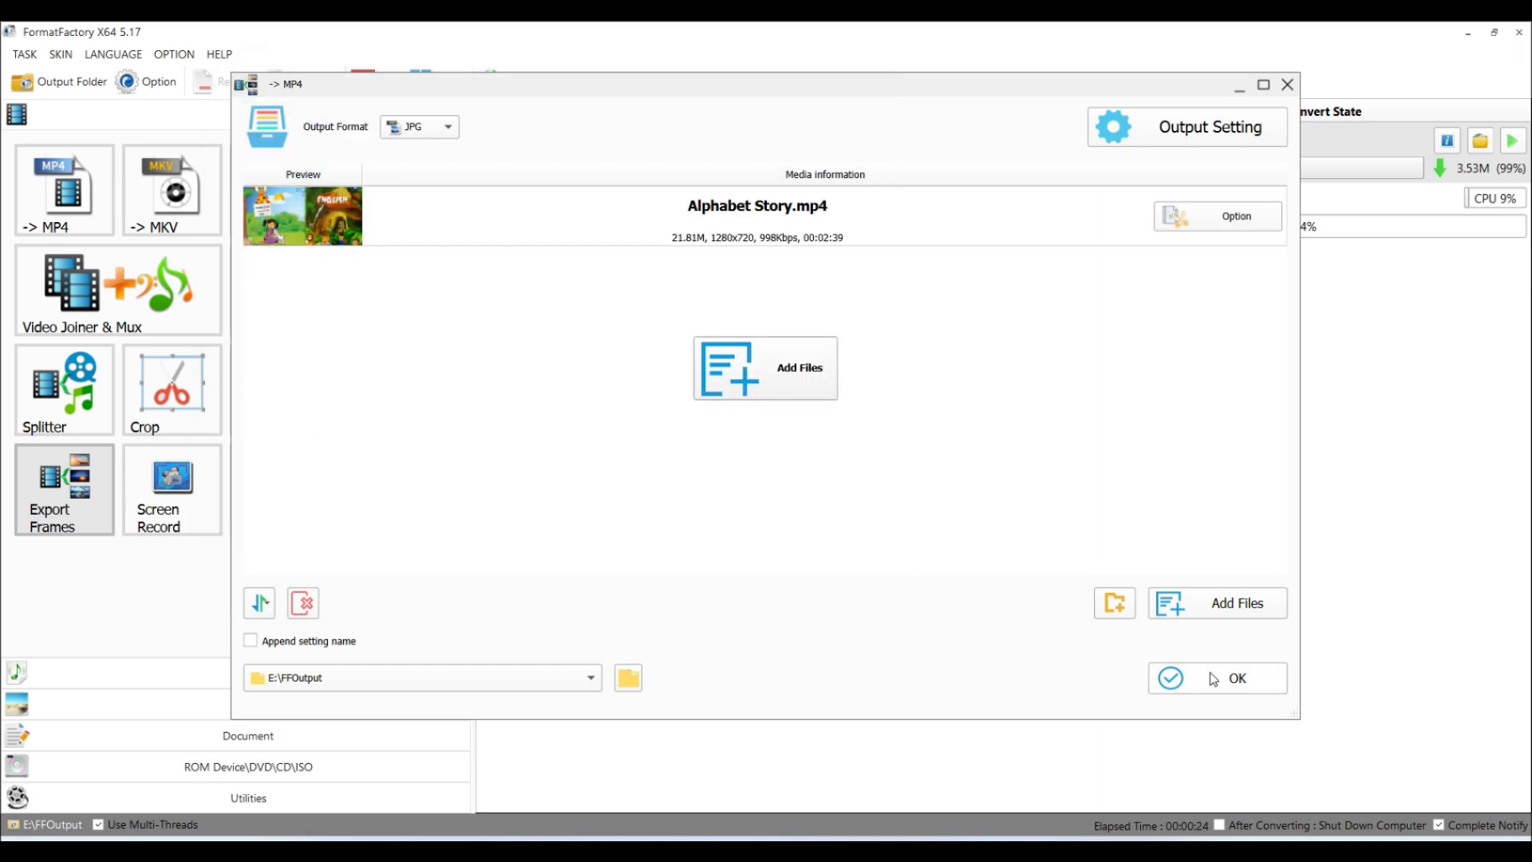
click(1211, 678)
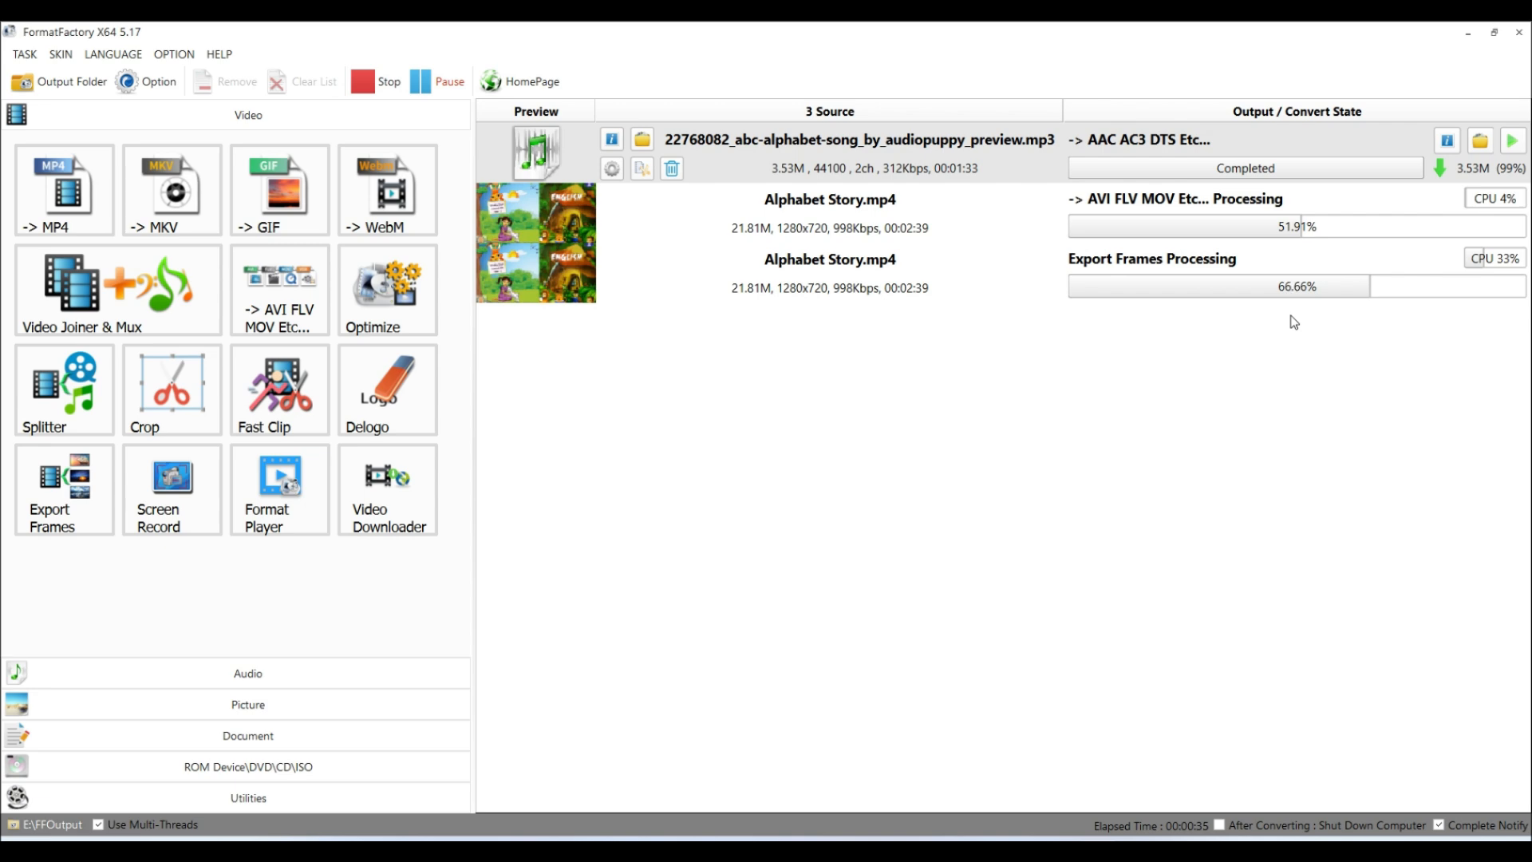
- Open the output folder of the frame export and look through the extracted JPG images
click(1482, 263)
scroll(1156, 400, down, 10)
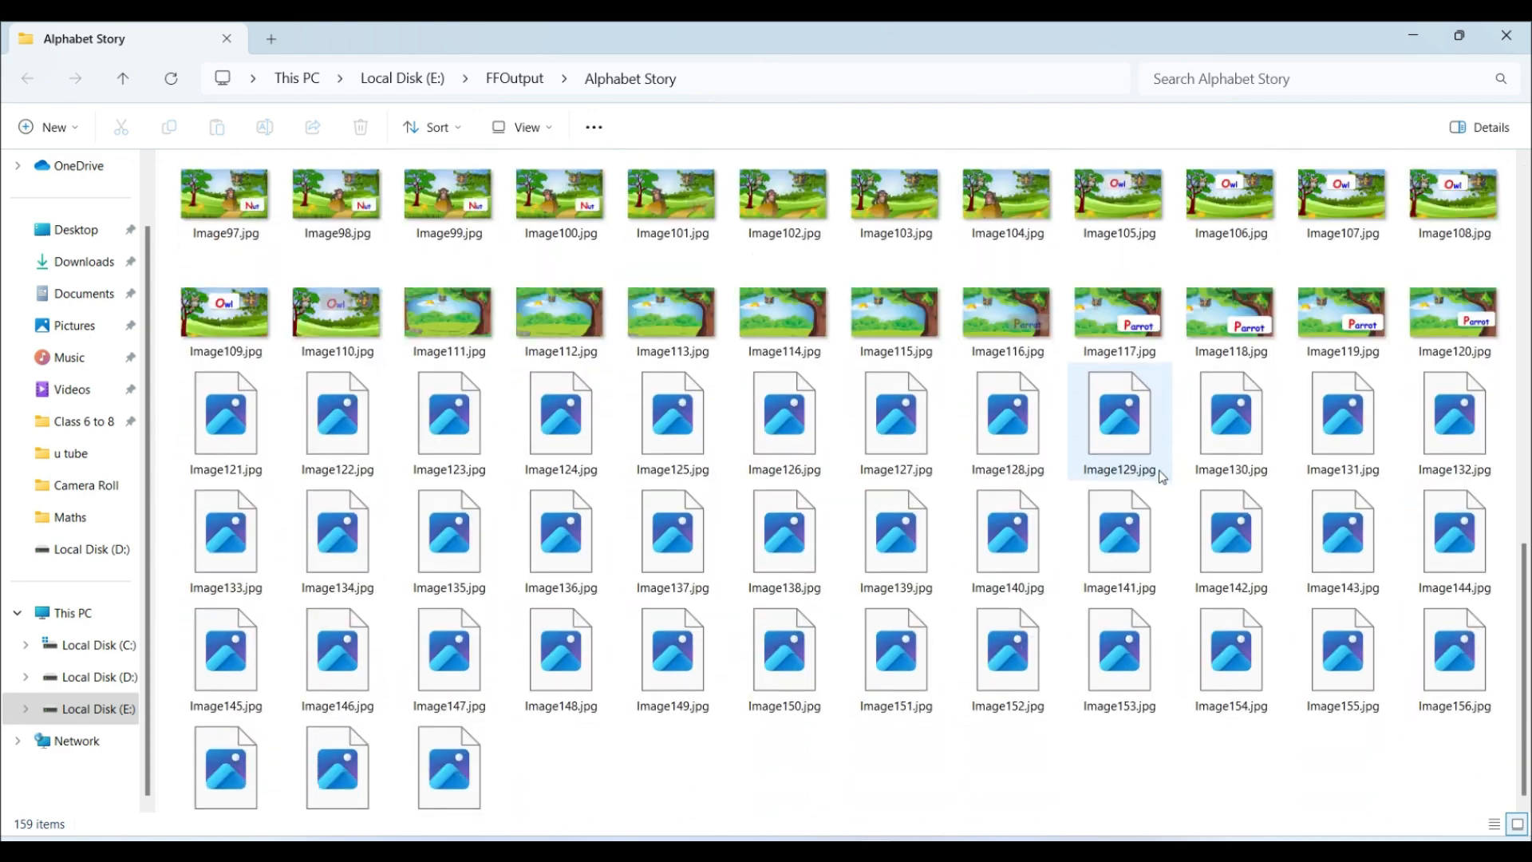
scroll(935, 505, up, 3)
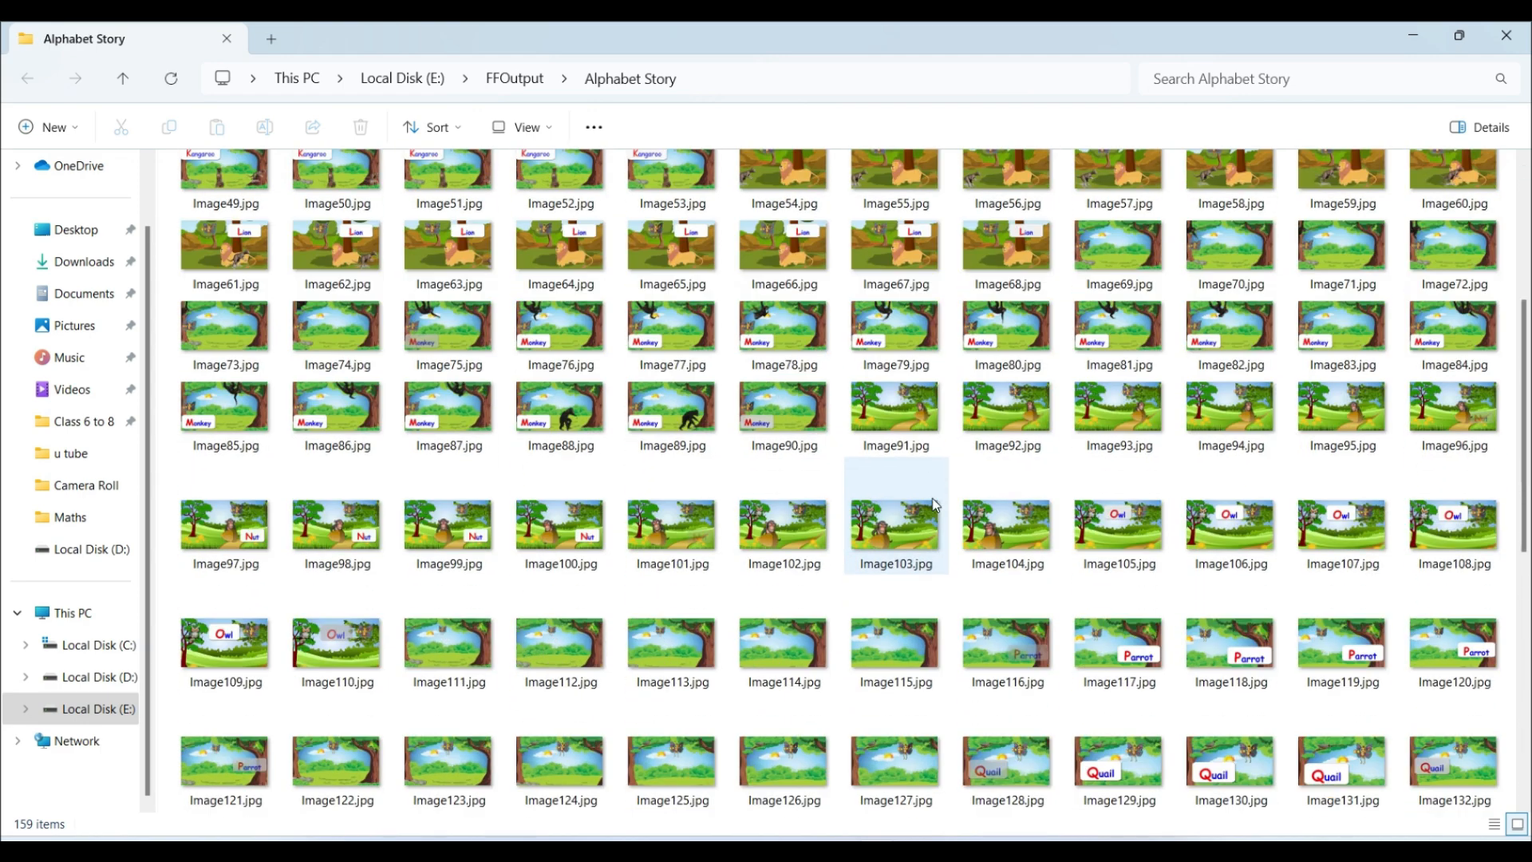
scroll(935, 505, up, 3)
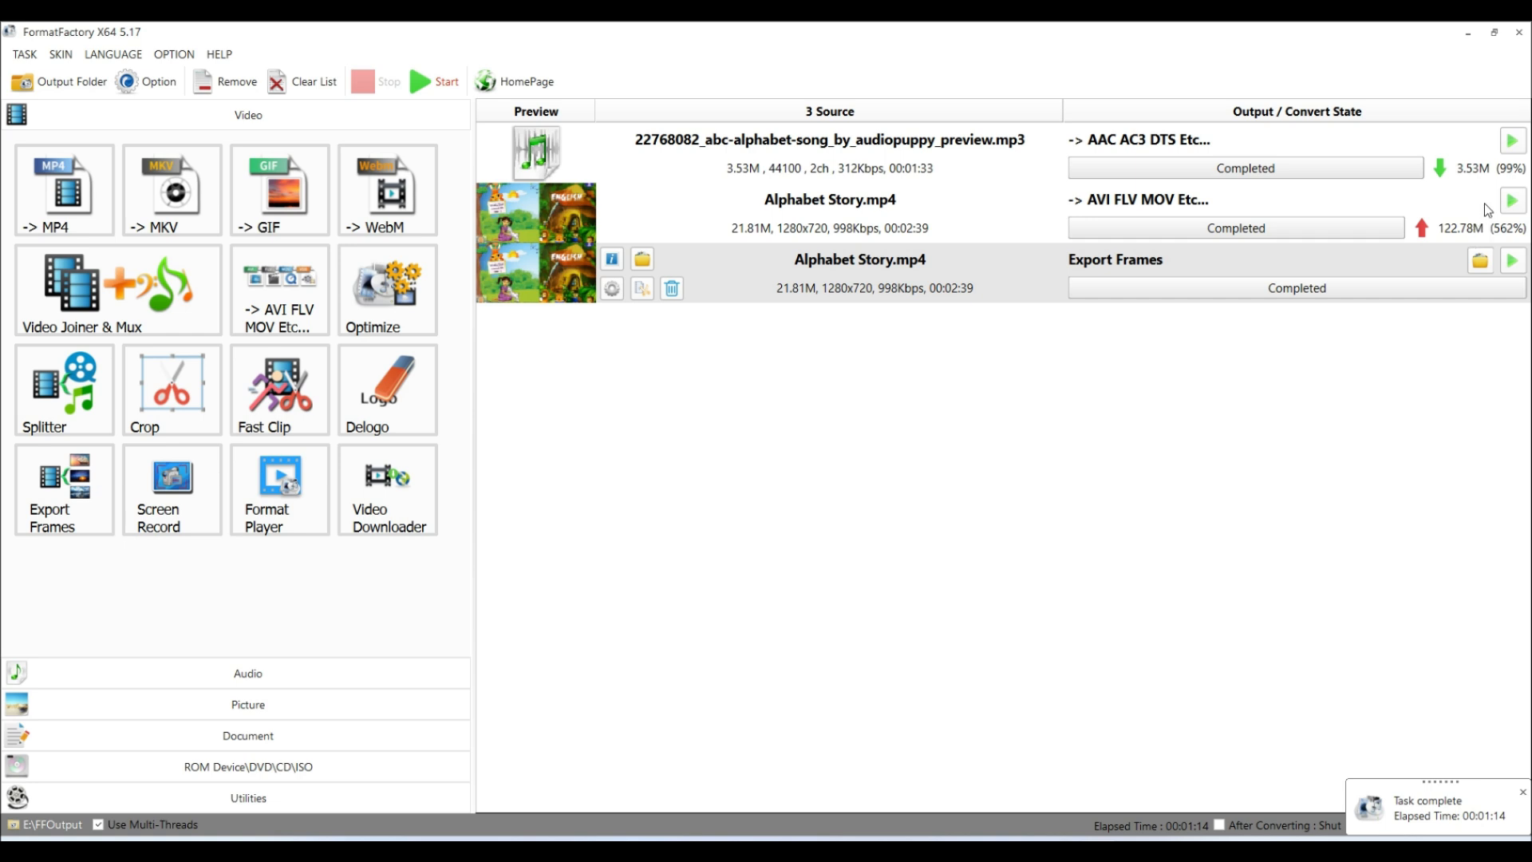
- Check the converted AVI video in its output folder, then return to FormatFactory
click(1488, 209)
click(1485, 206)
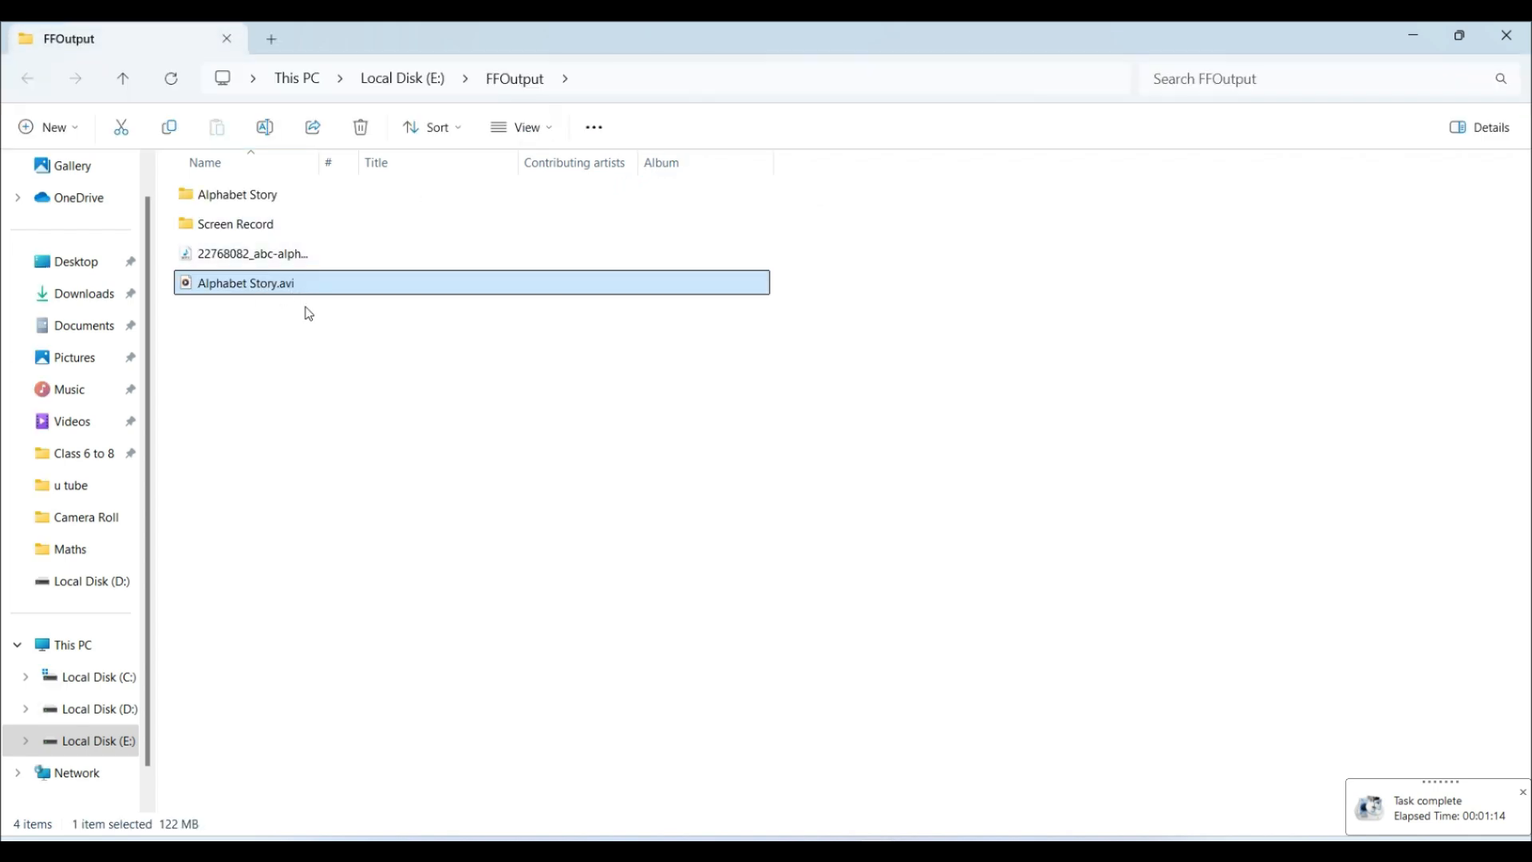
key(alt+Tab)
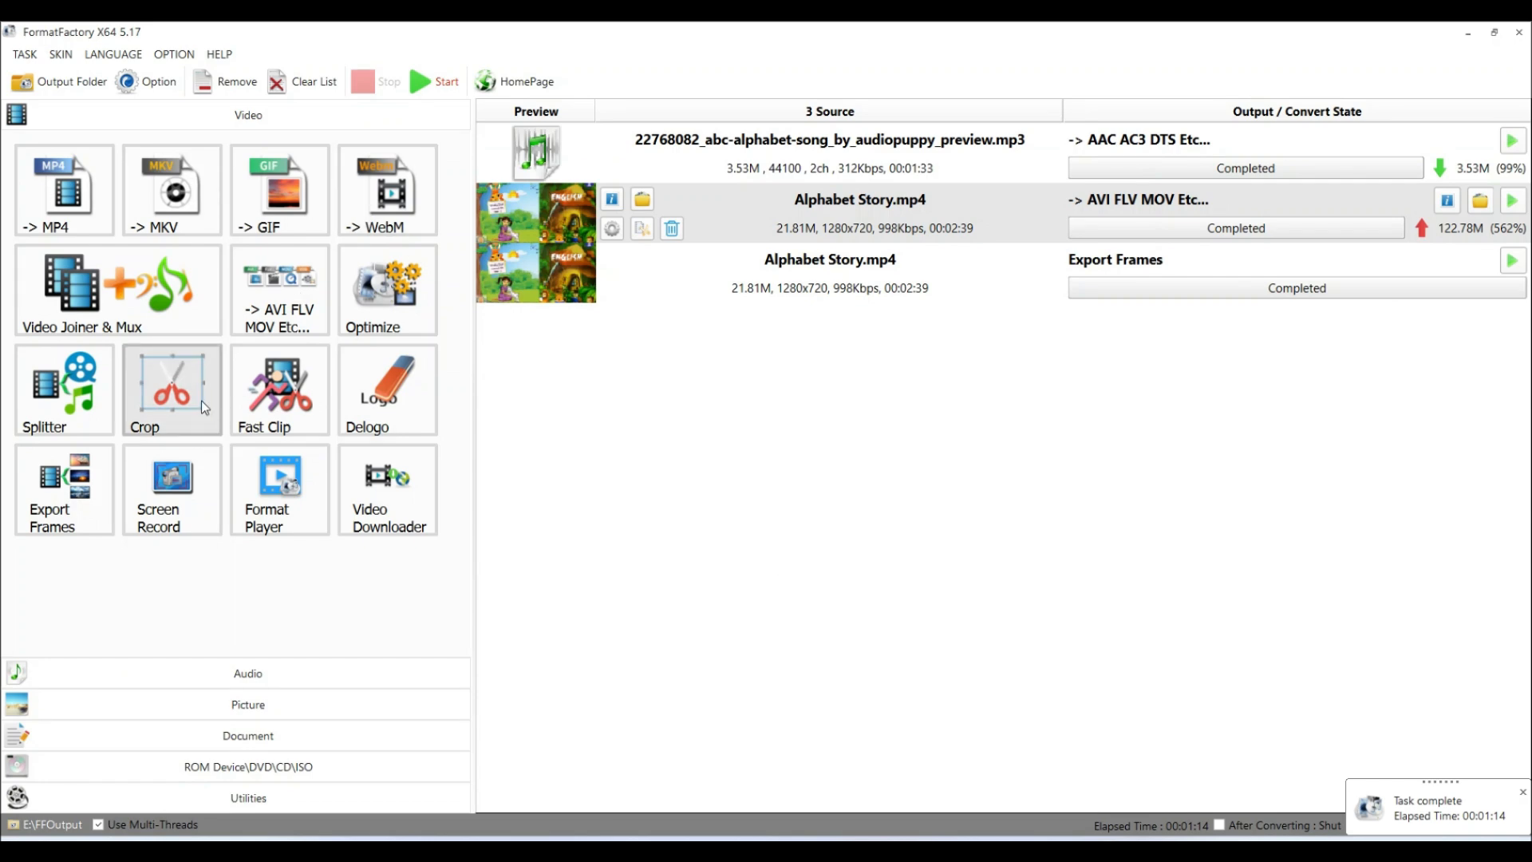
- Open Alphabet Story.mp4 from the Music folder in Fast Clip
click(300, 410)
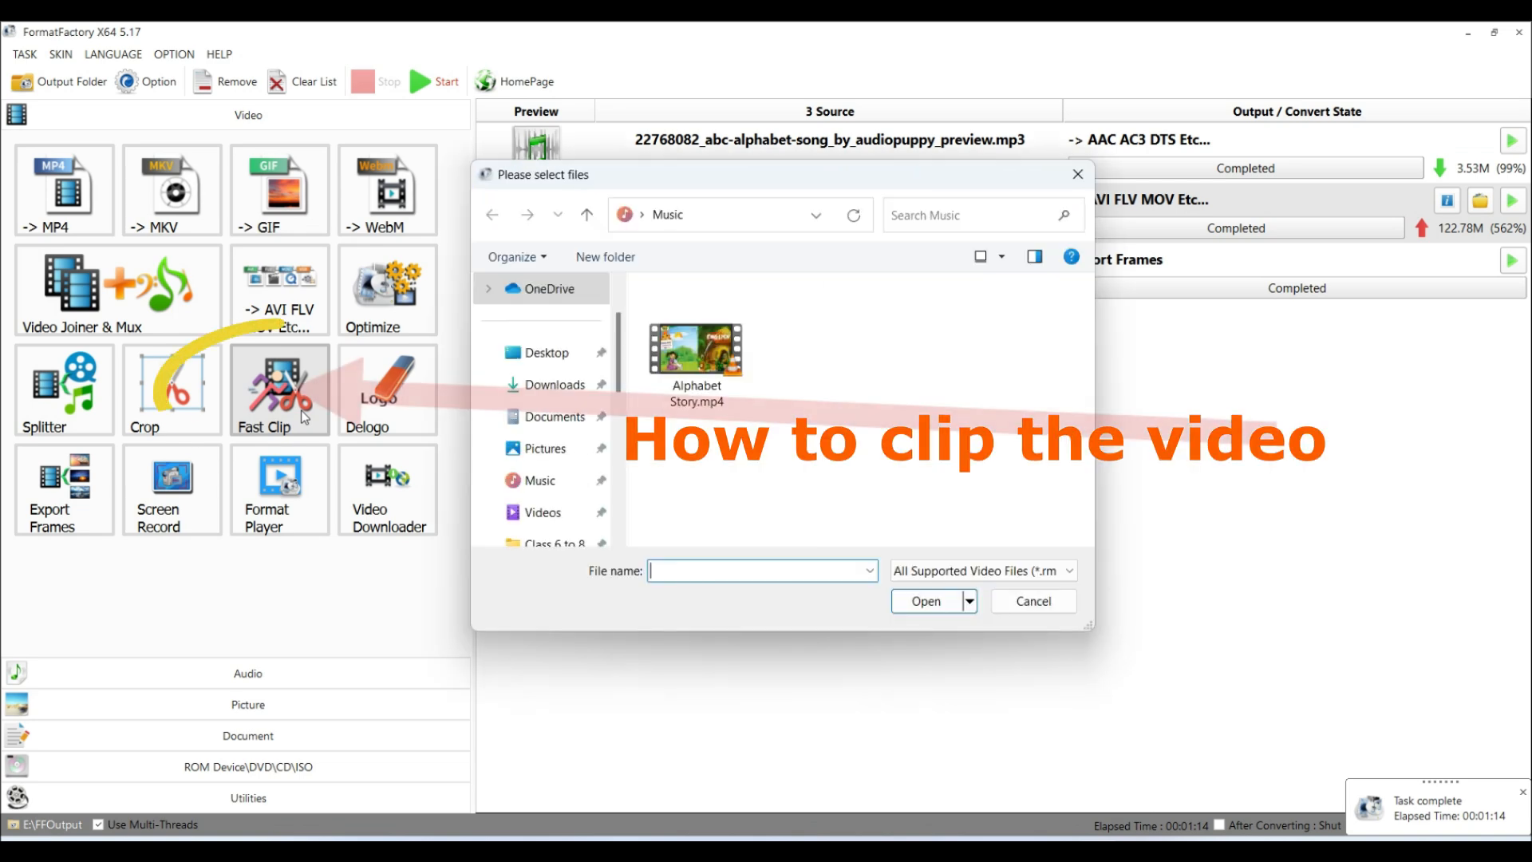
click(678, 361)
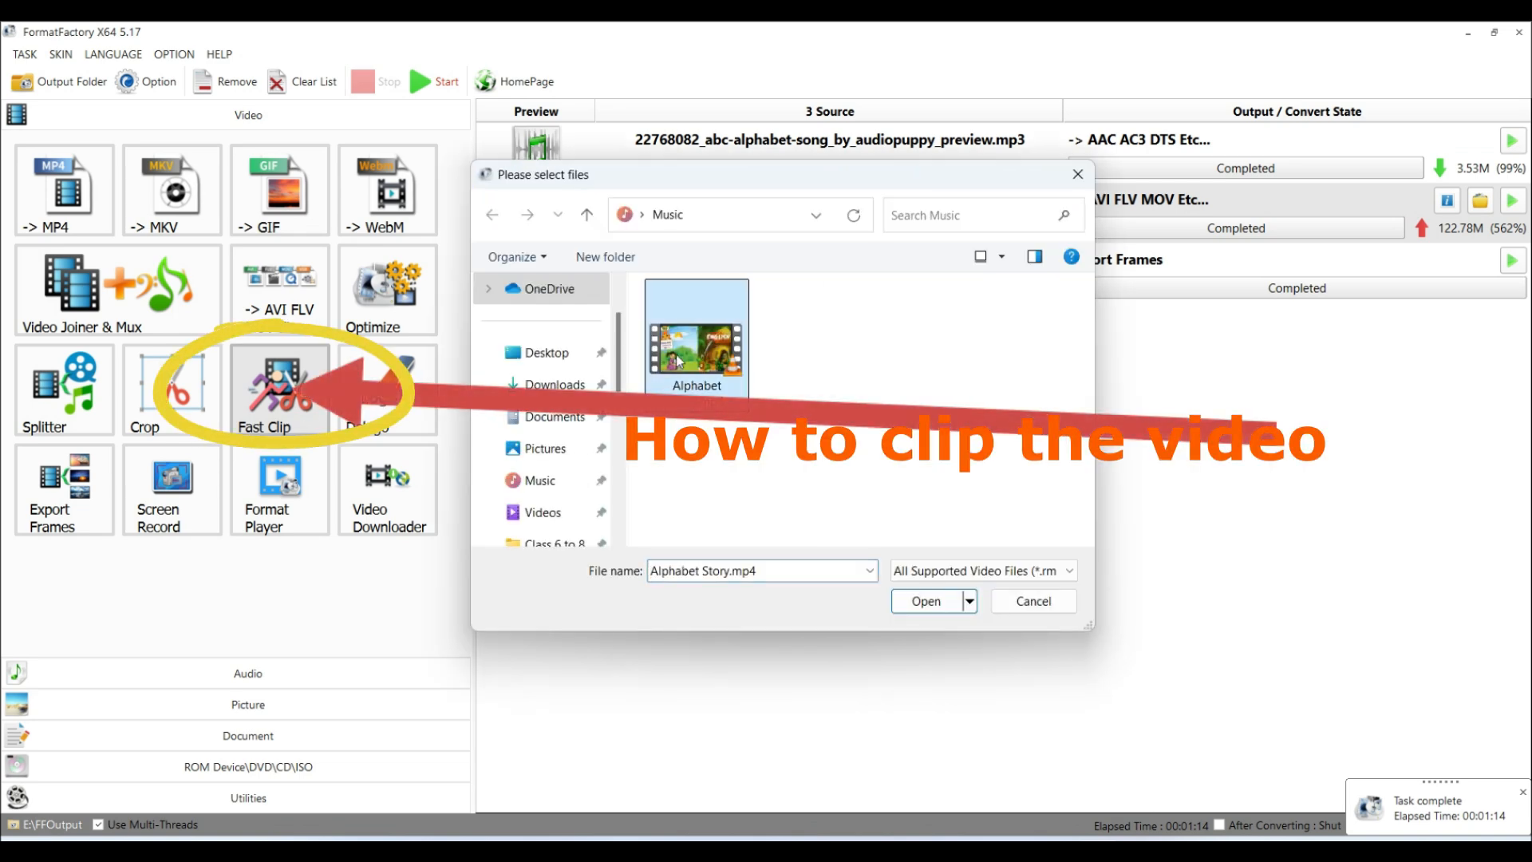
click(925, 601)
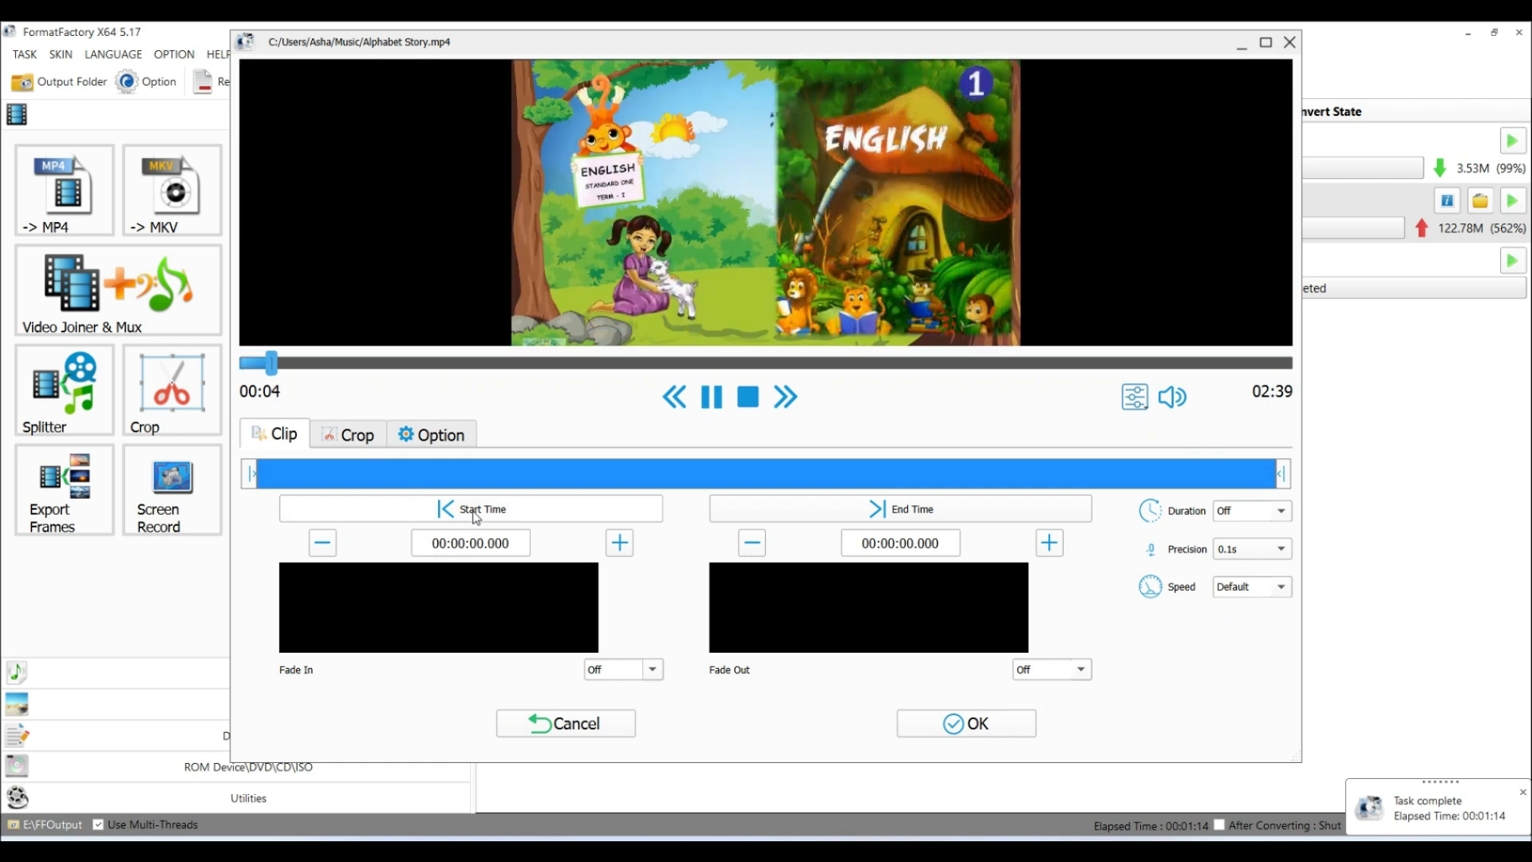
- Set the clip range of Alphabet Story.mp4 to start at 00:00:19.900 and end at 00:02:04.100
click(367, 364)
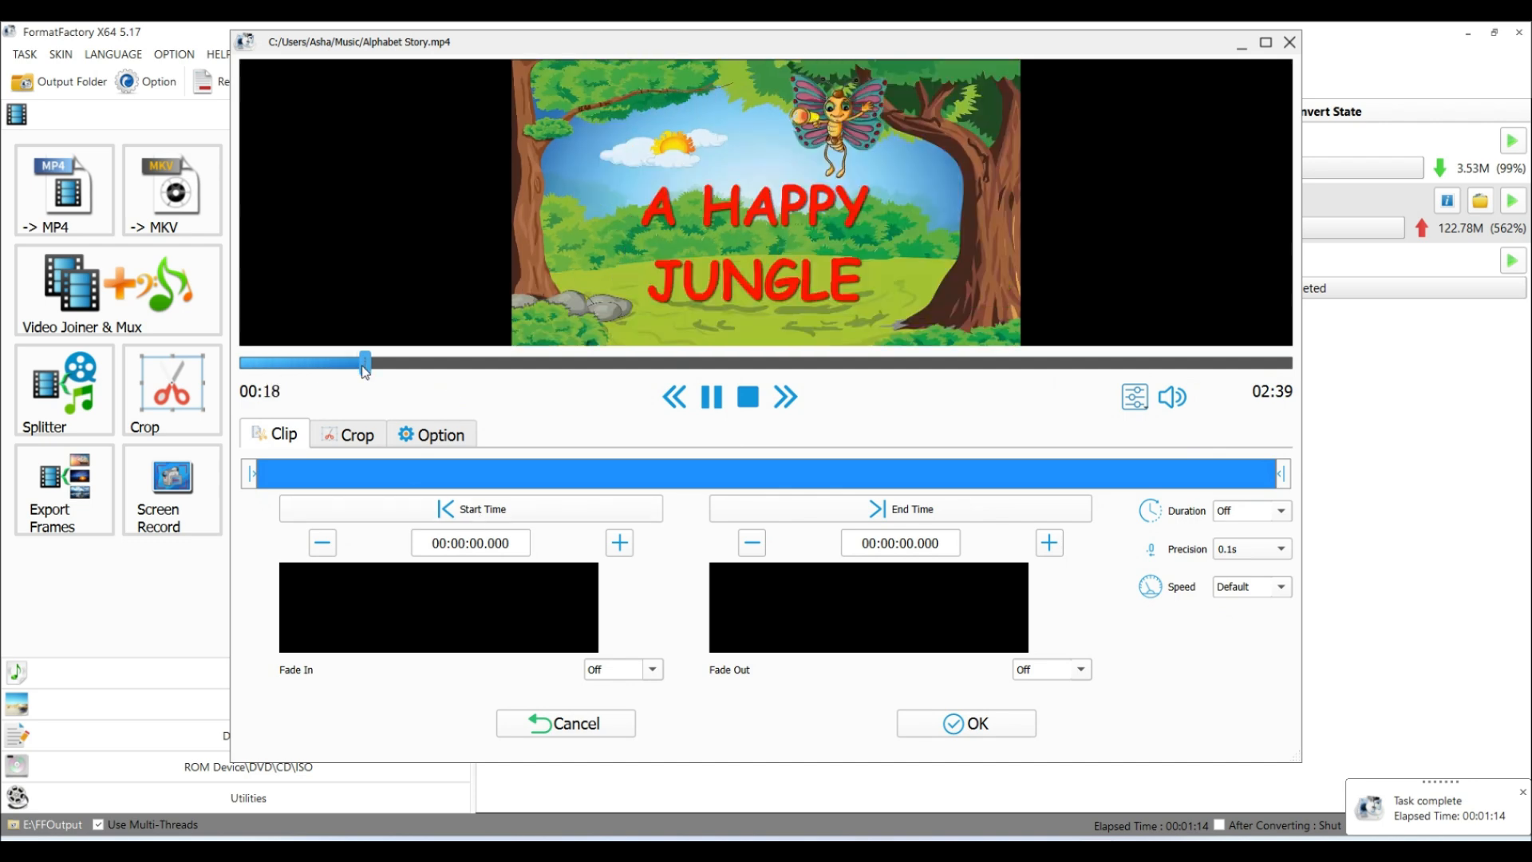
click(483, 509)
drag(408, 369, 1045, 366)
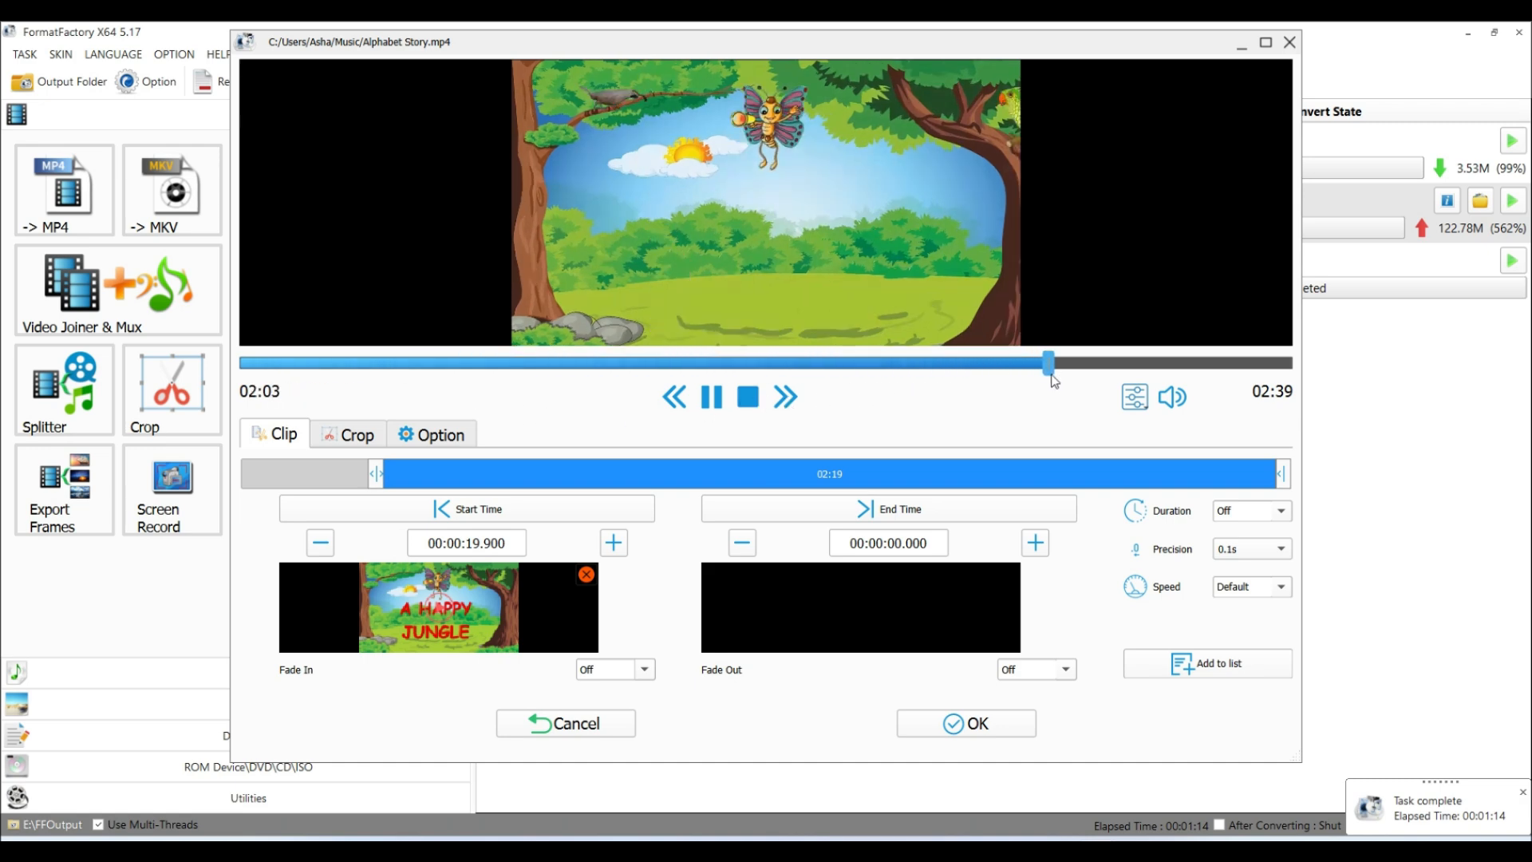
click(984, 515)
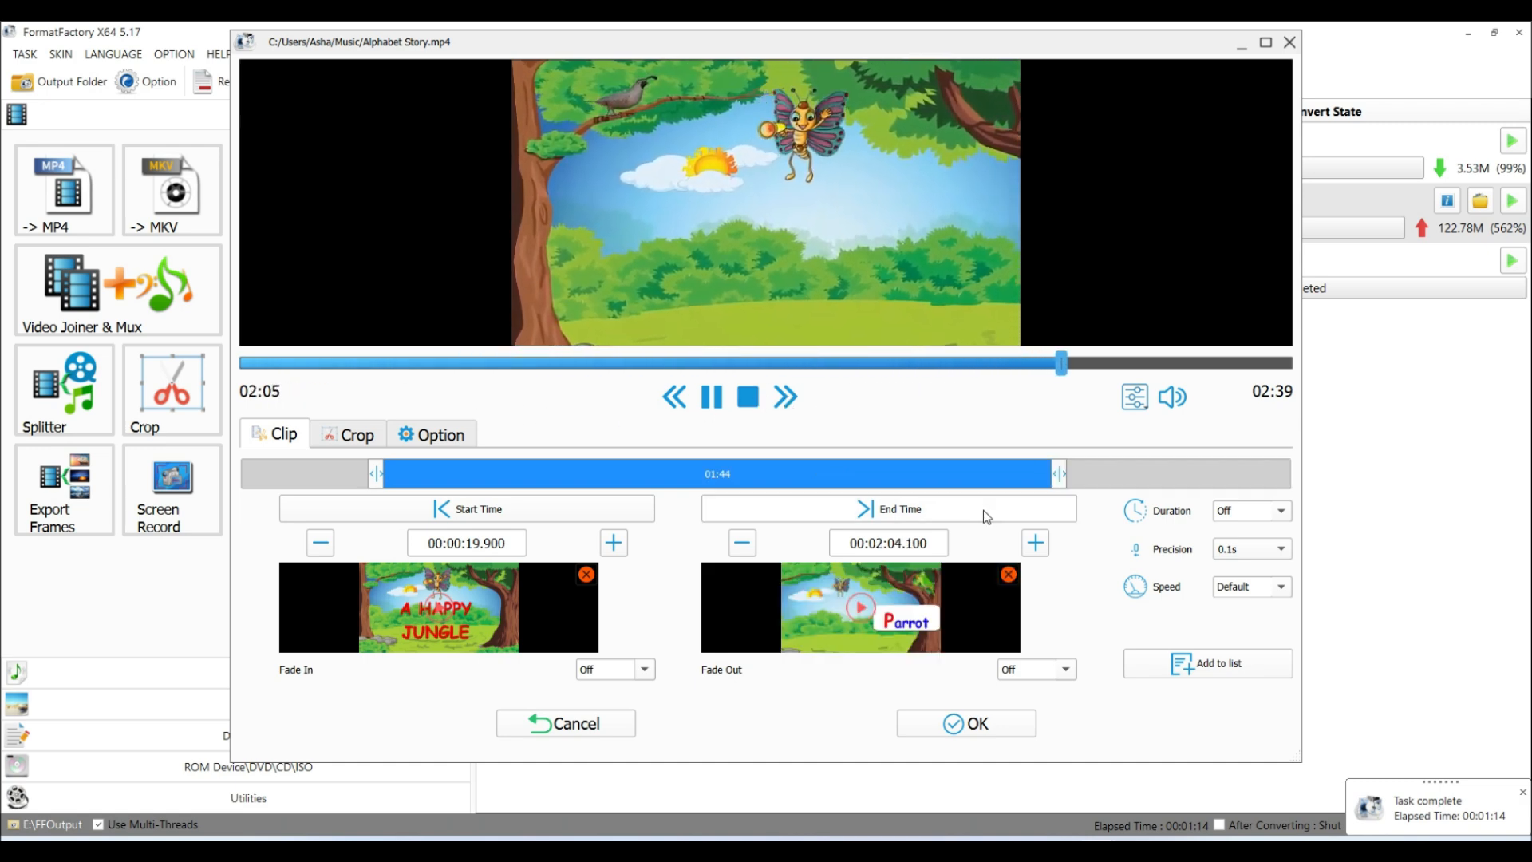
- Accept the clip range, queue the Fast Clip task with output to E:\FFOutput, and start it
click(981, 722)
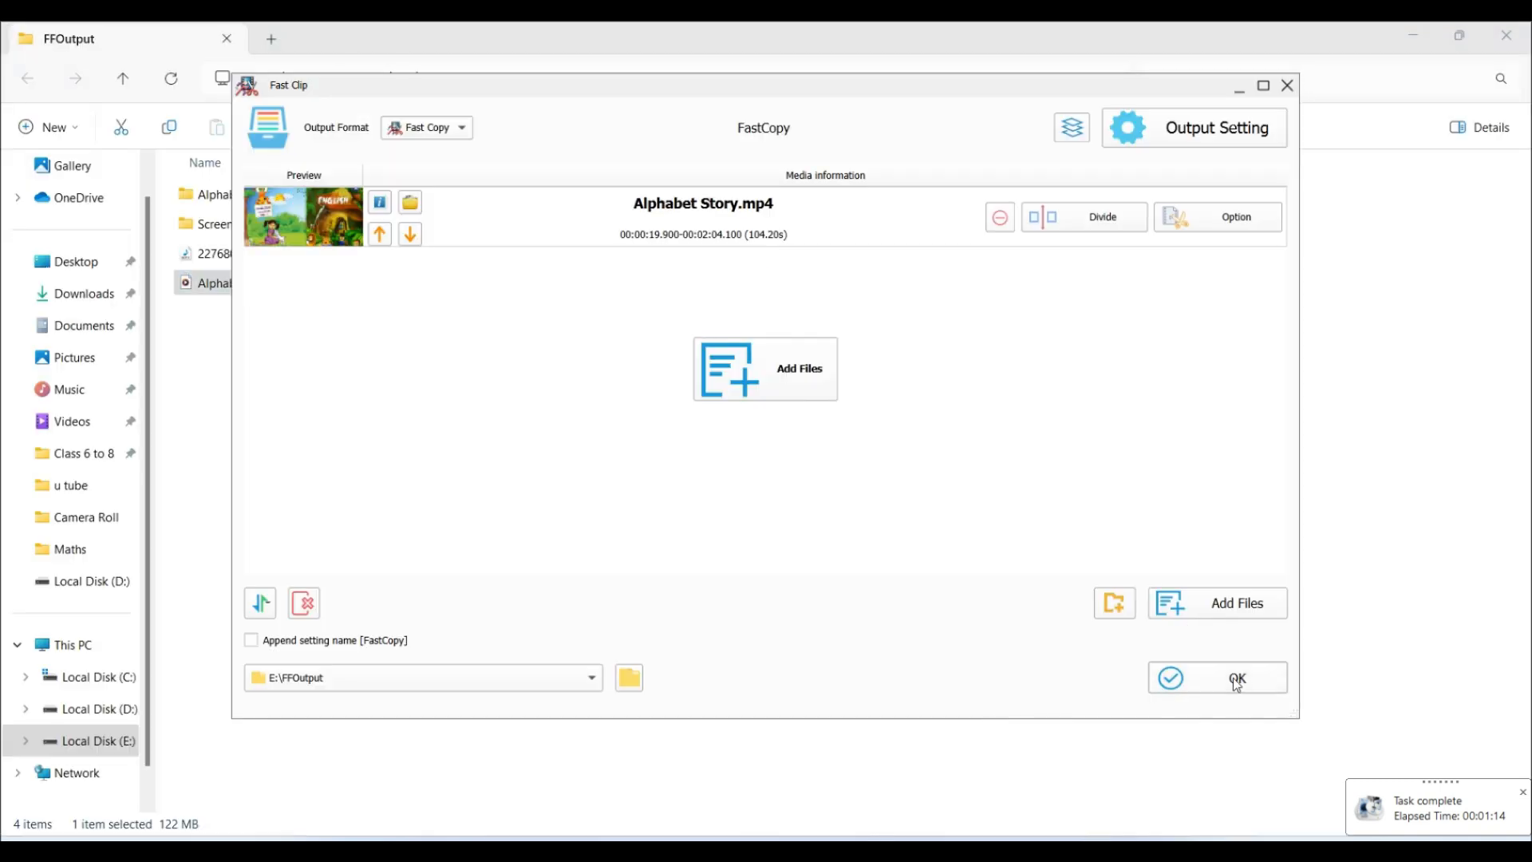
click(1237, 679)
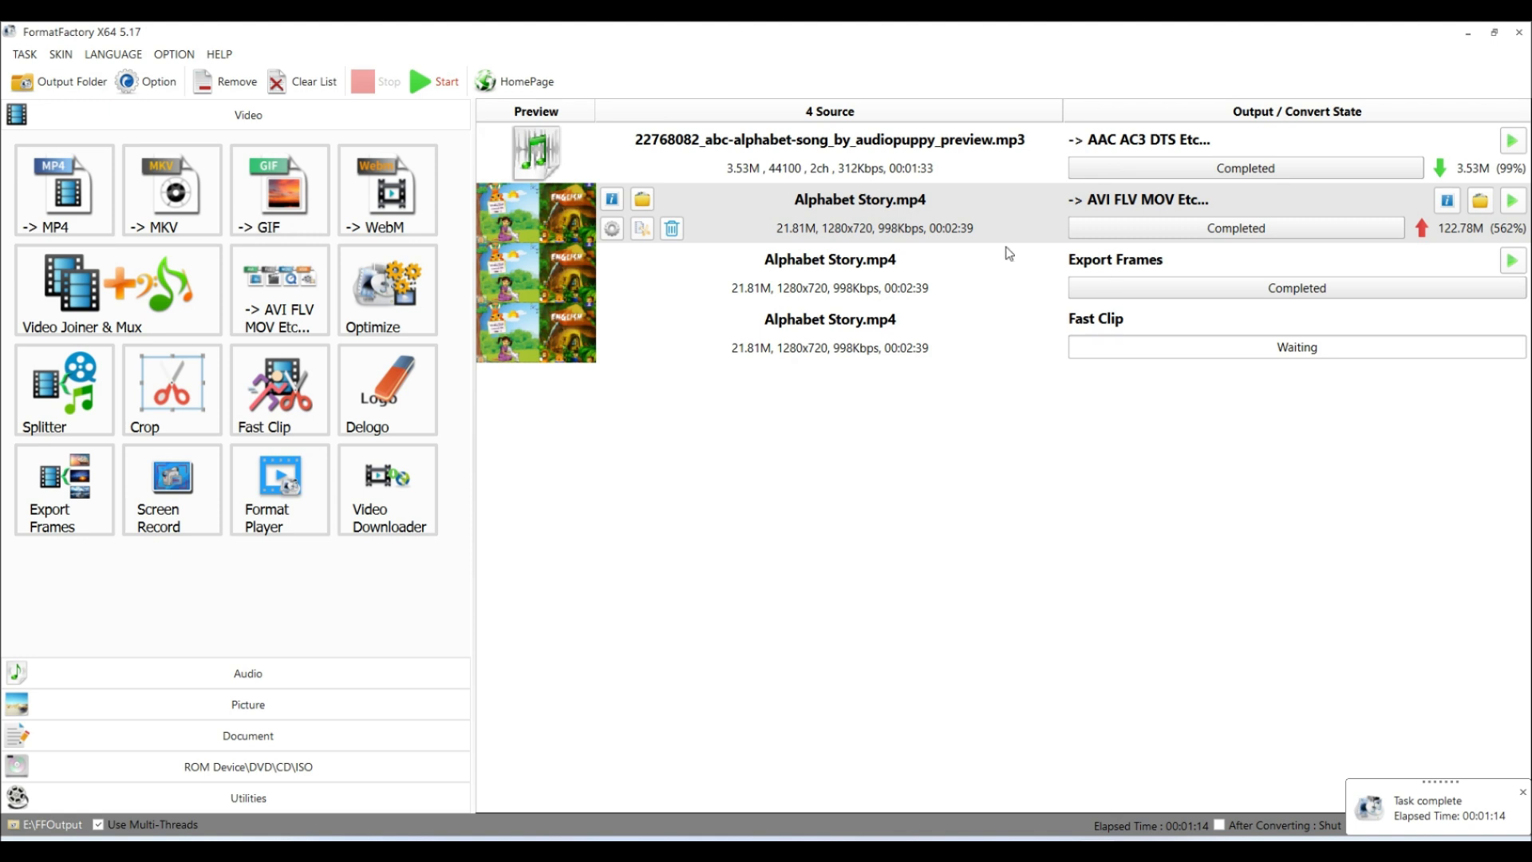
click(437, 82)
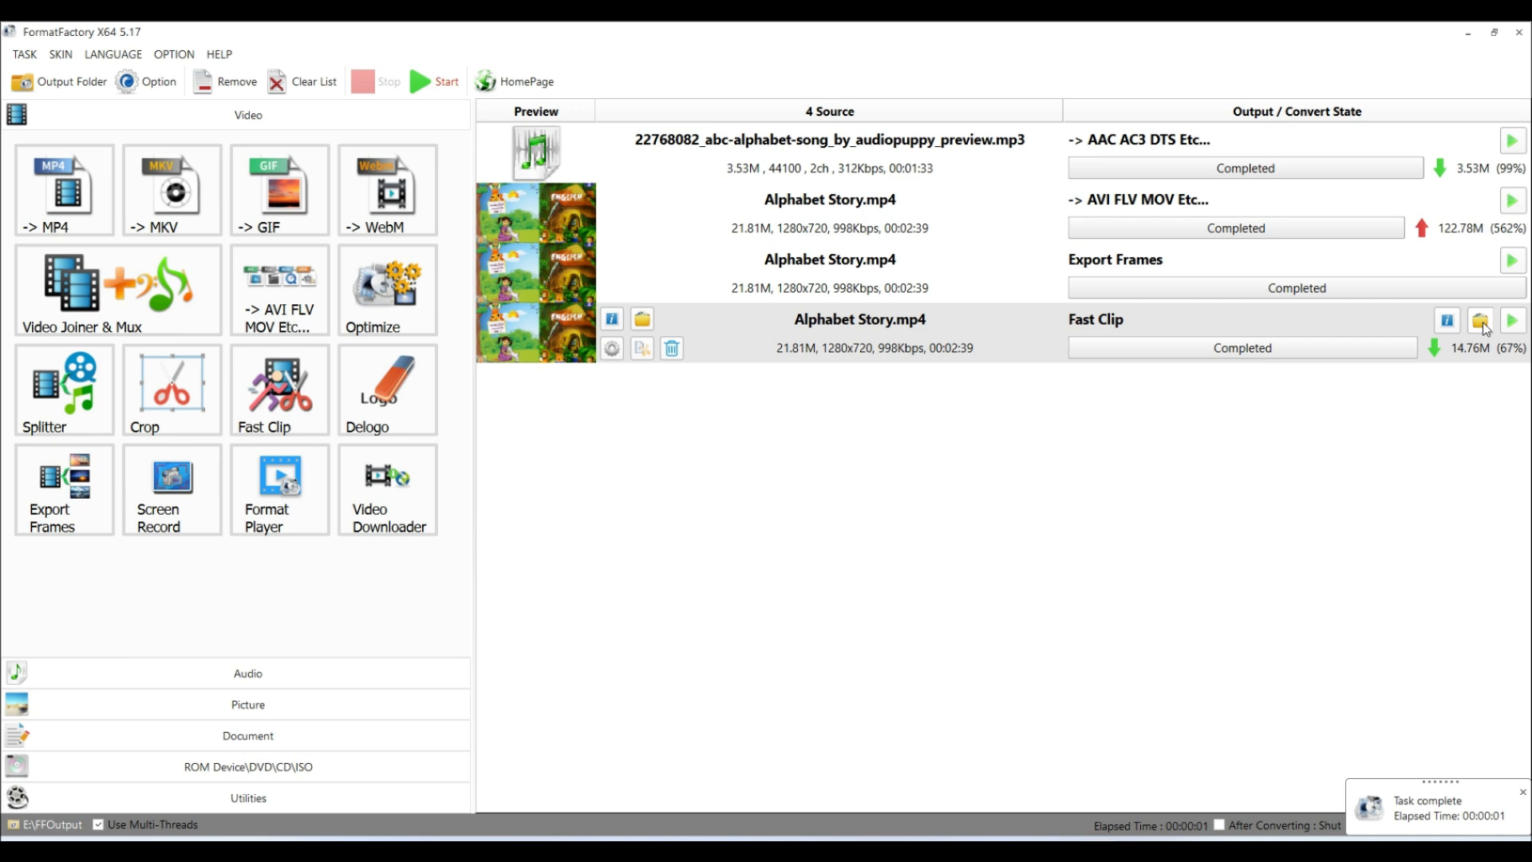
- Open the Fast Clip output folder and play the clipped video, skipping ahead to 01:39 and 01:49, then close the player
click(1481, 321)
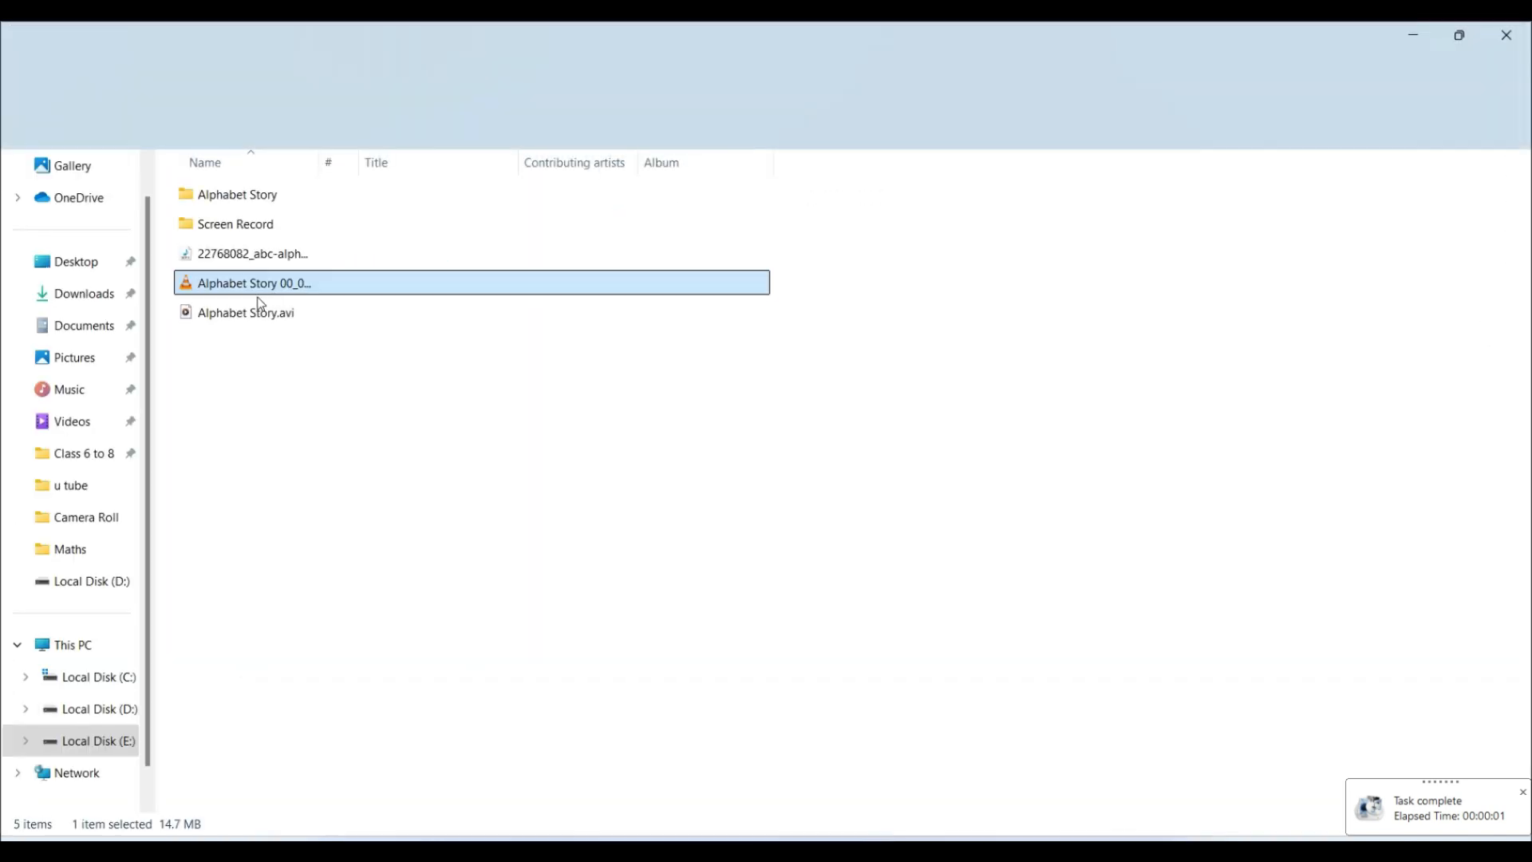
double_click(255, 289)
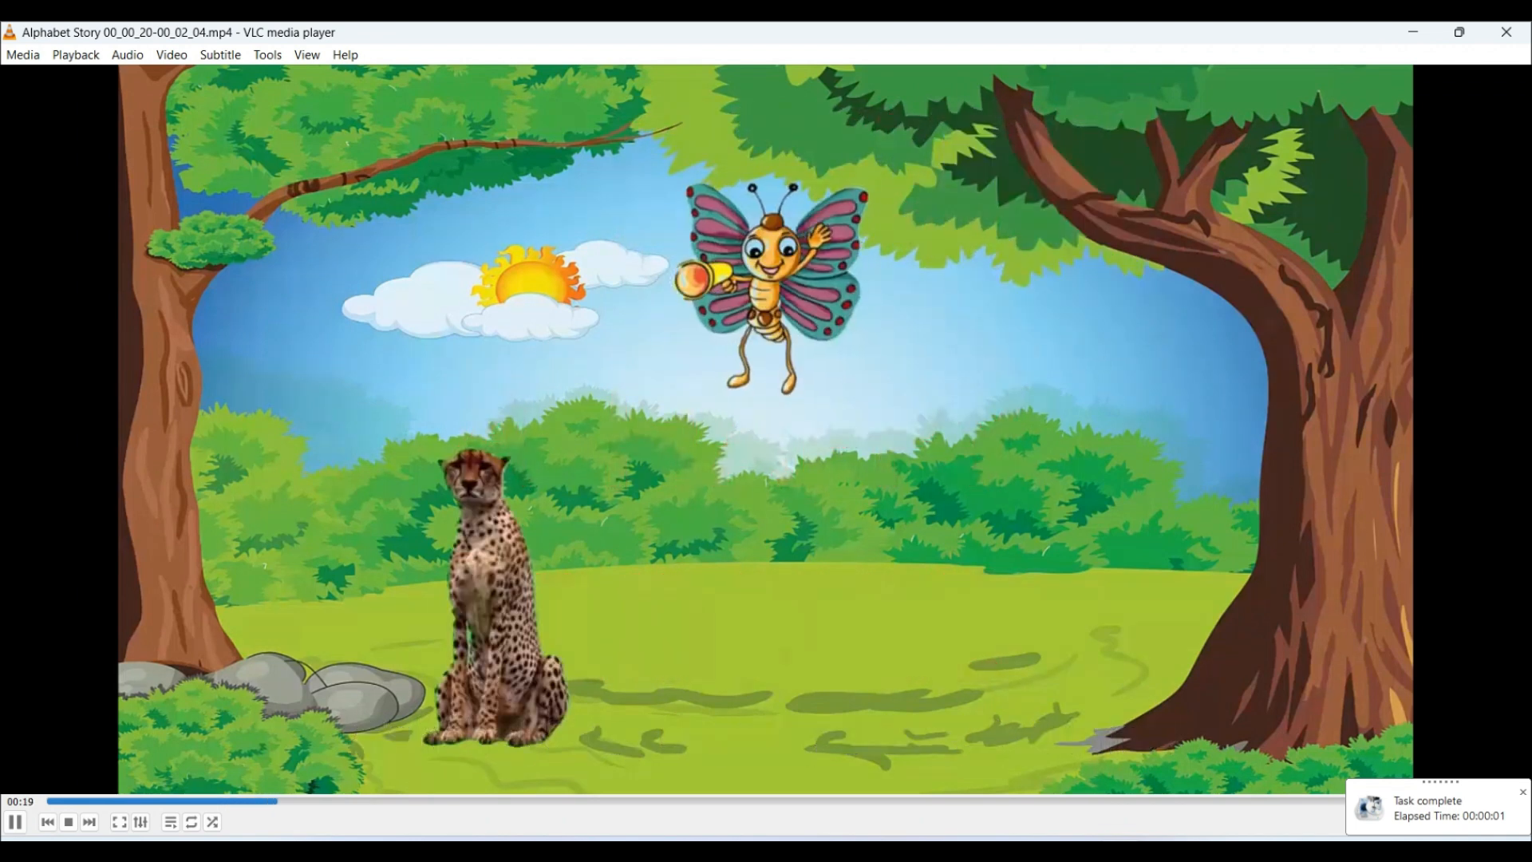
click(1199, 801)
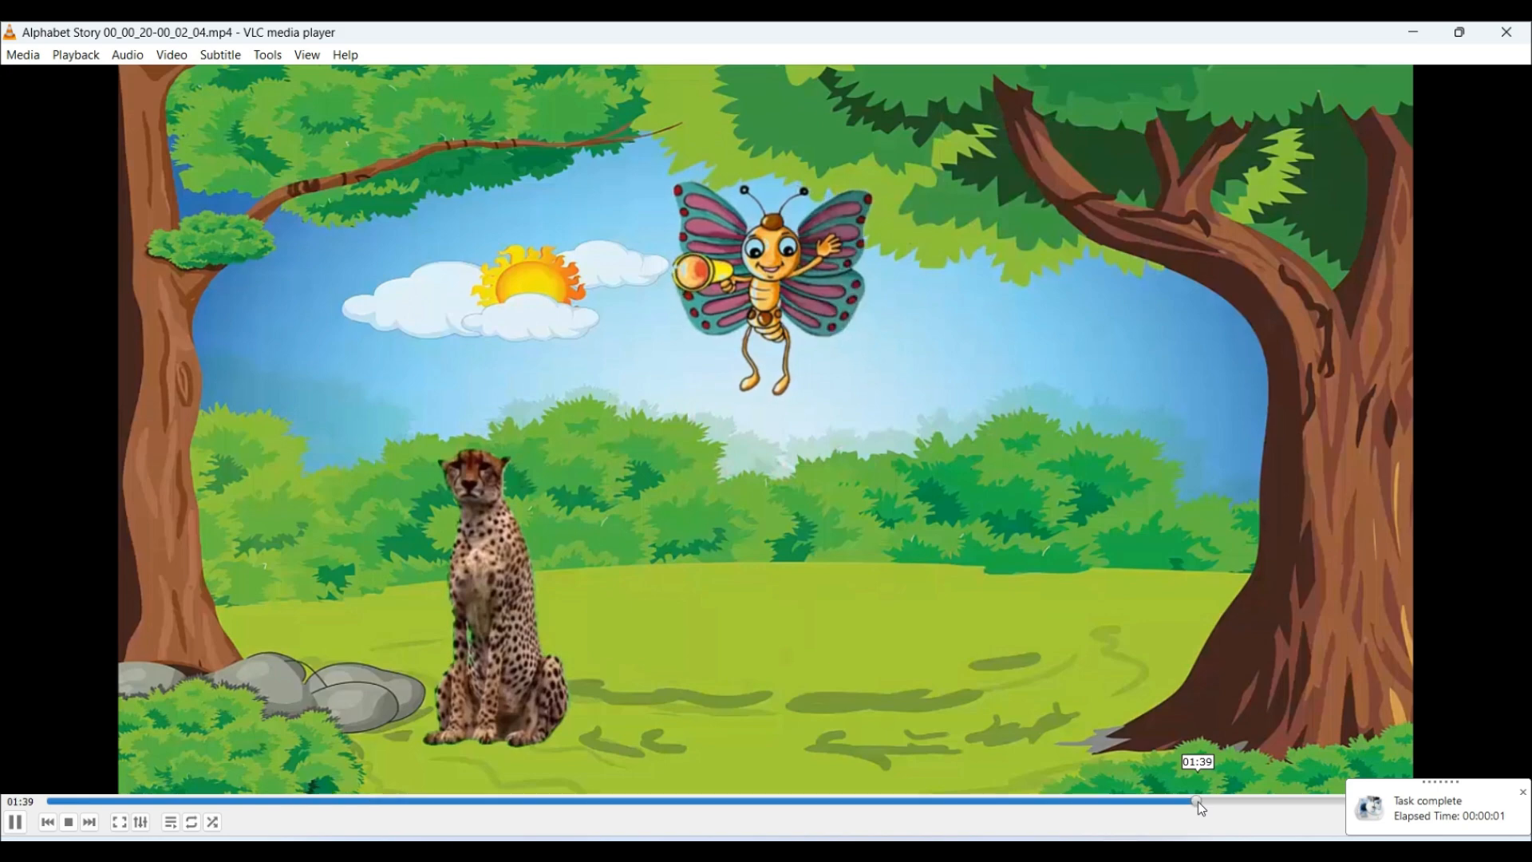
click(1319, 805)
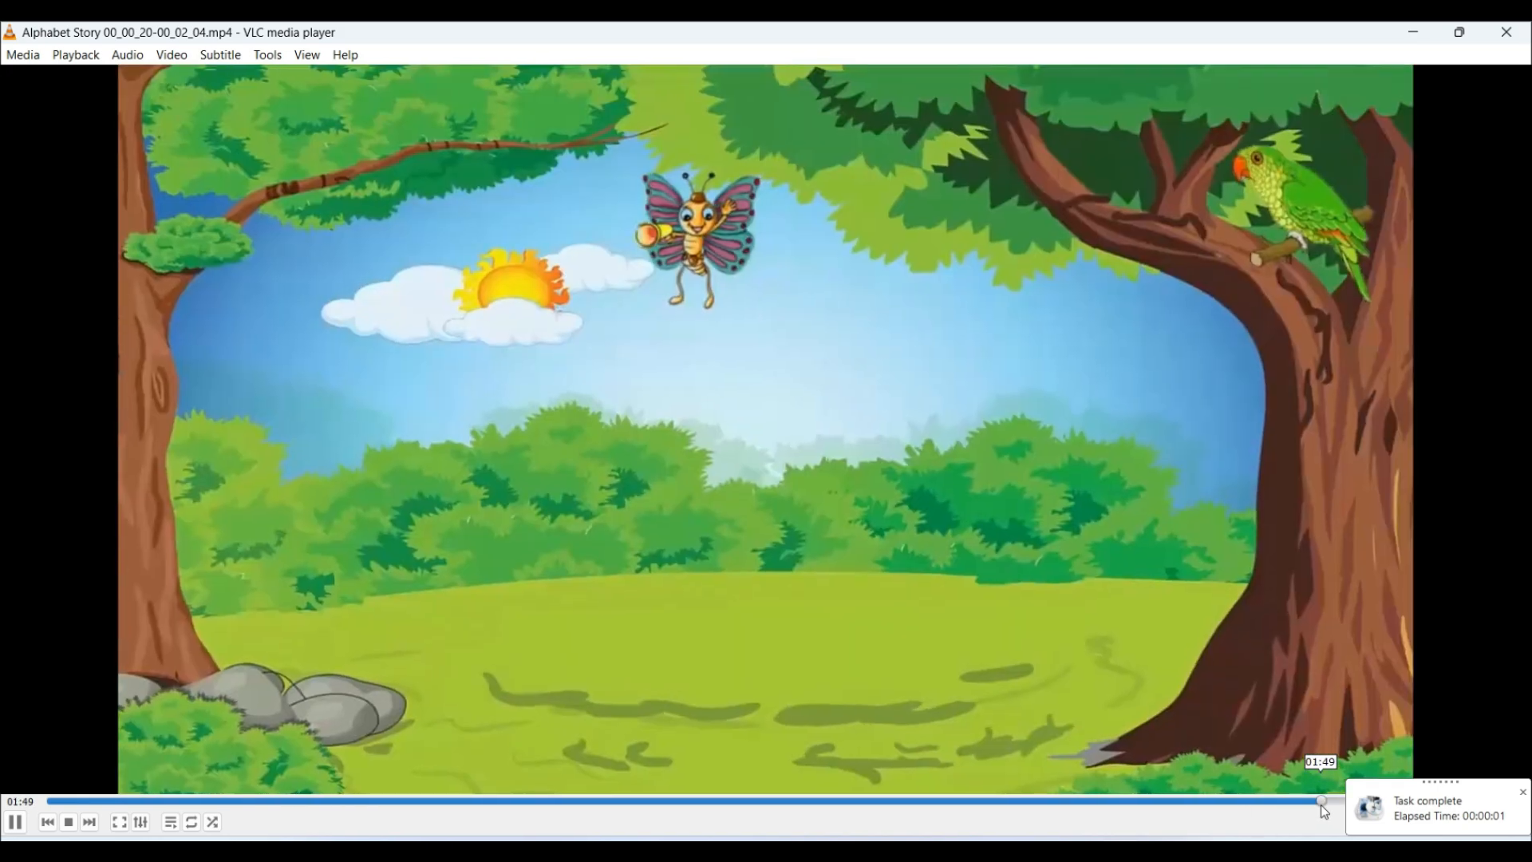
click(1518, 28)
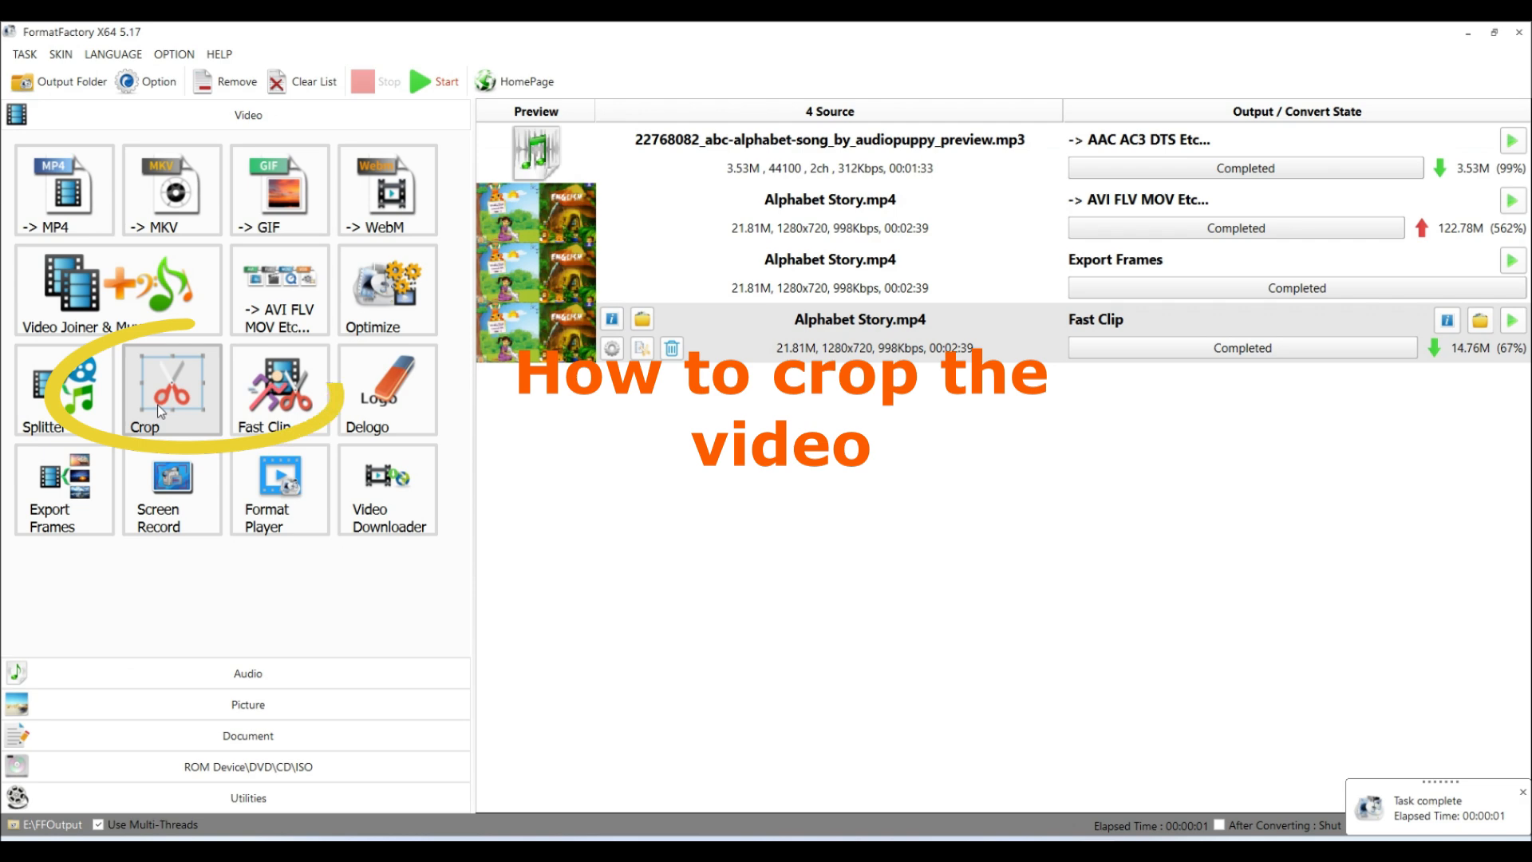
- Open Alphabet Story.mp4 from the Music folder in Crop and set the crop area to X 212, Y 100, CX 892, CY 568
click(156, 406)
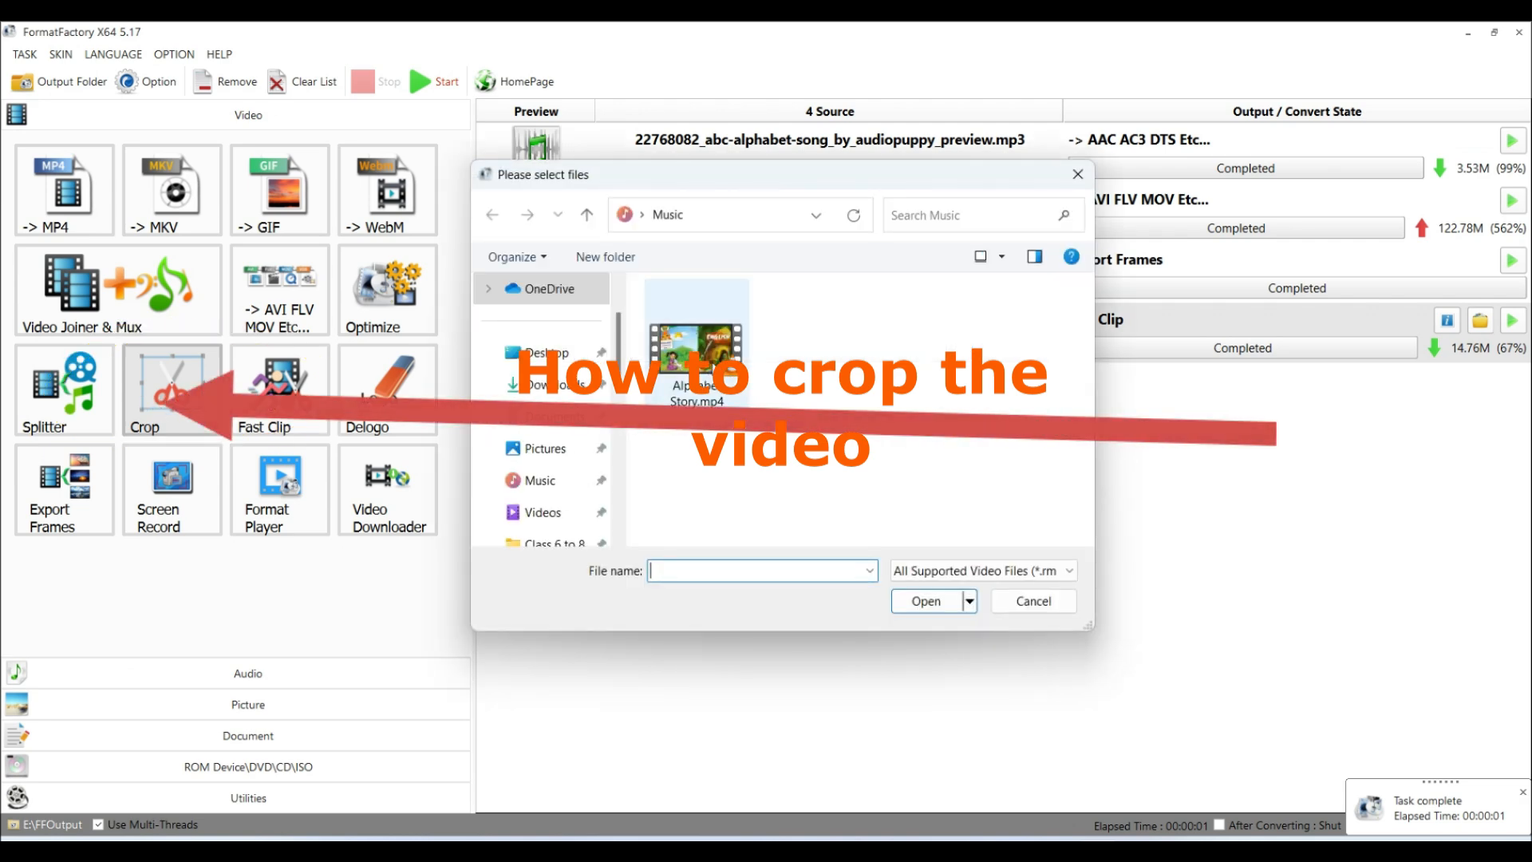
click(696, 351)
click(932, 610)
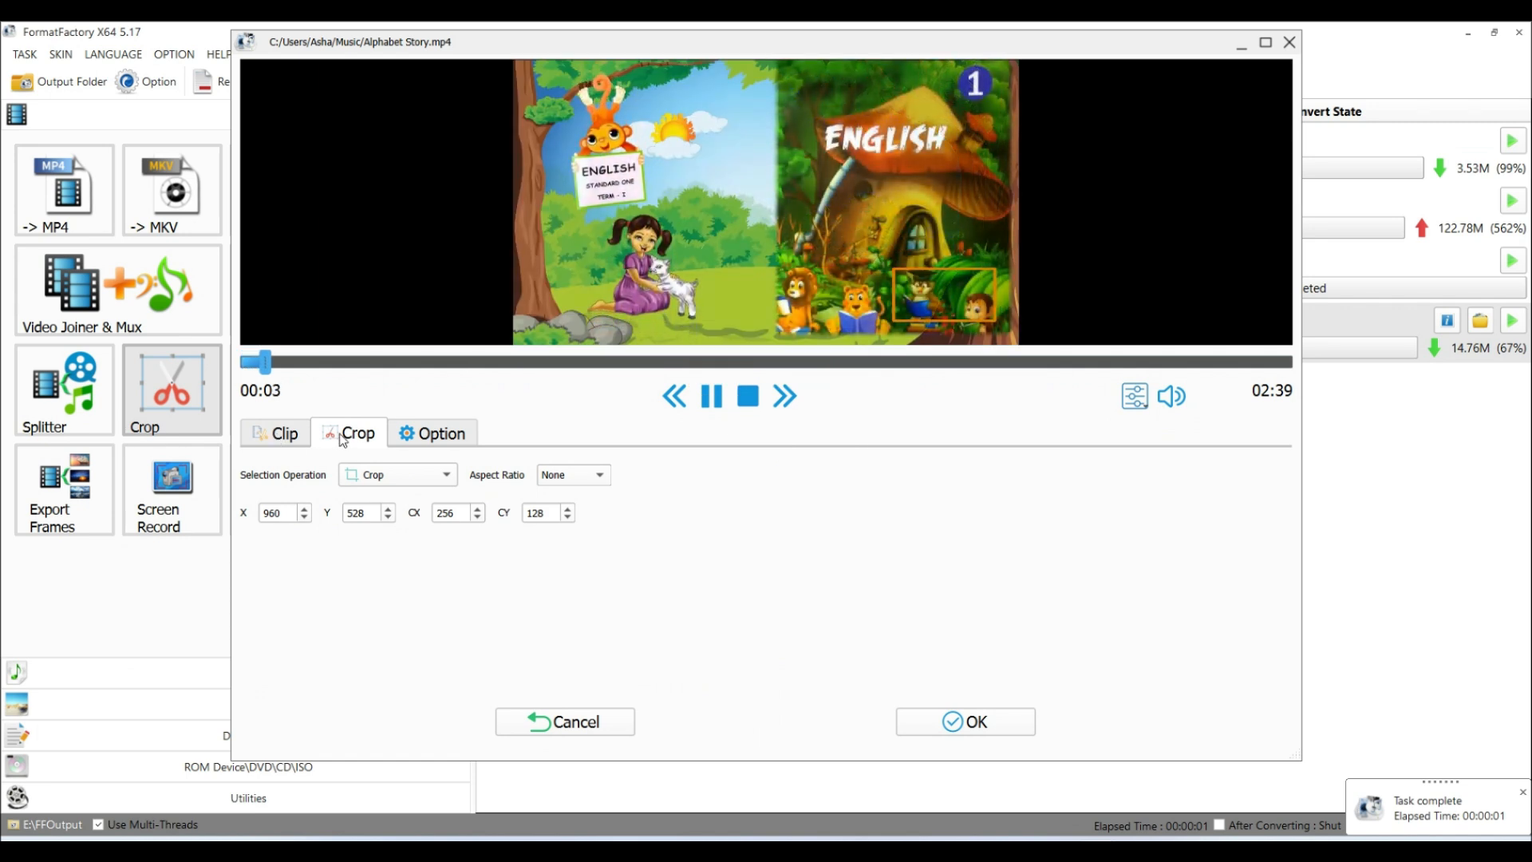
click(649, 233)
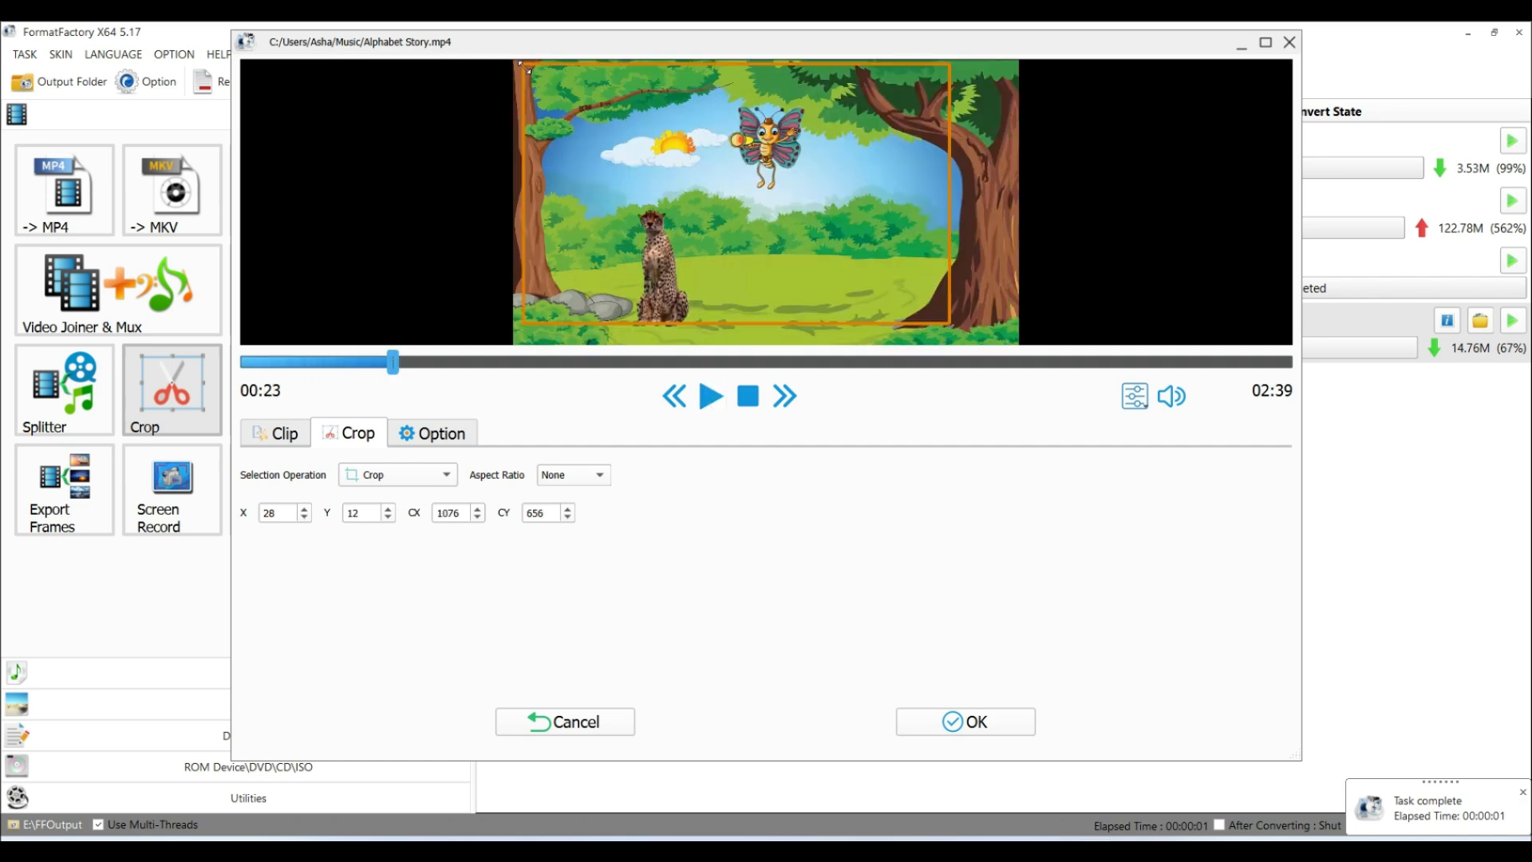
drag(526, 68, 595, 97)
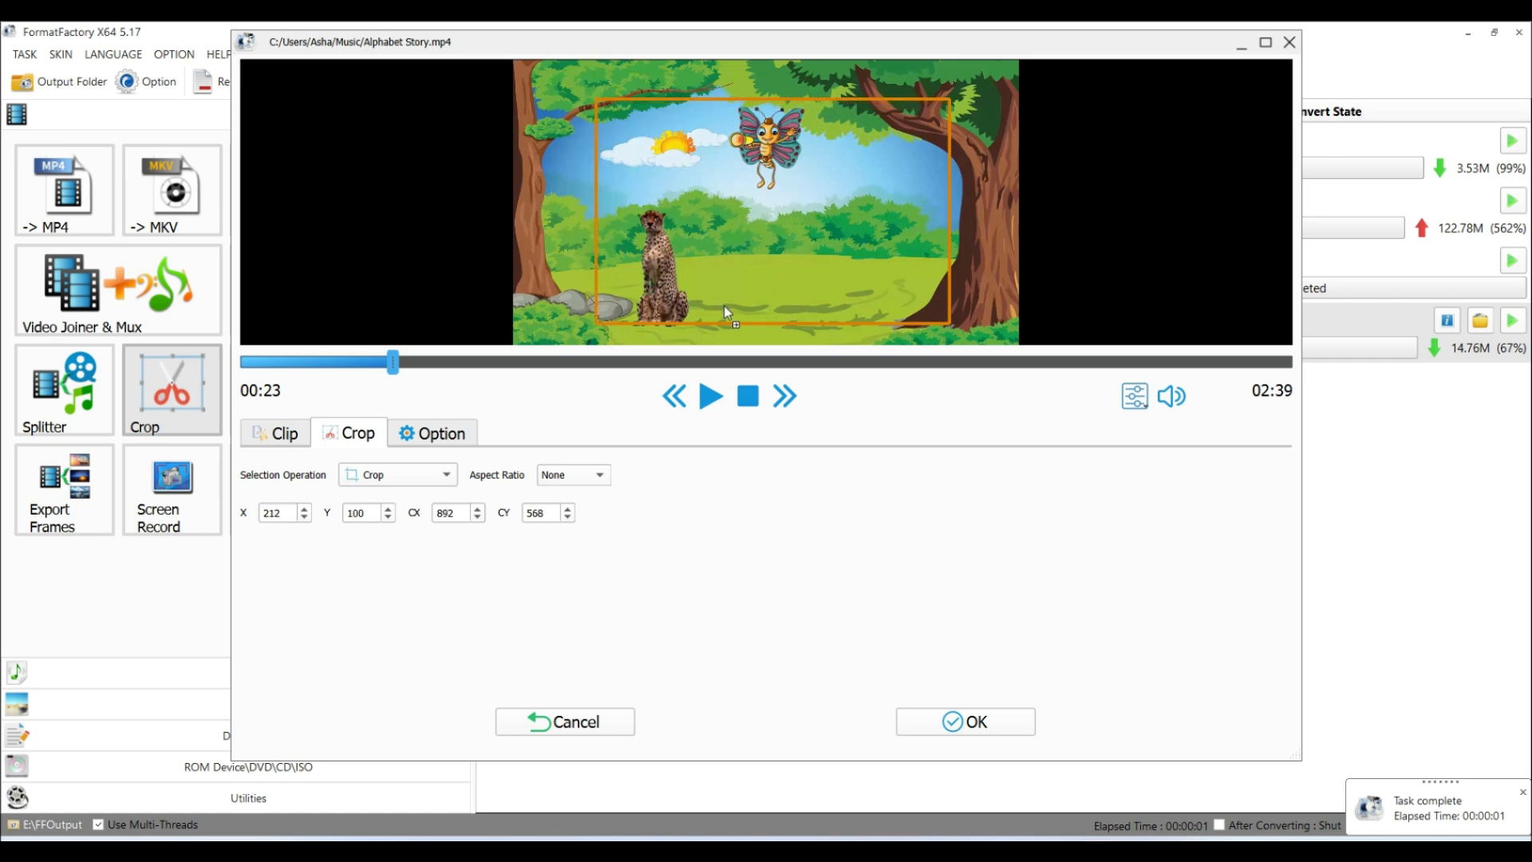
- Accept the crop area, queue the MP4 crop task with output to E:\FFOutput, and start it
click(971, 722)
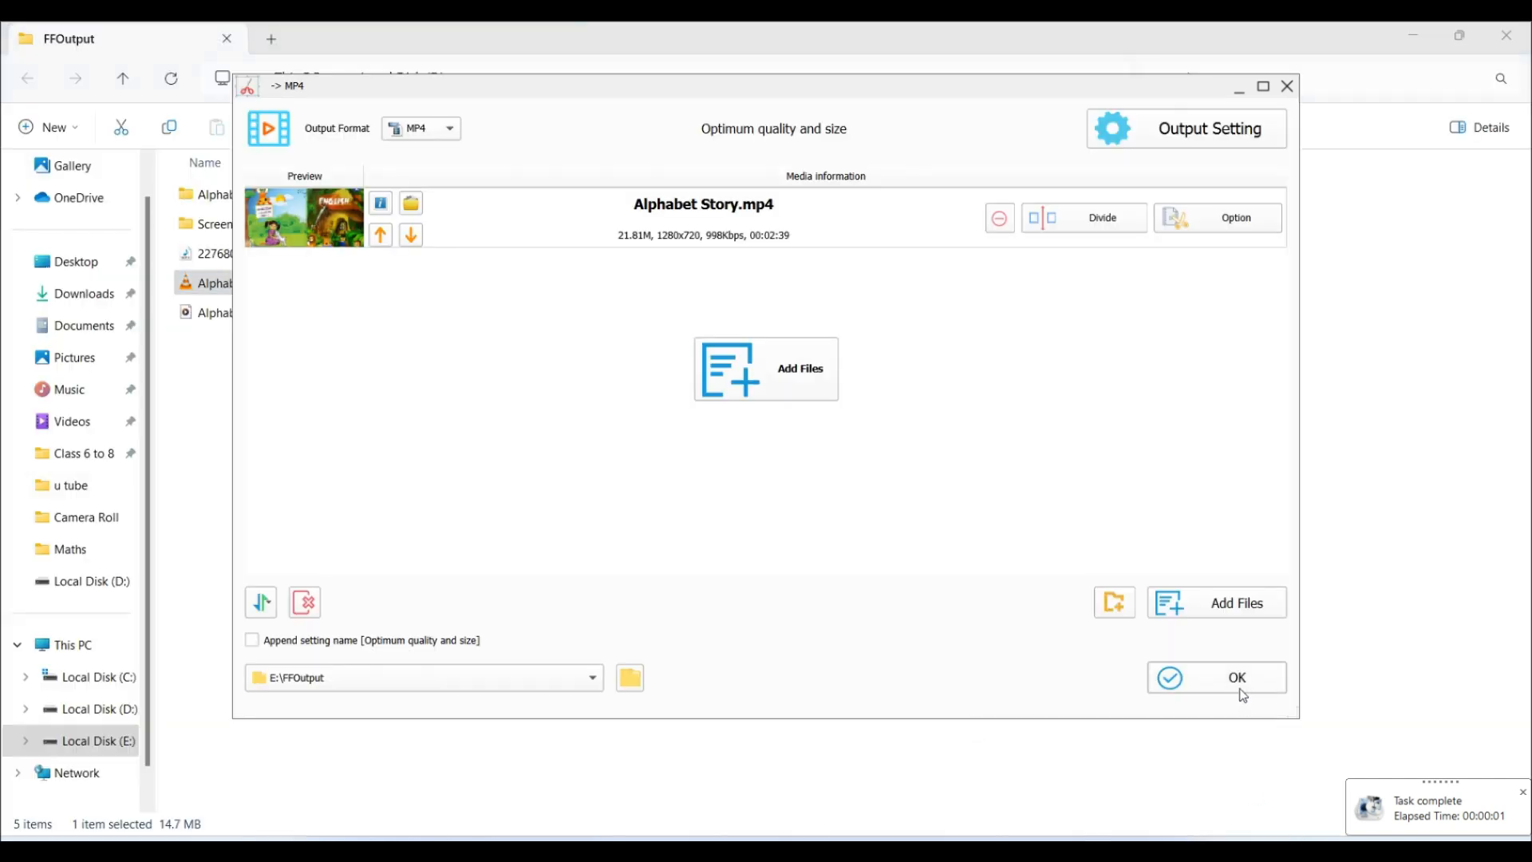
click(1242, 691)
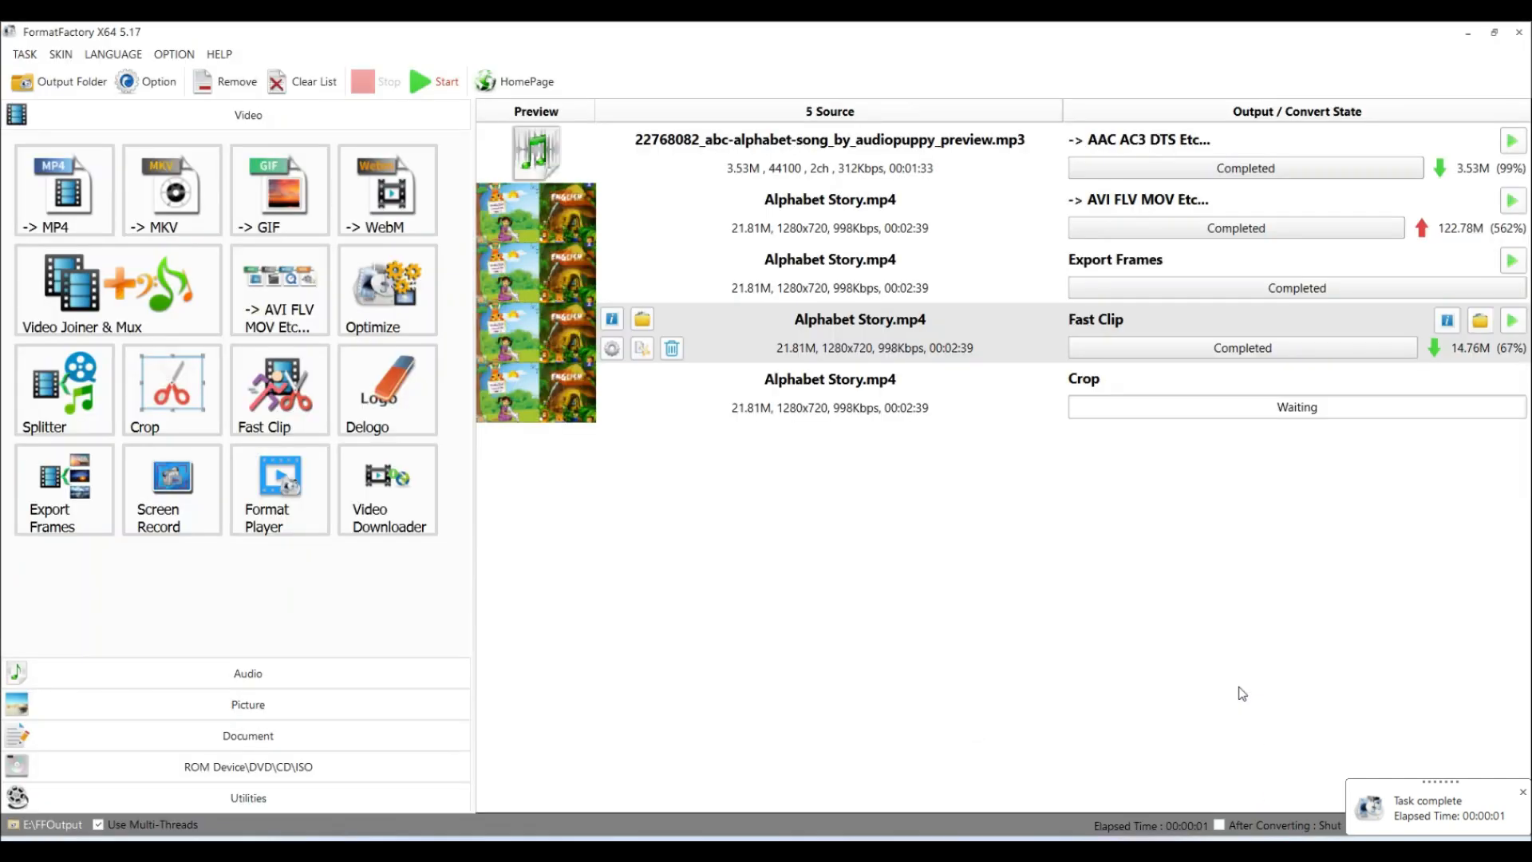
click(435, 81)
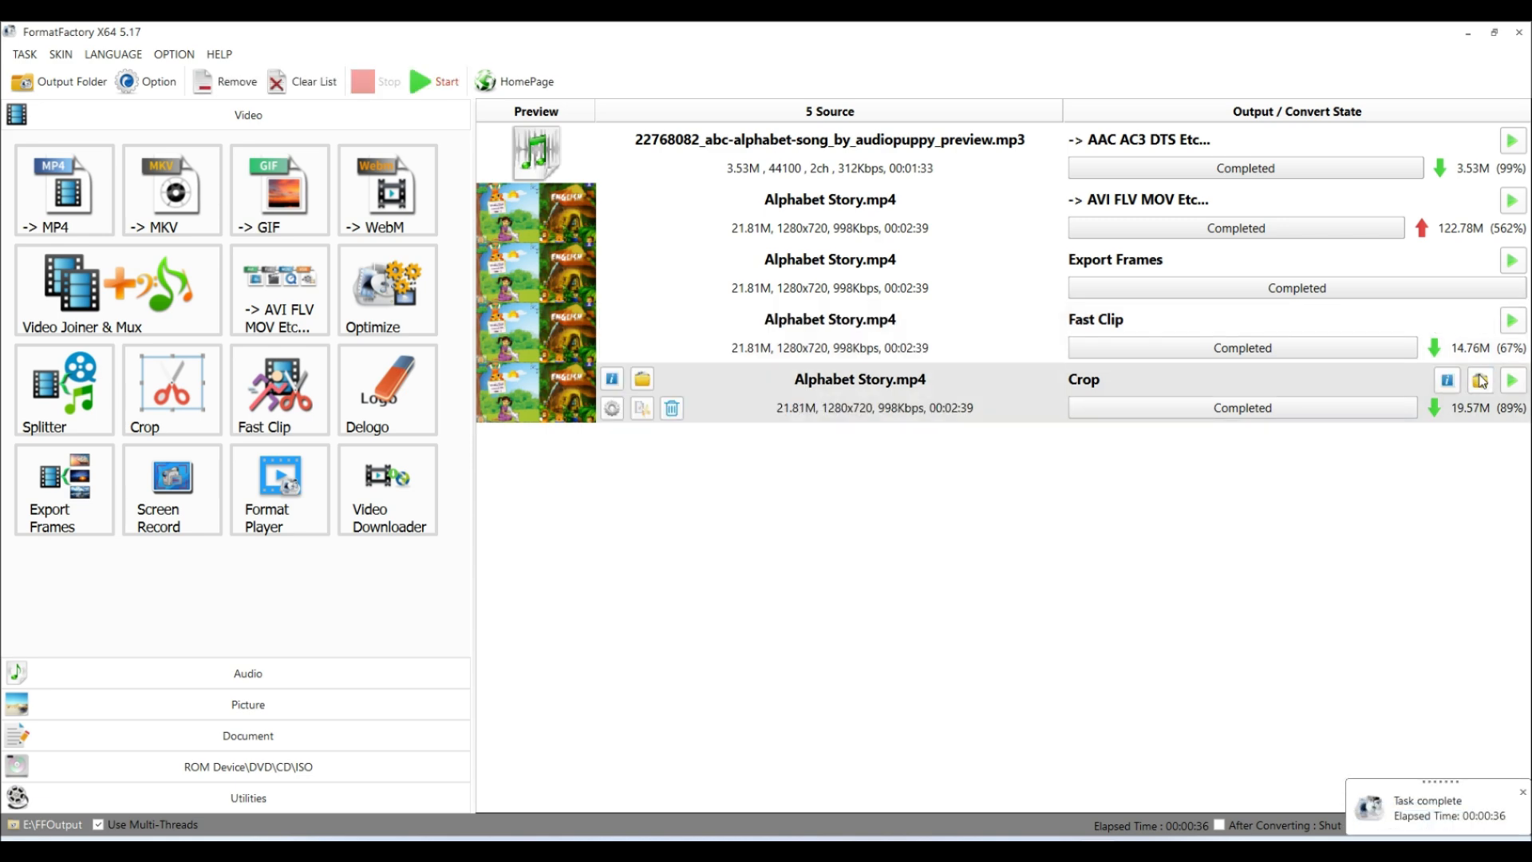
- Open the crop output folder and play the cropped Alphabet Story.mp4, skipping through several points to check the framing
click(1480, 380)
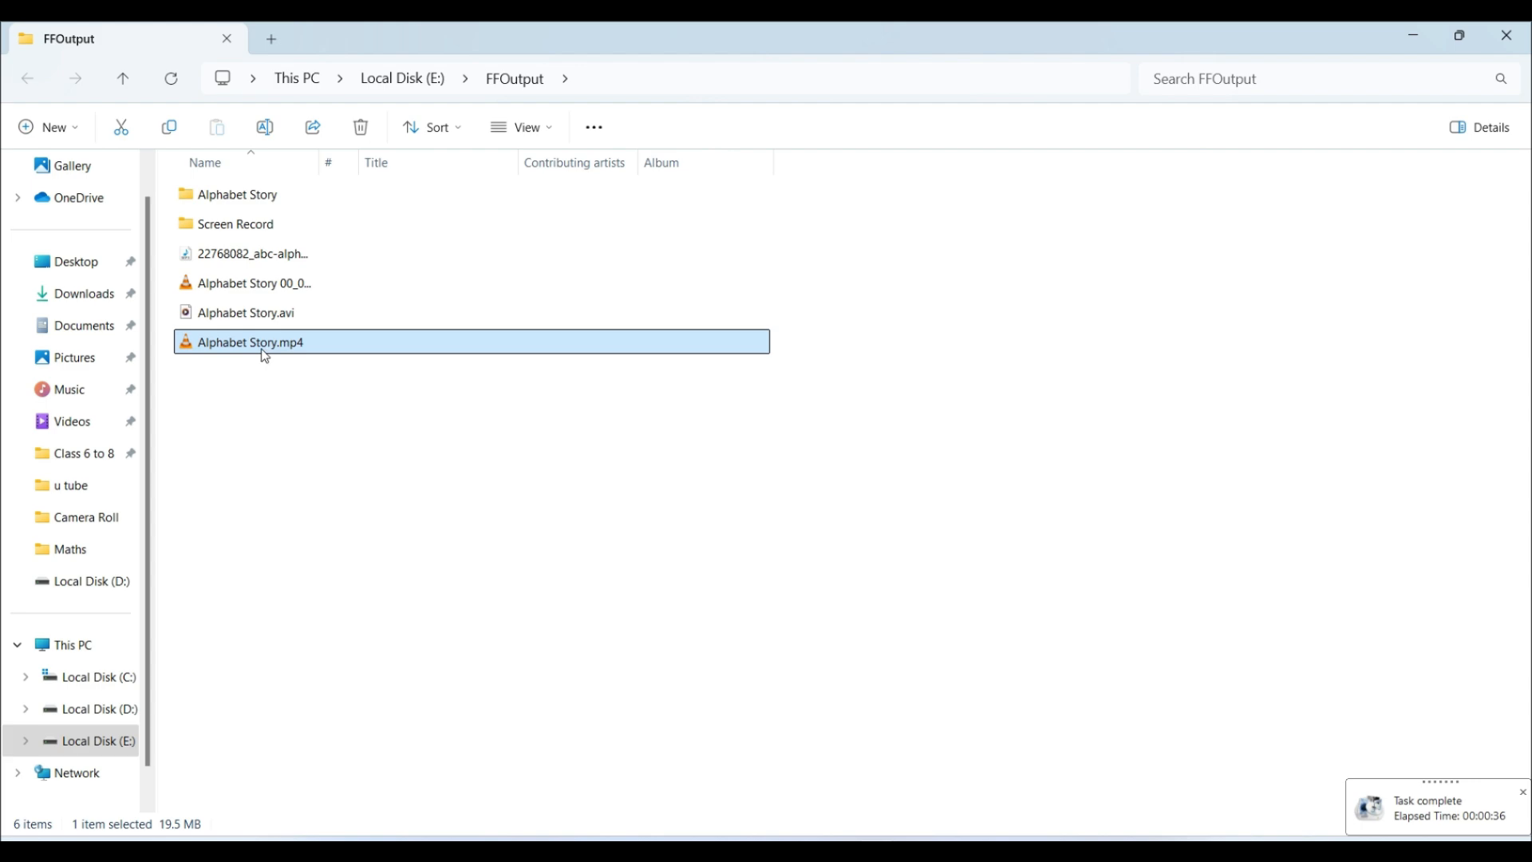
double_click(266, 356)
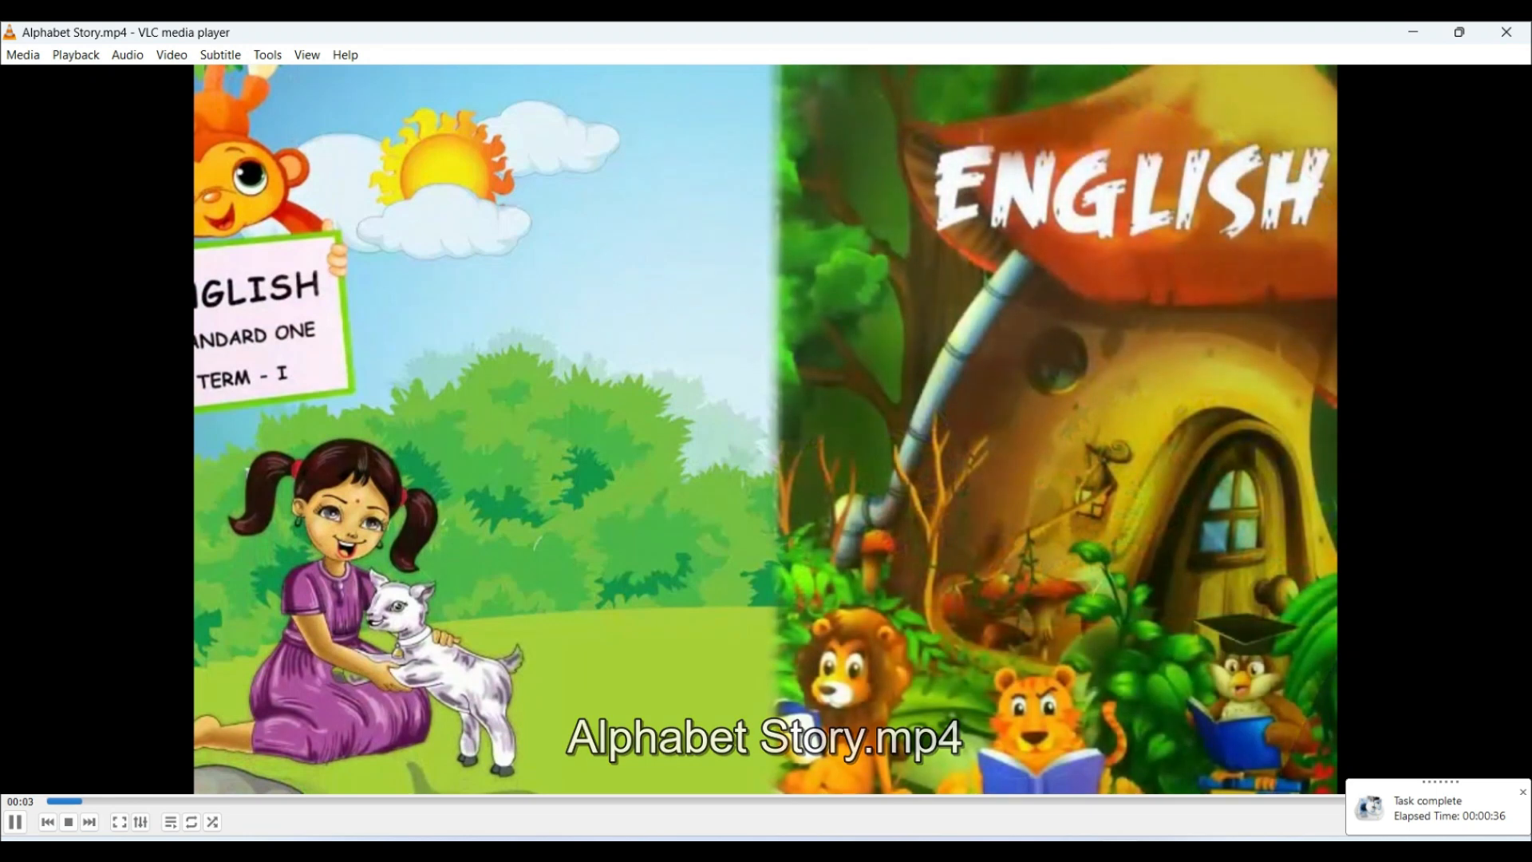
click(169, 798)
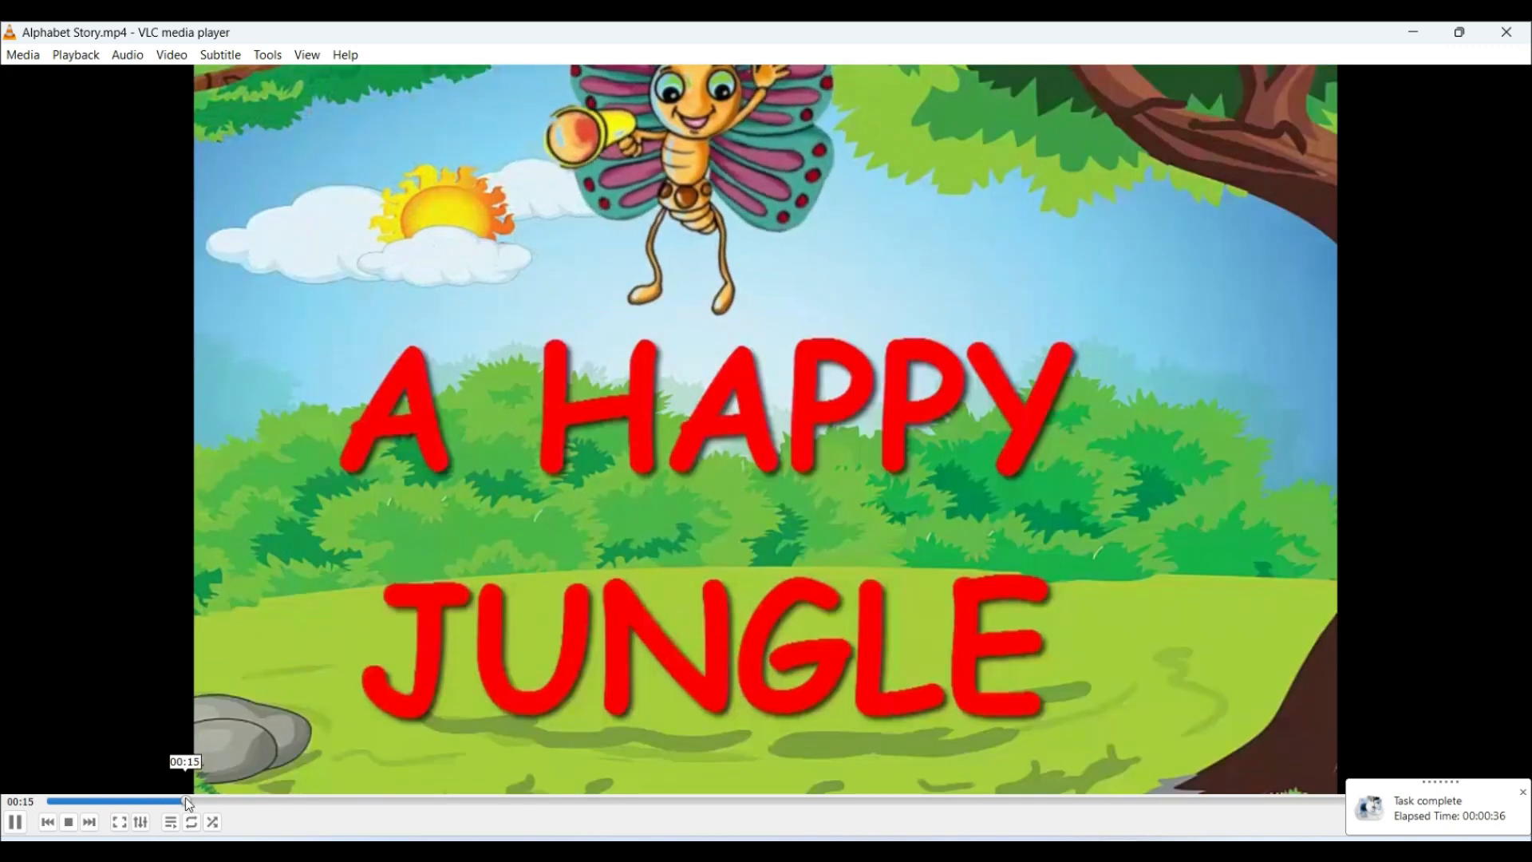
click(247, 801)
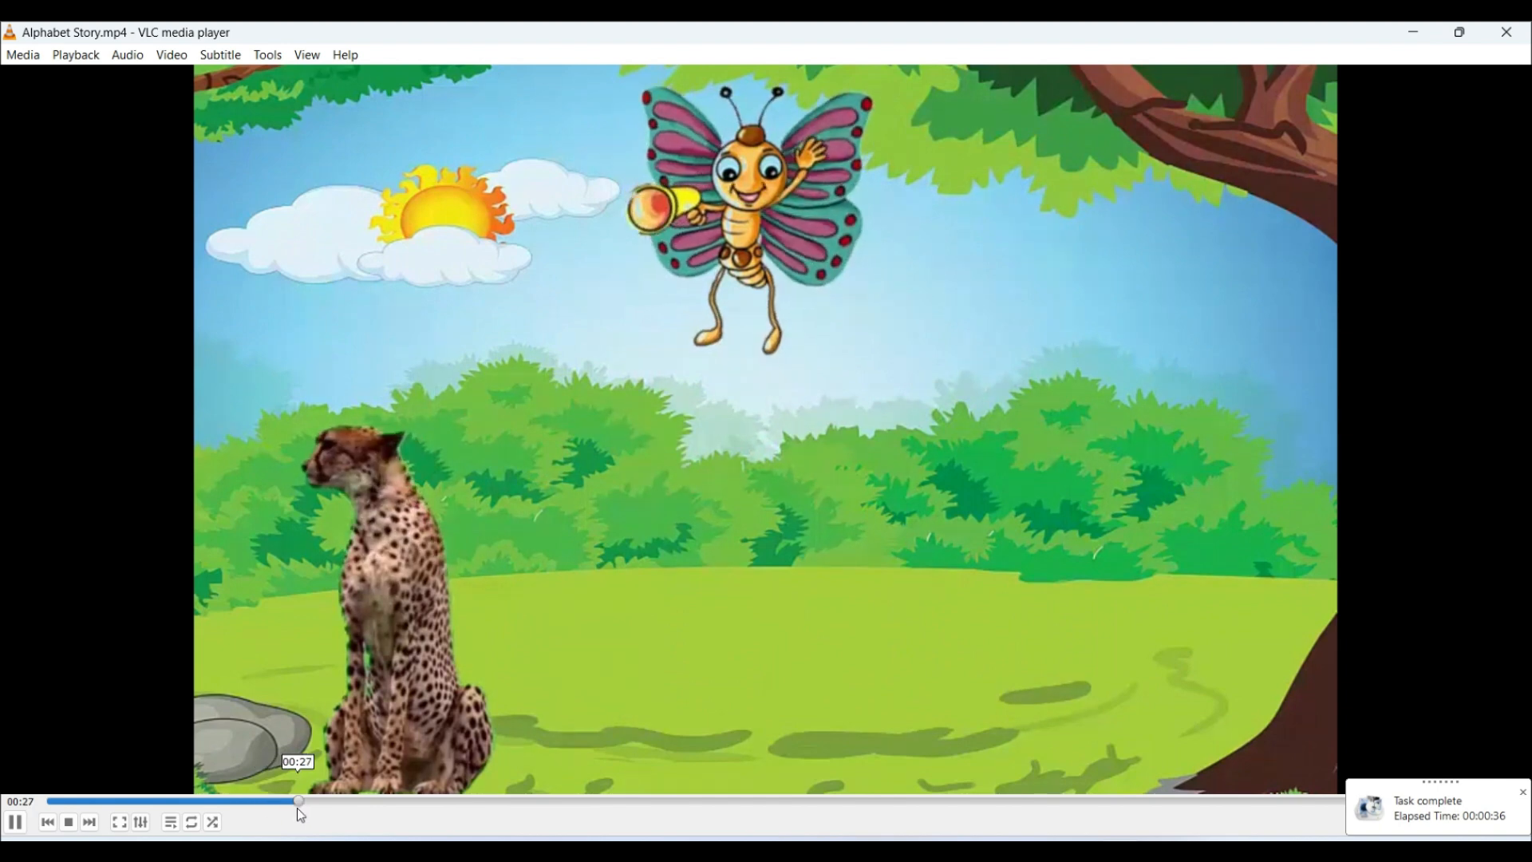
click(347, 802)
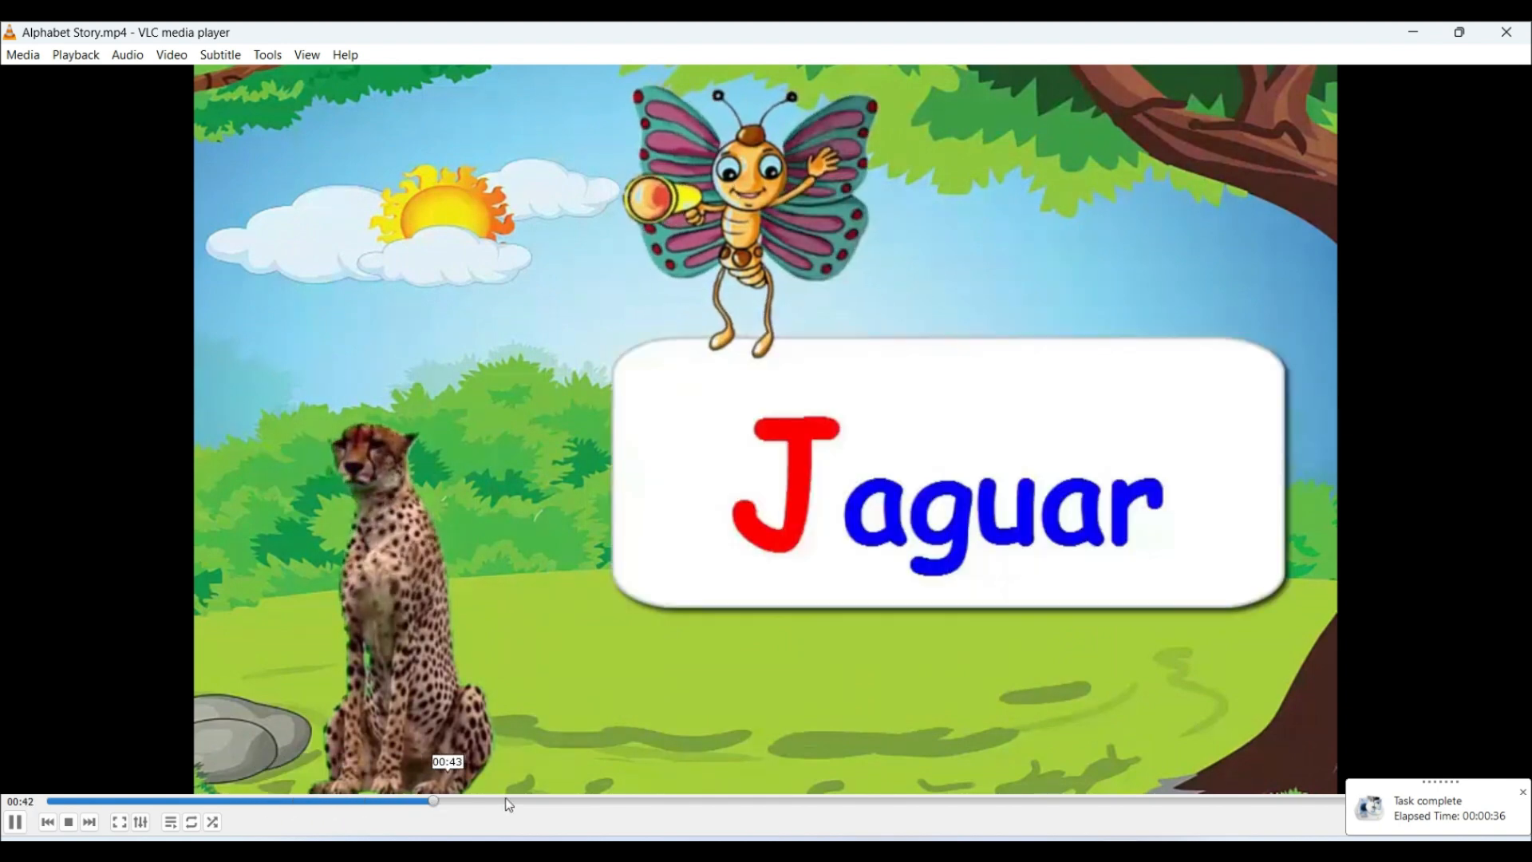
click(530, 801)
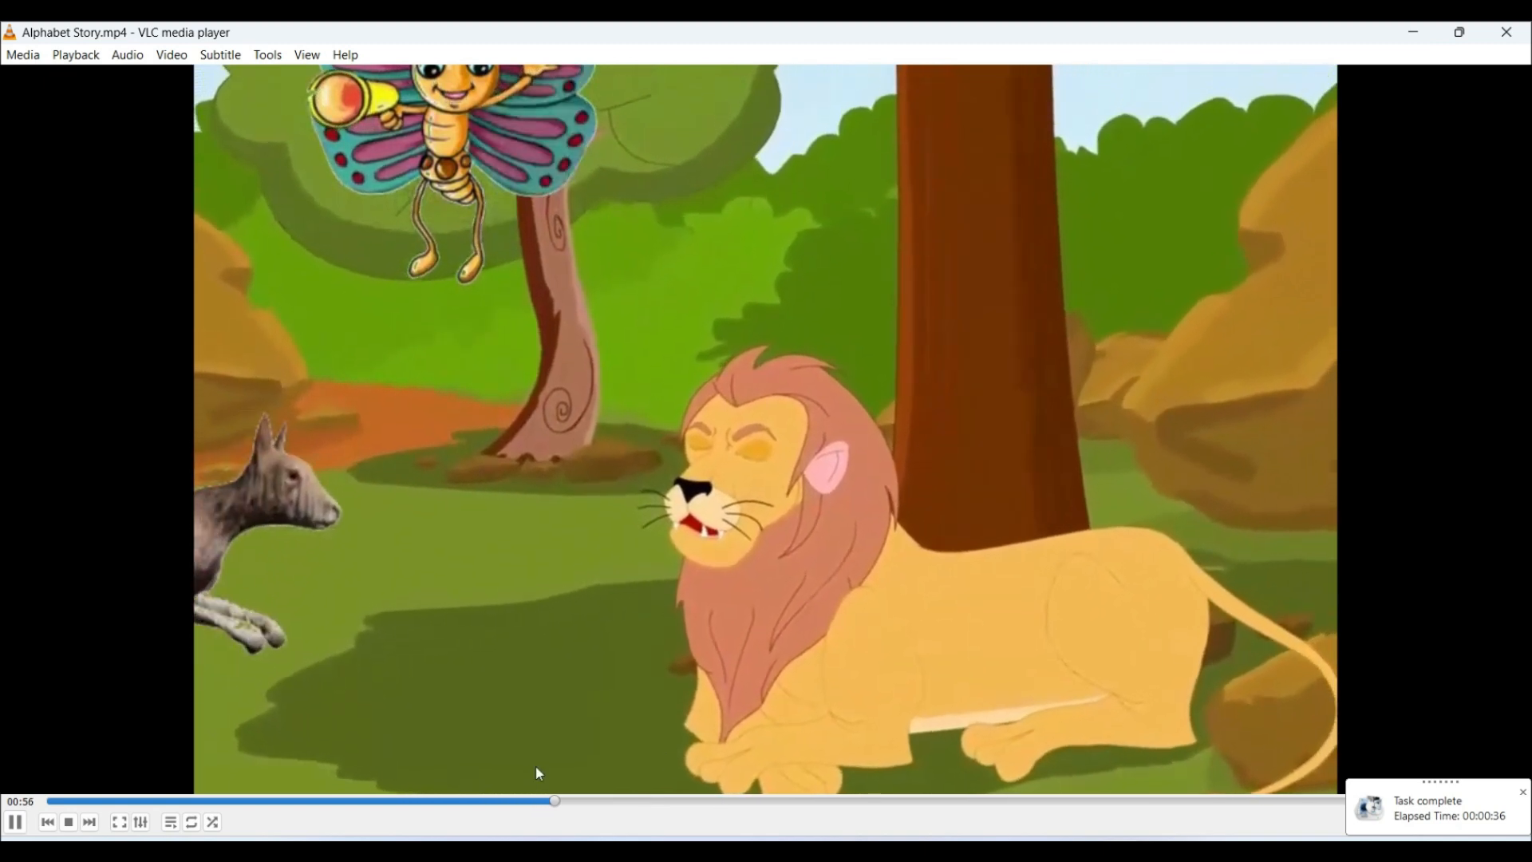
click(653, 801)
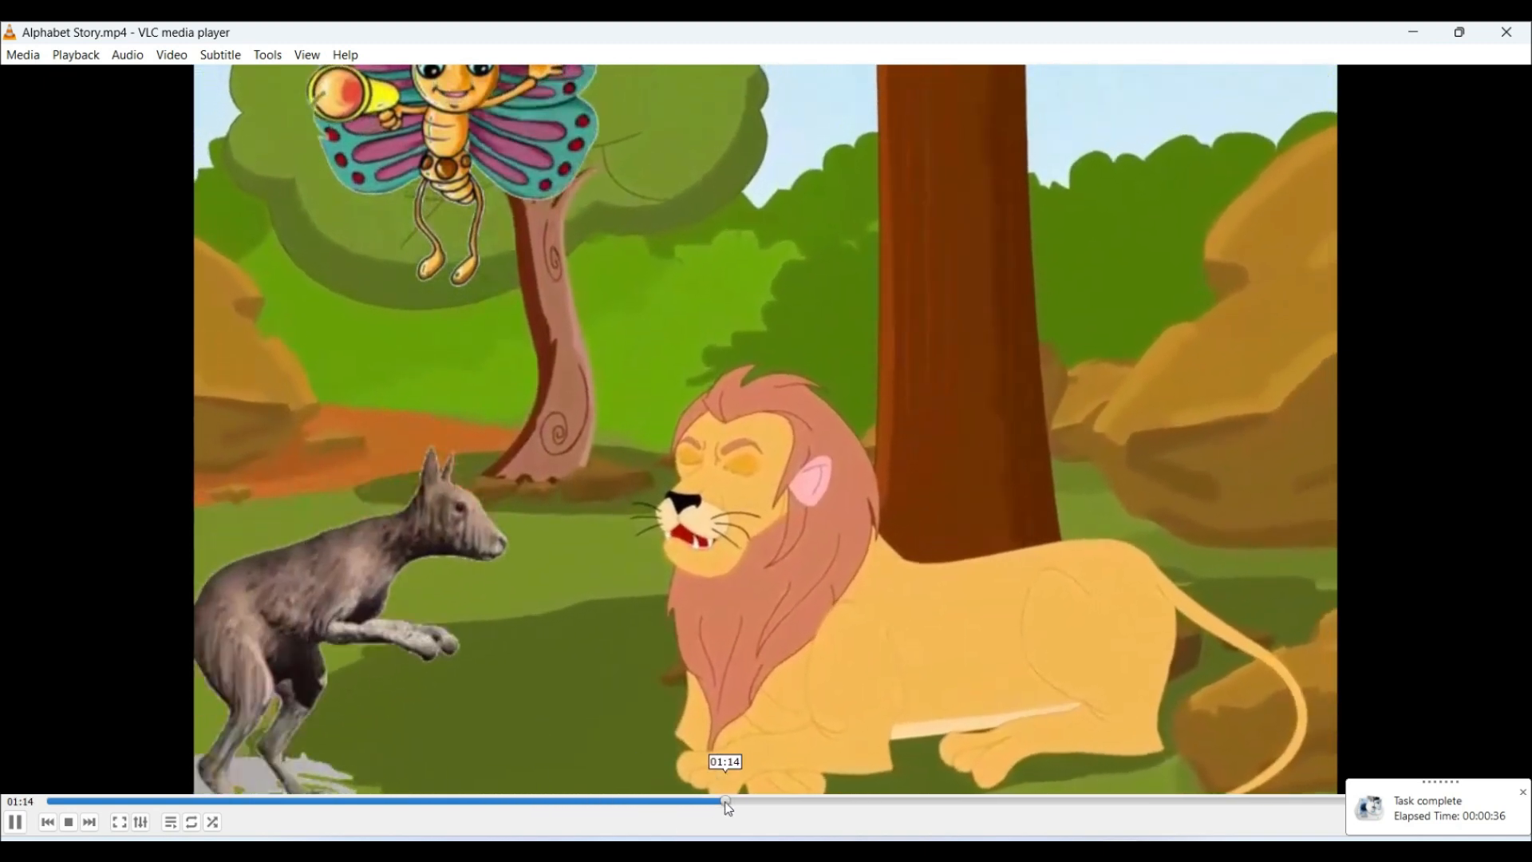
key(alt+Right)
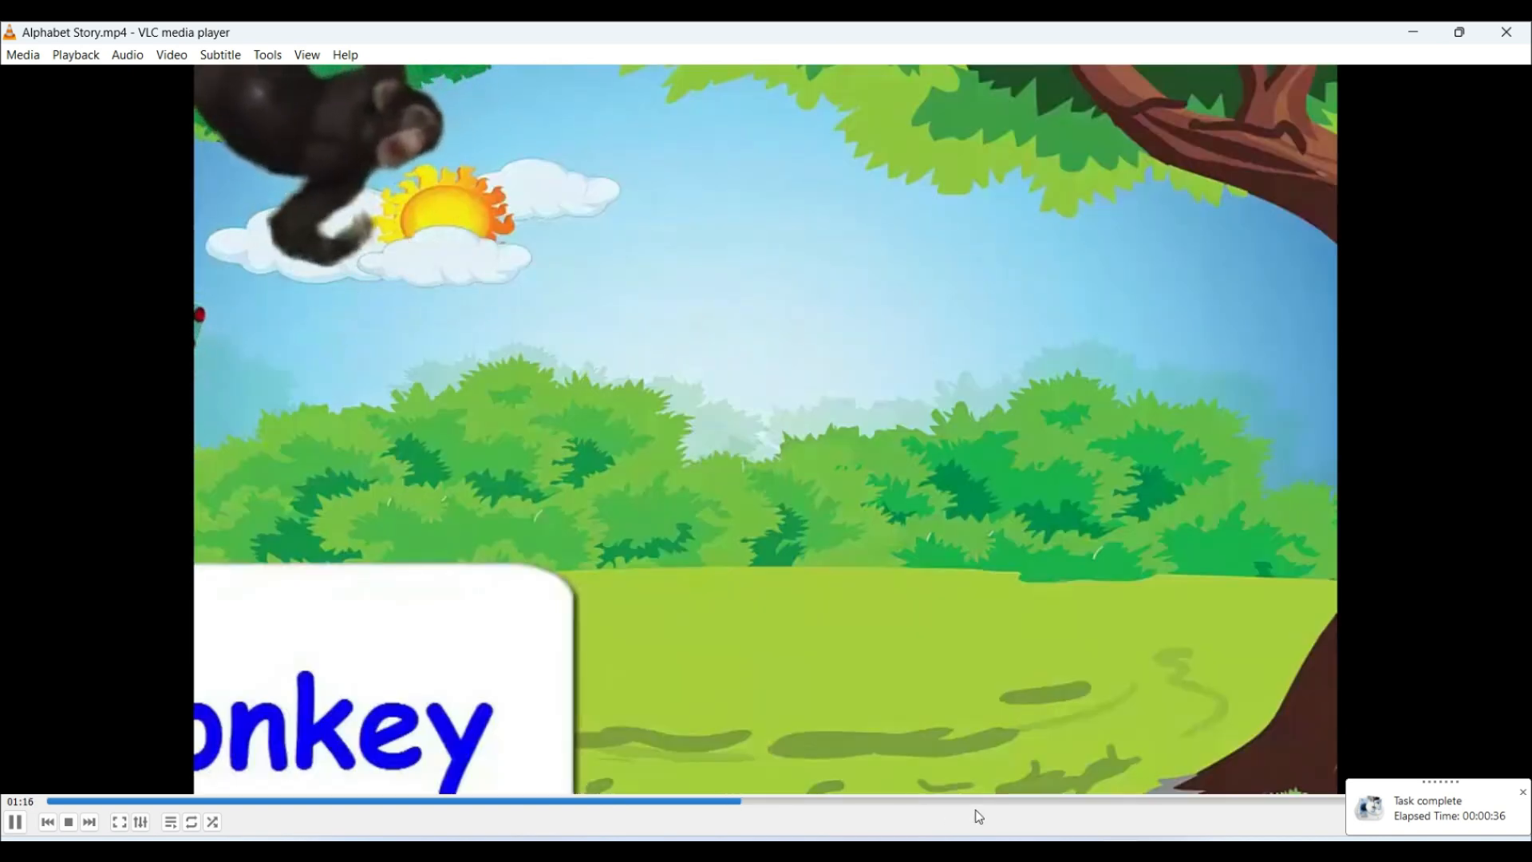
key(space)
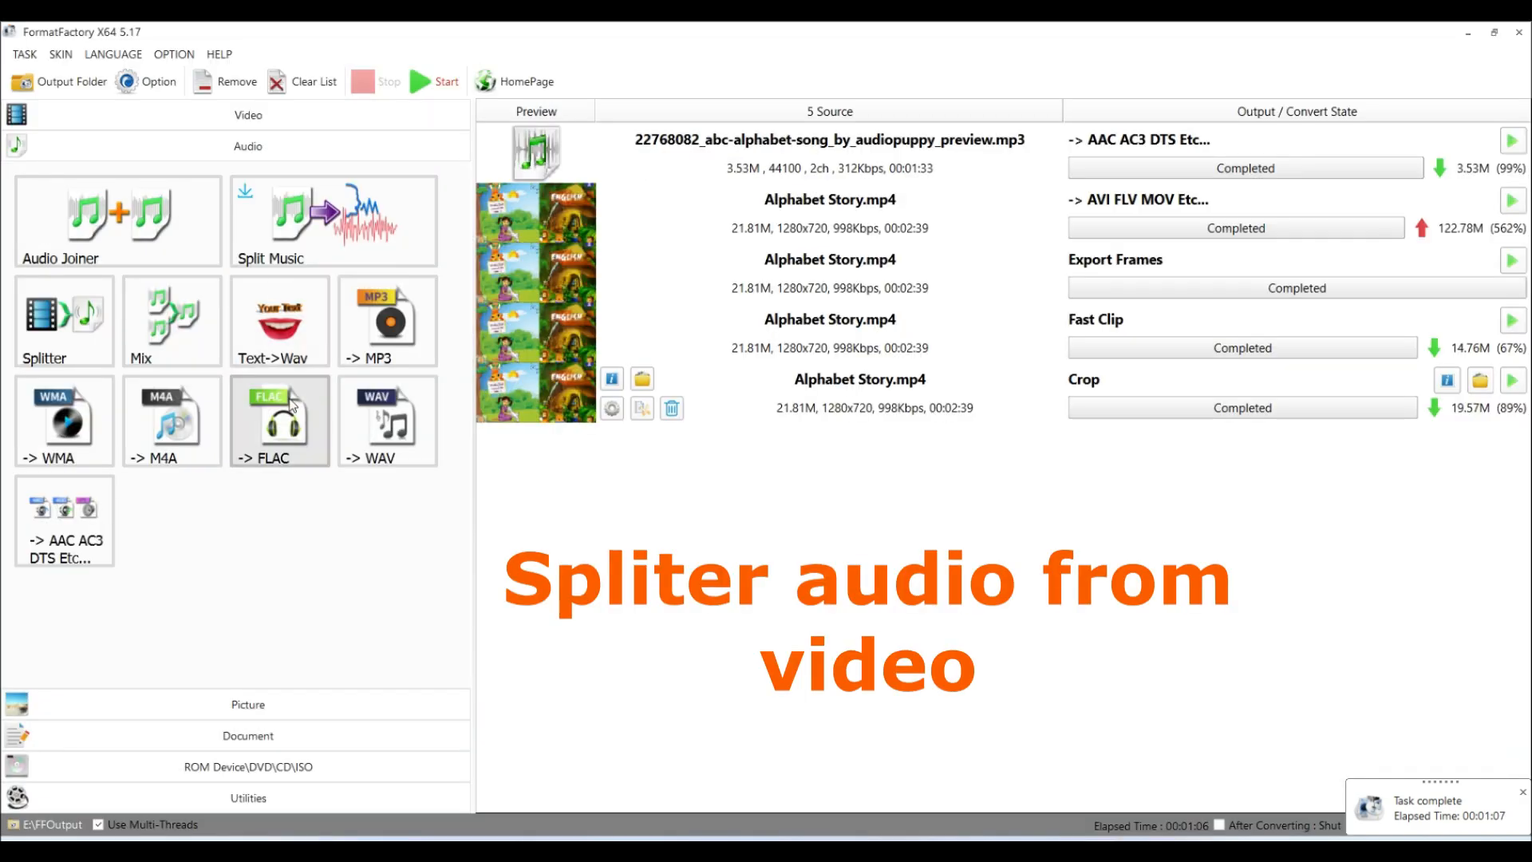
- Extract the audio from Alphabet Story.mp4 in the Music folder with the audio Splitter, saving to E:\FFOutput
click(61, 323)
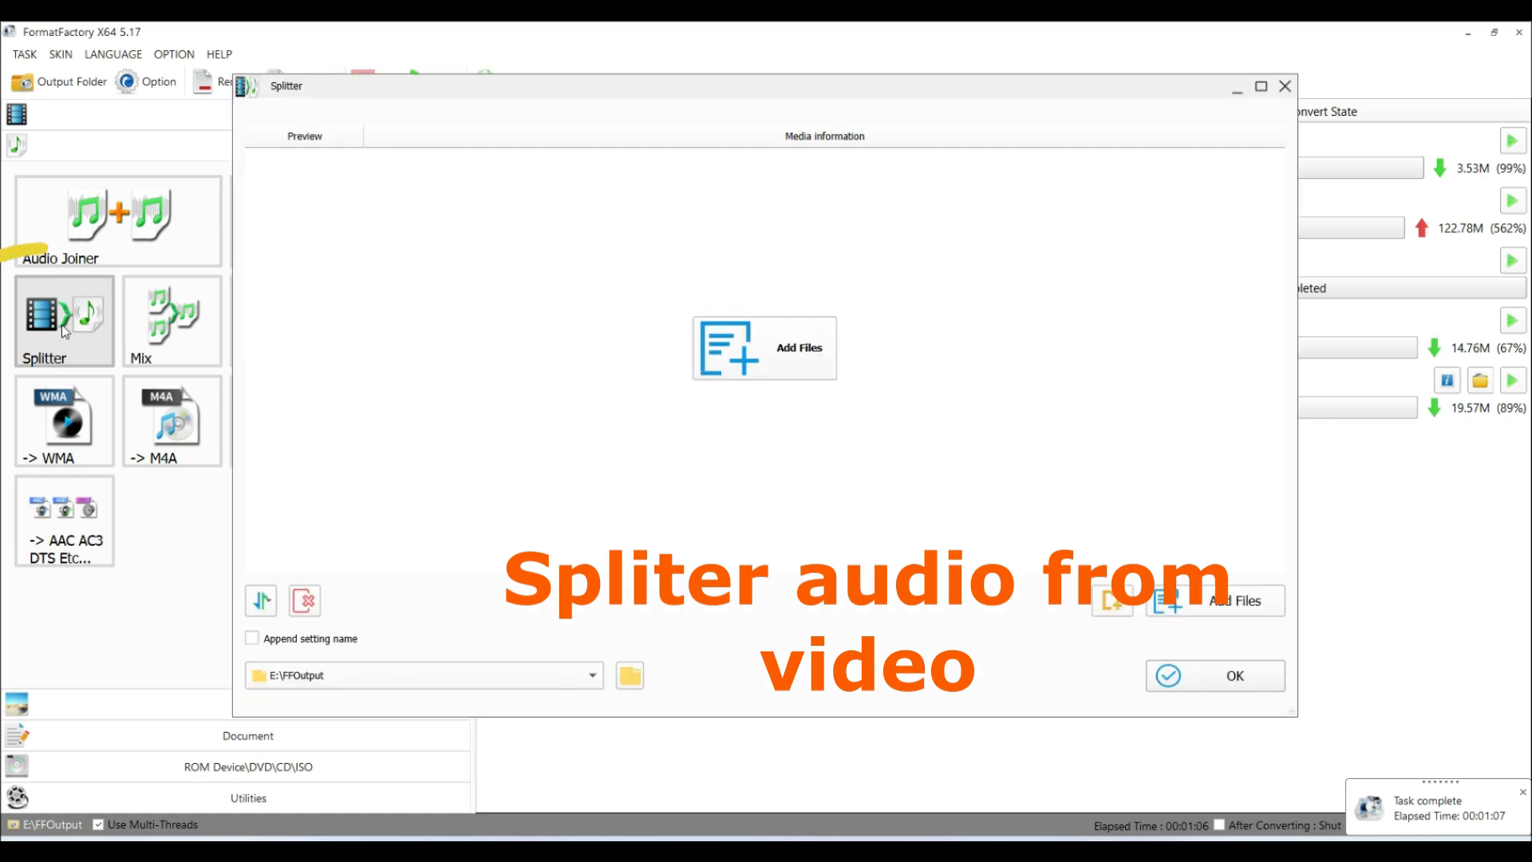
click(1228, 611)
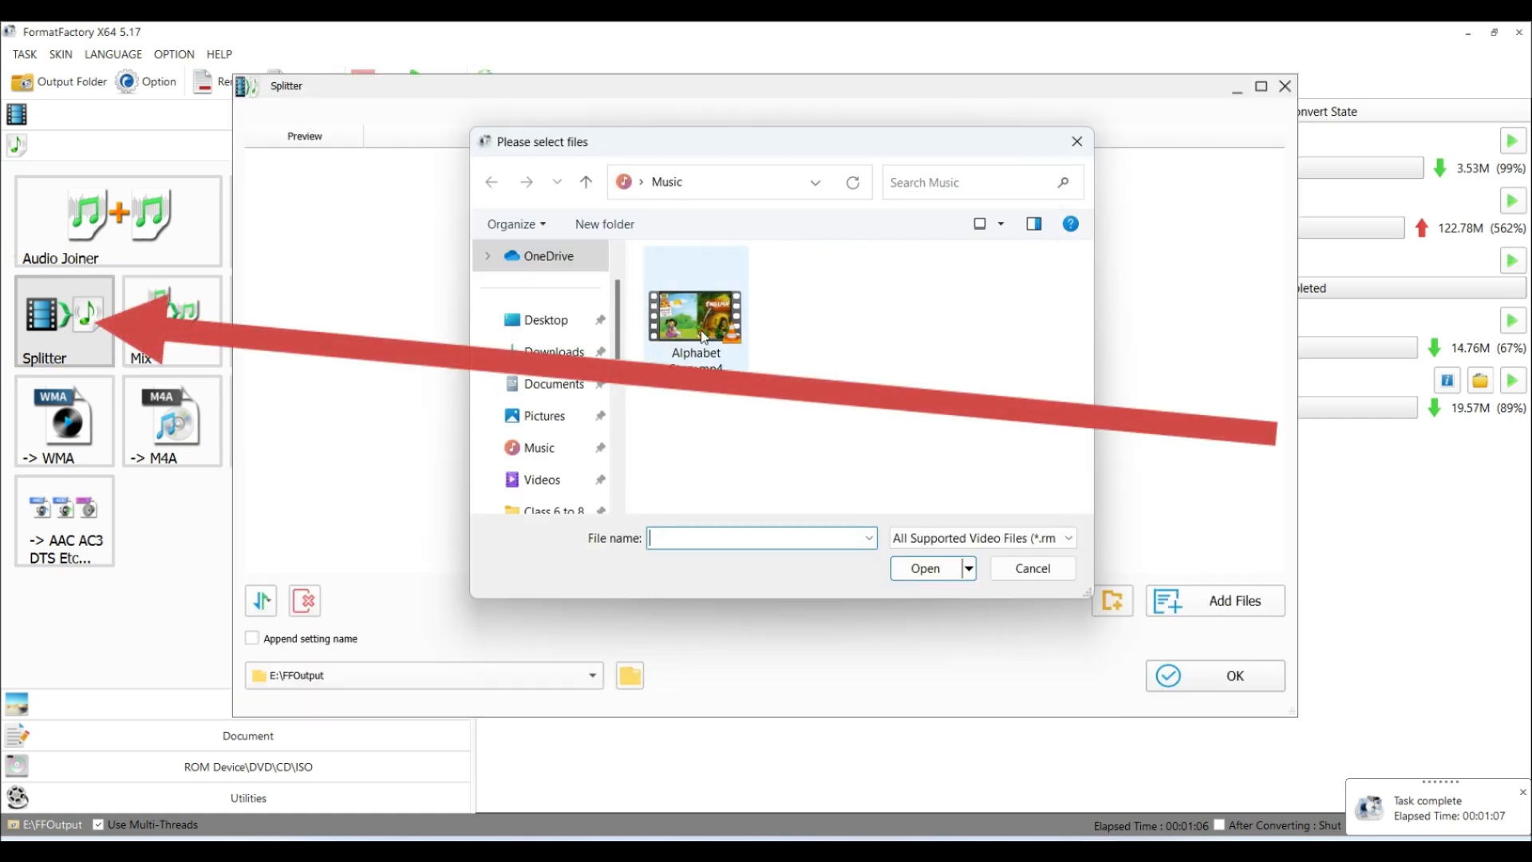
click(706, 339)
click(946, 571)
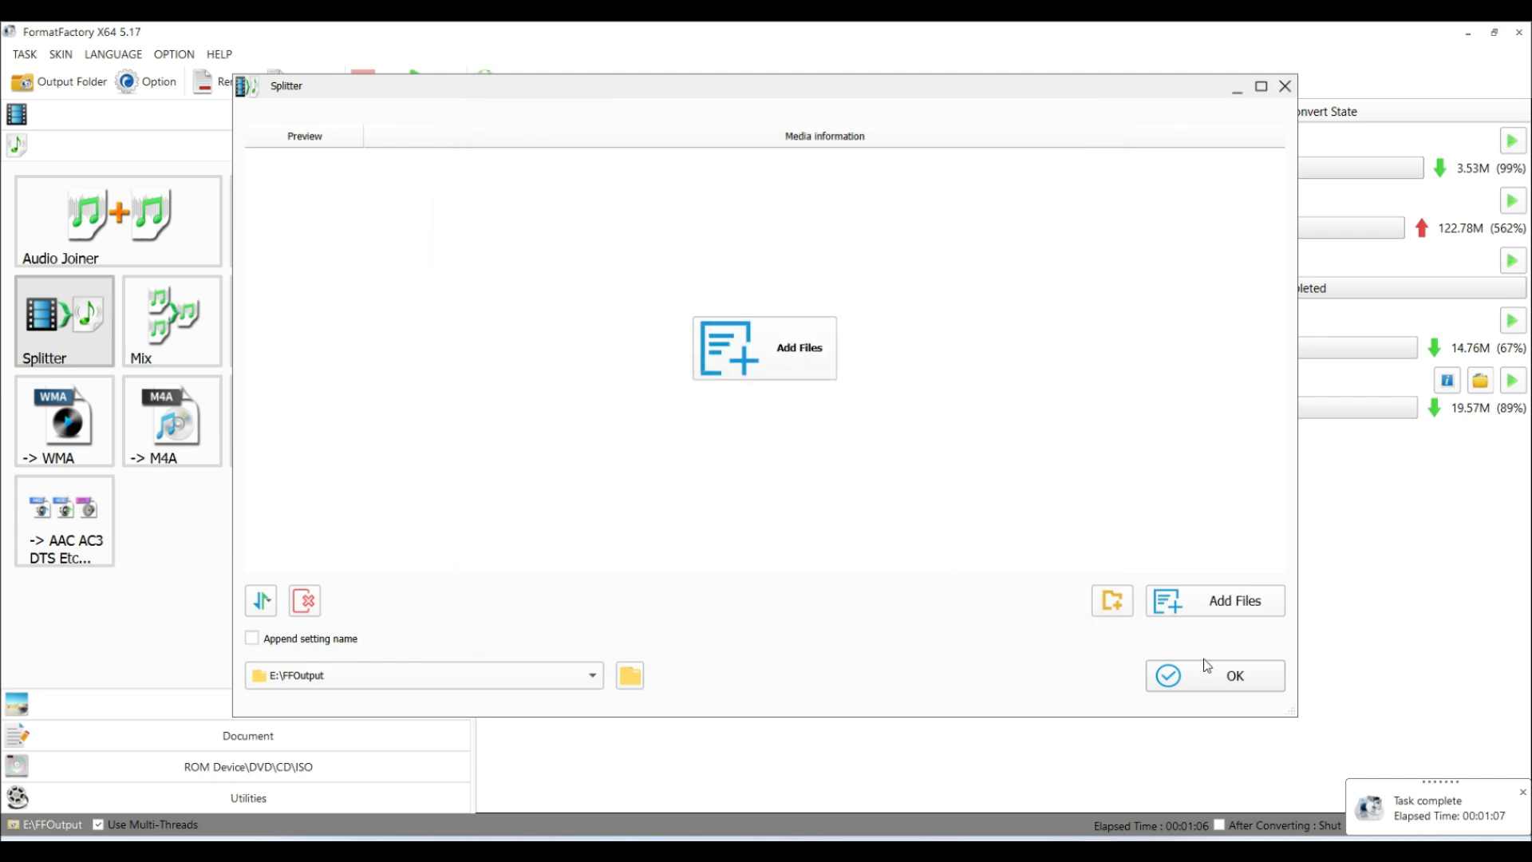
click(1226, 678)
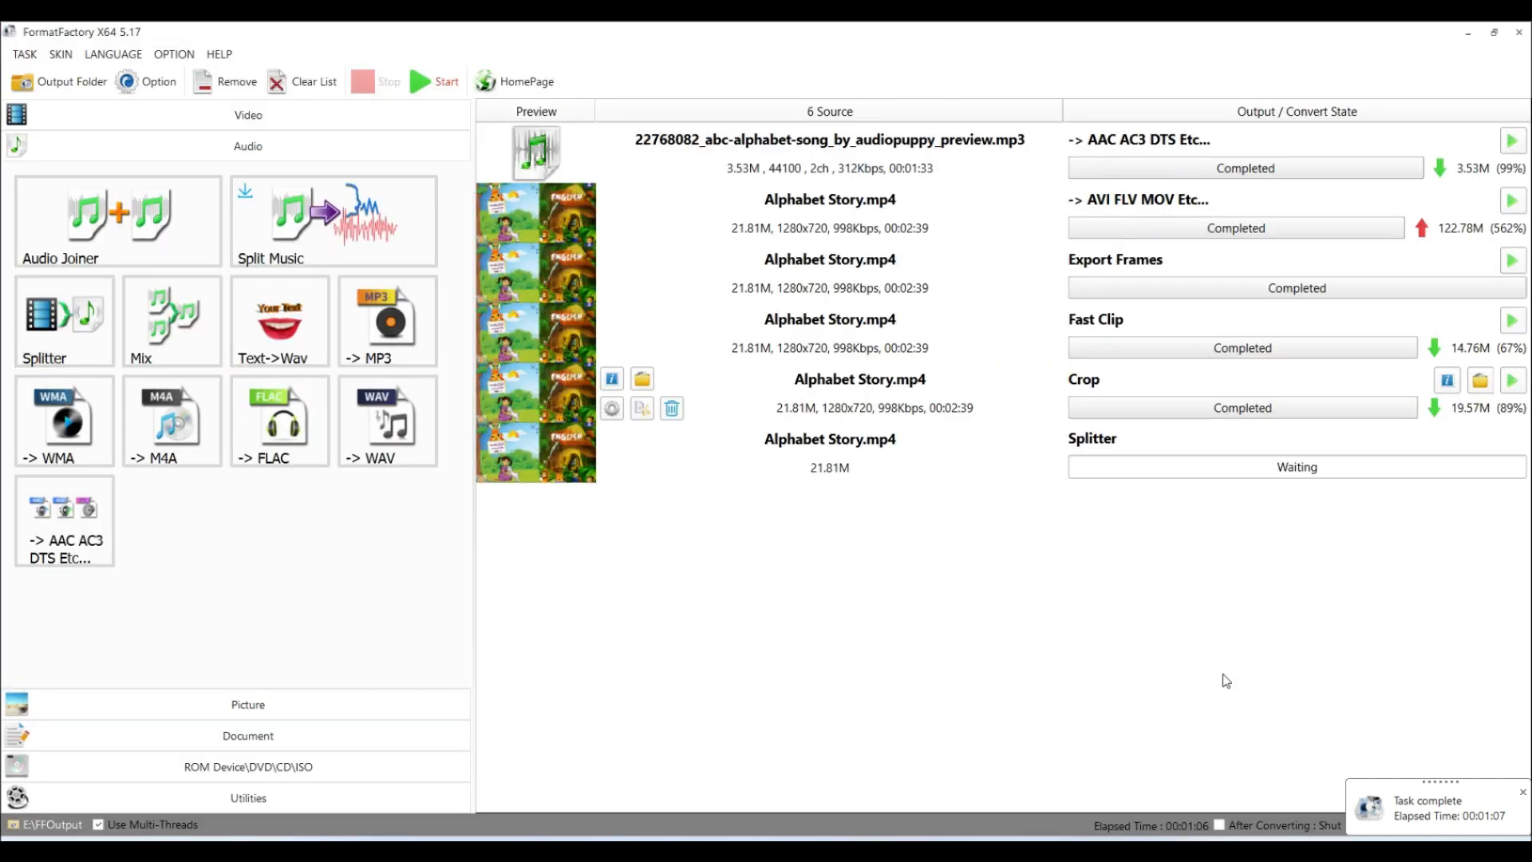
click(437, 81)
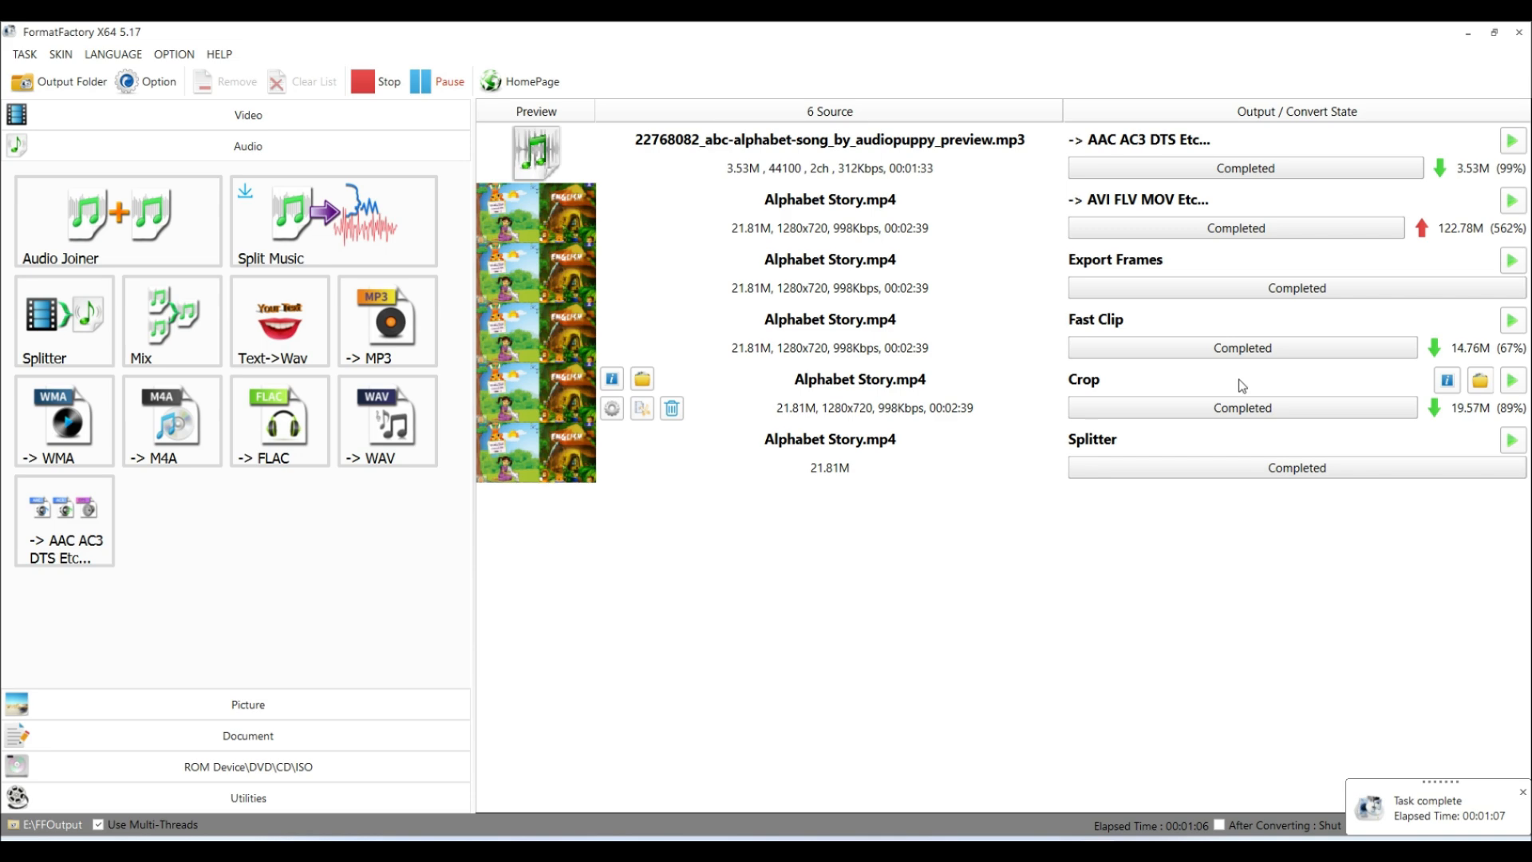
- Open the audio Splitter's output folder and play the extracted Alphabet Story.aac, setting VLC media player to always open .aac files
click(1480, 440)
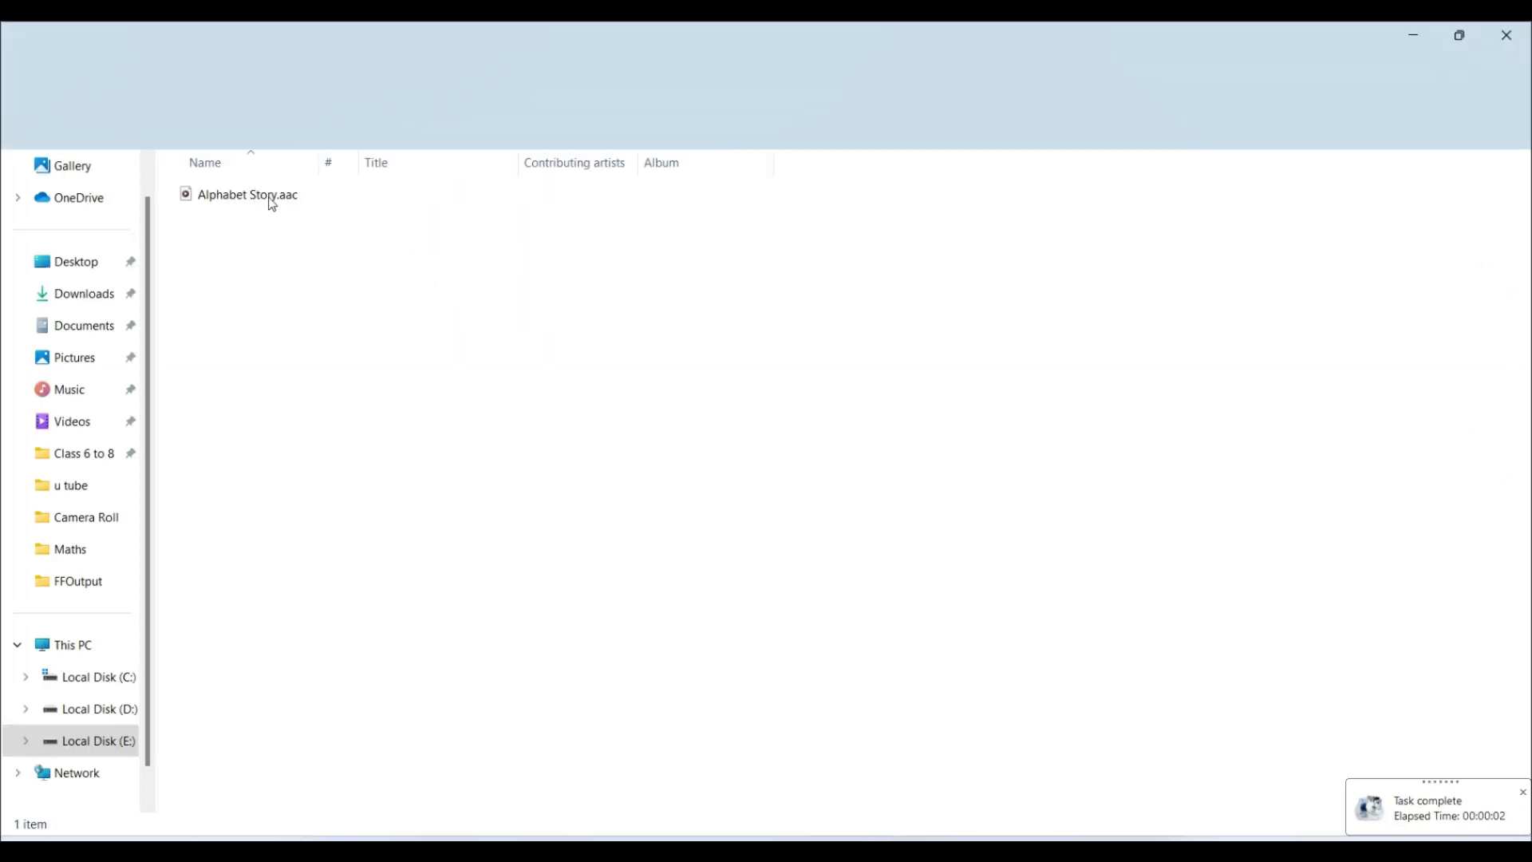
click(272, 199)
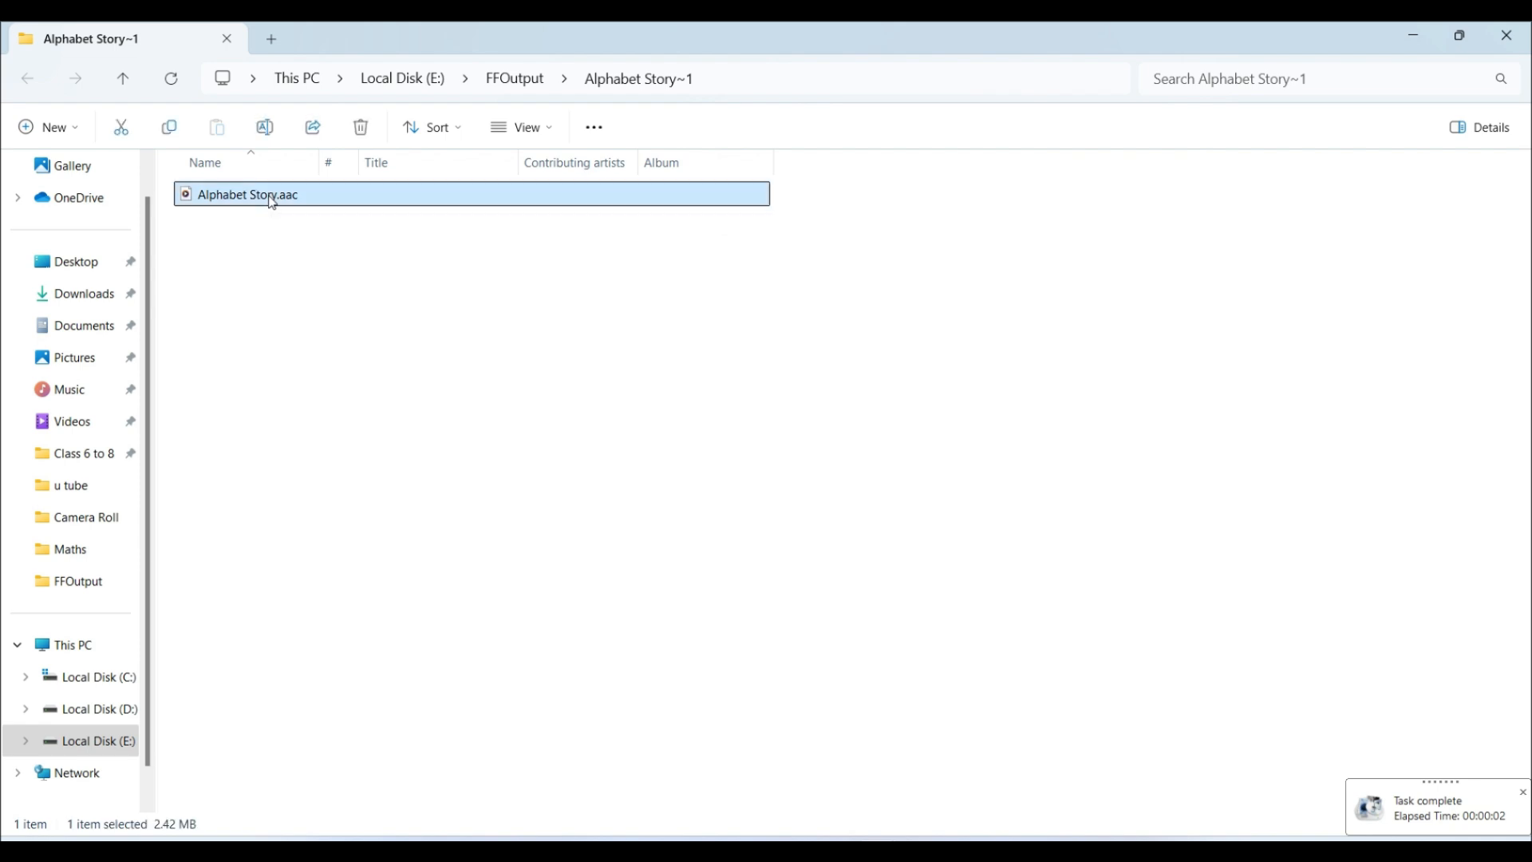
double_click(272, 199)
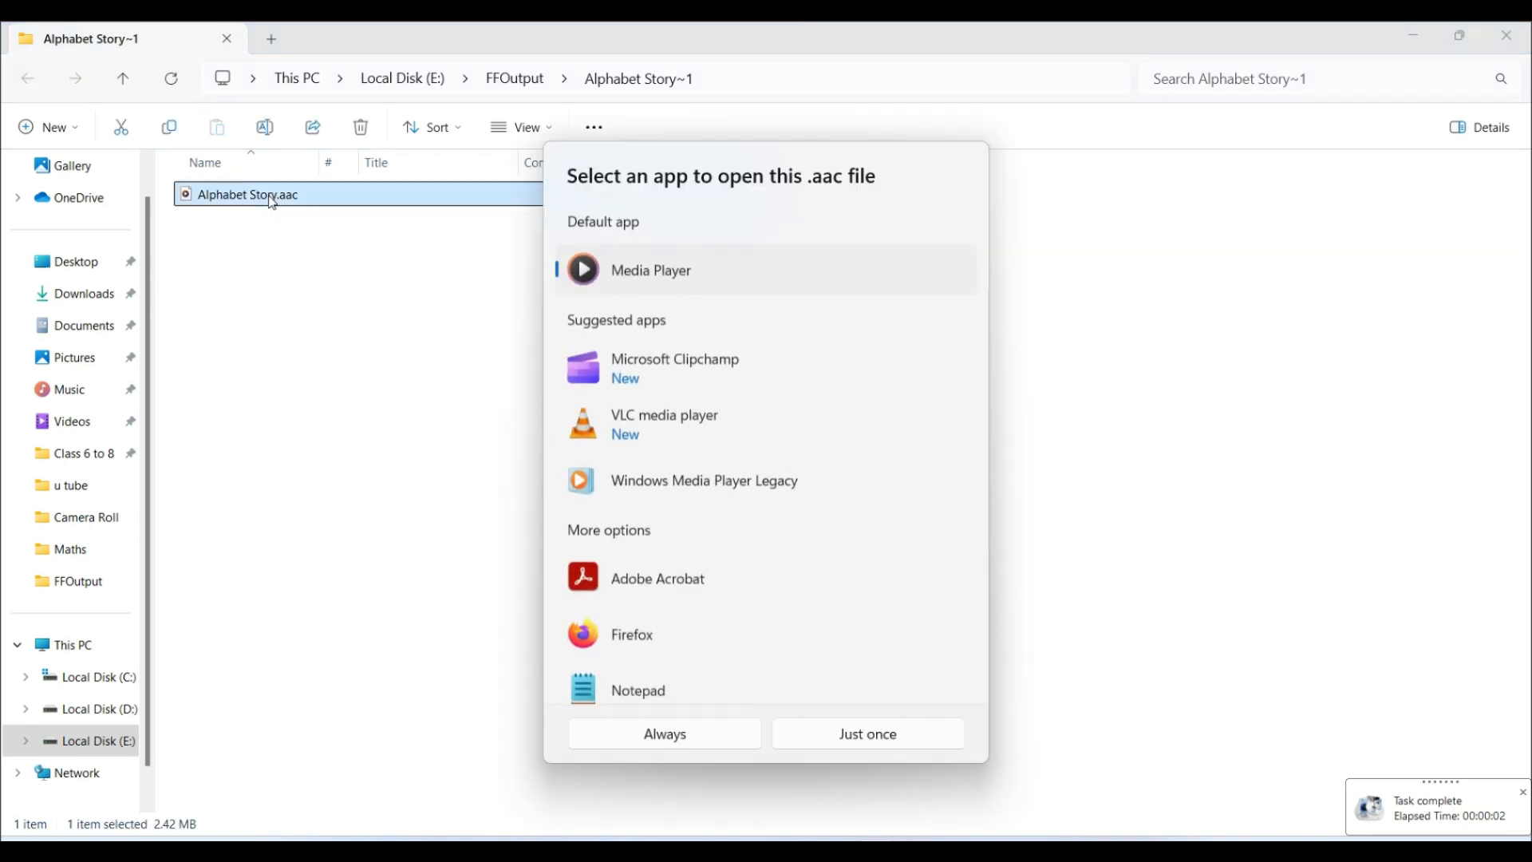
click(643, 431)
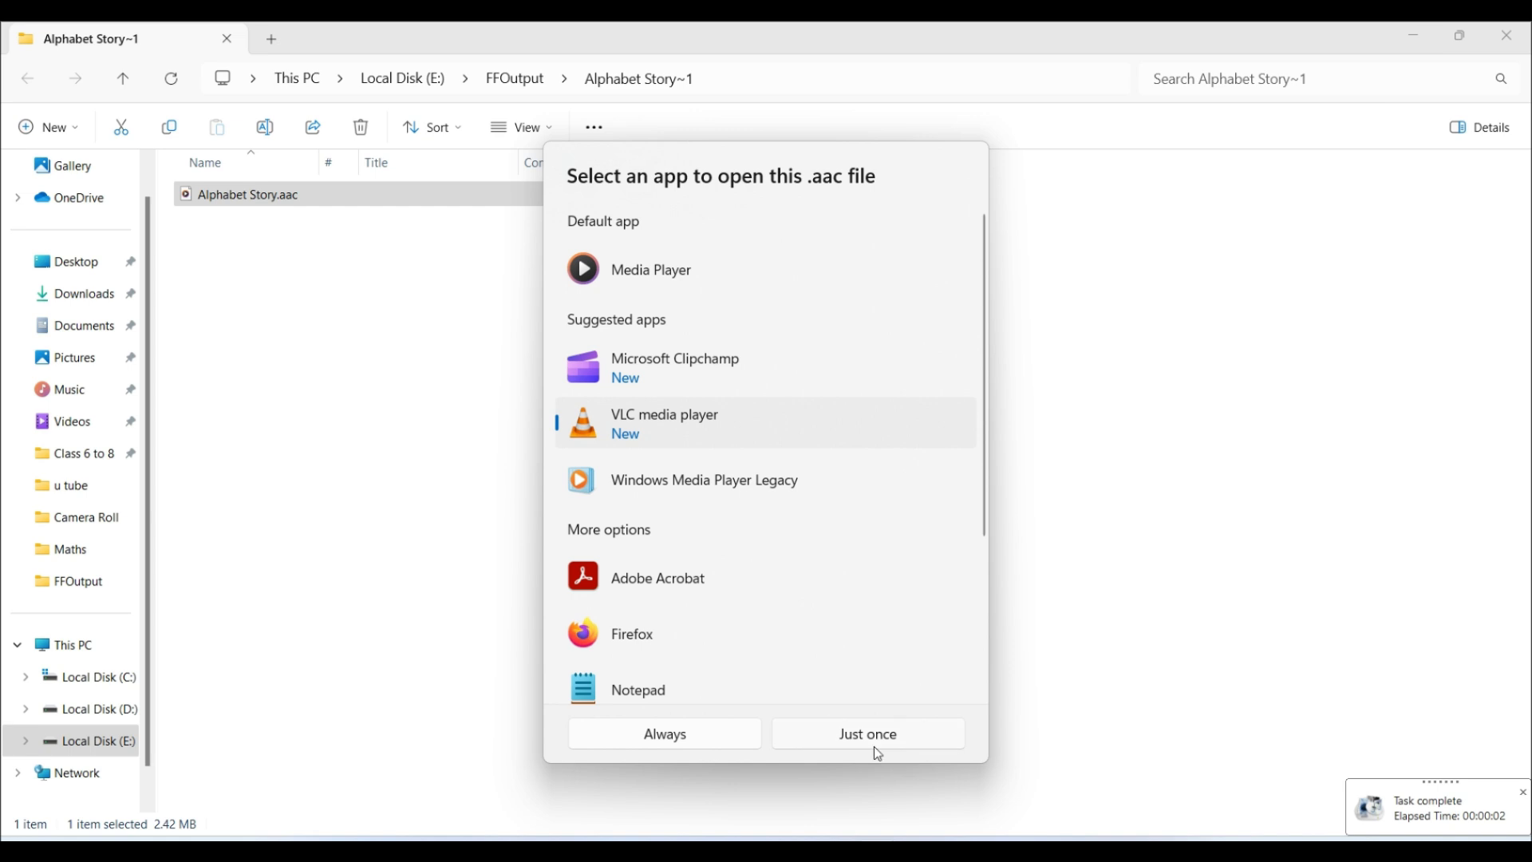
click(714, 727)
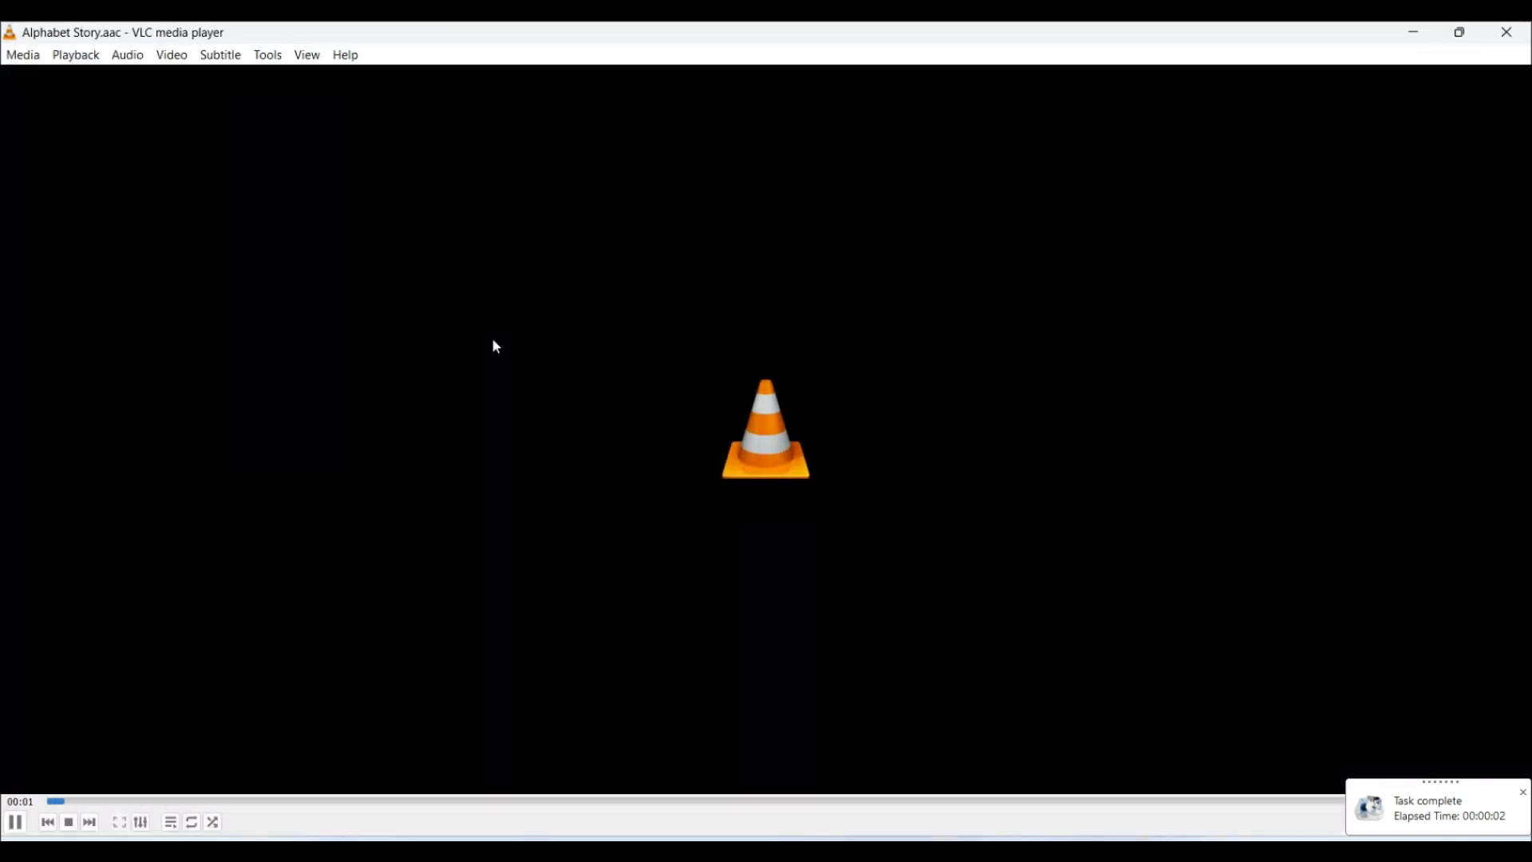
click(1510, 35)
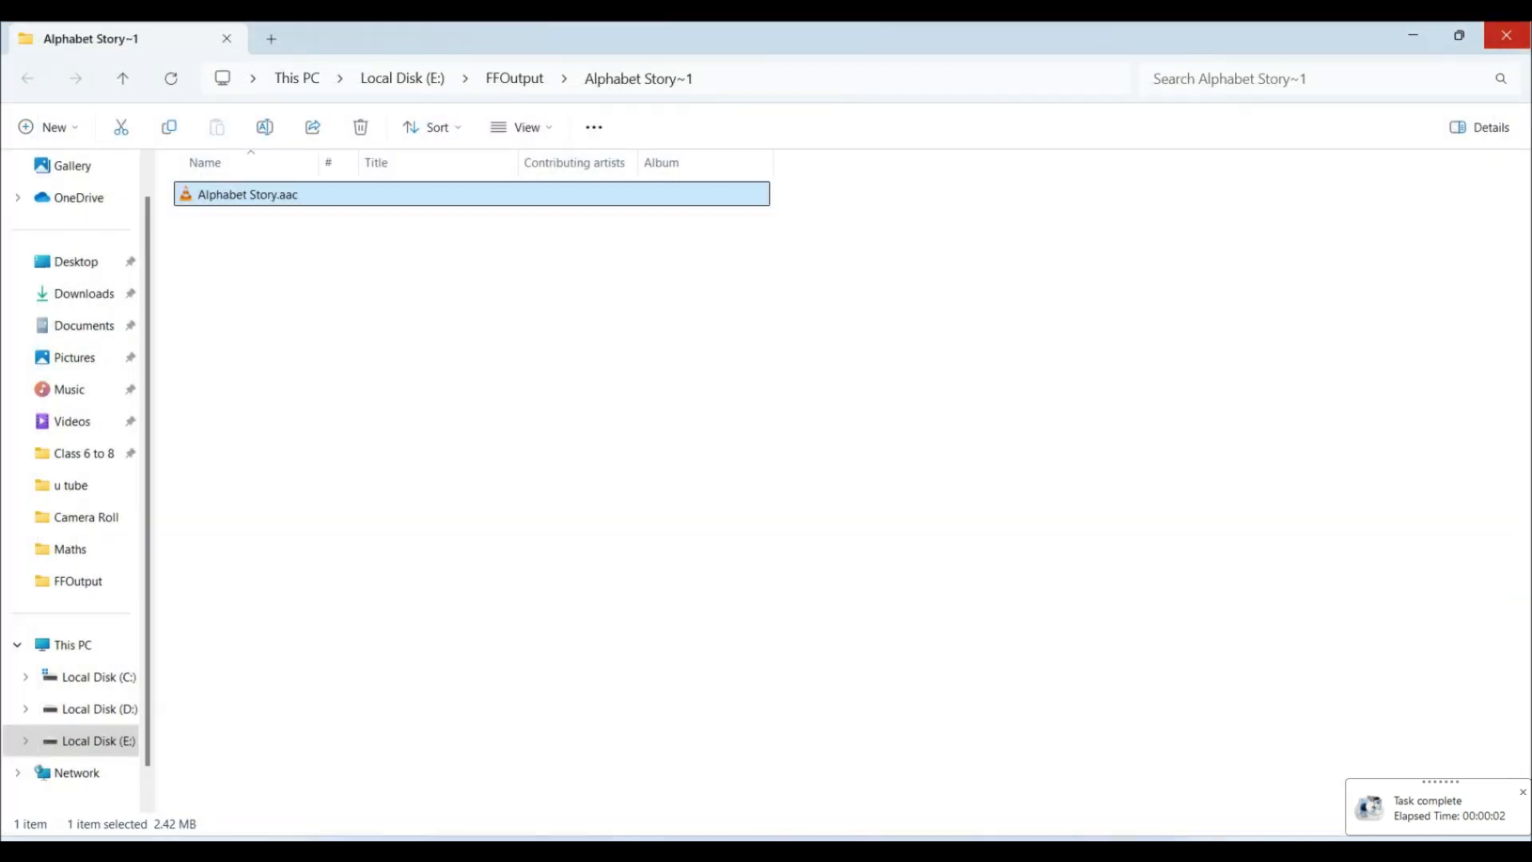
mouse_move(1097, 855)
click(1106, 779)
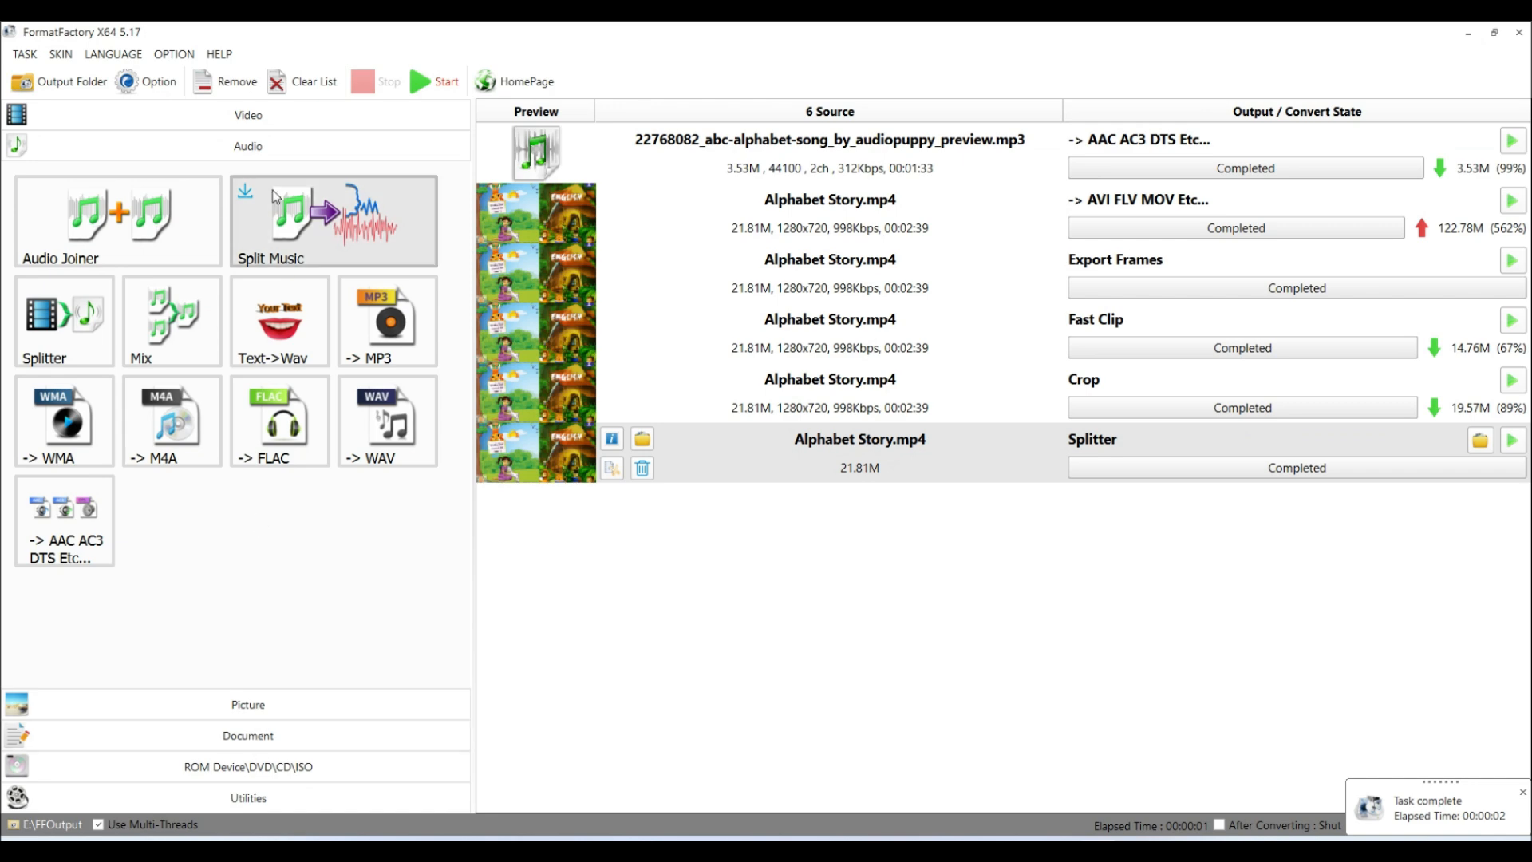
- Split Alphabet Story.mp4 from the Music folder into separate audio and video with the video Splitter, saving to E:\FFOutput
click(270, 118)
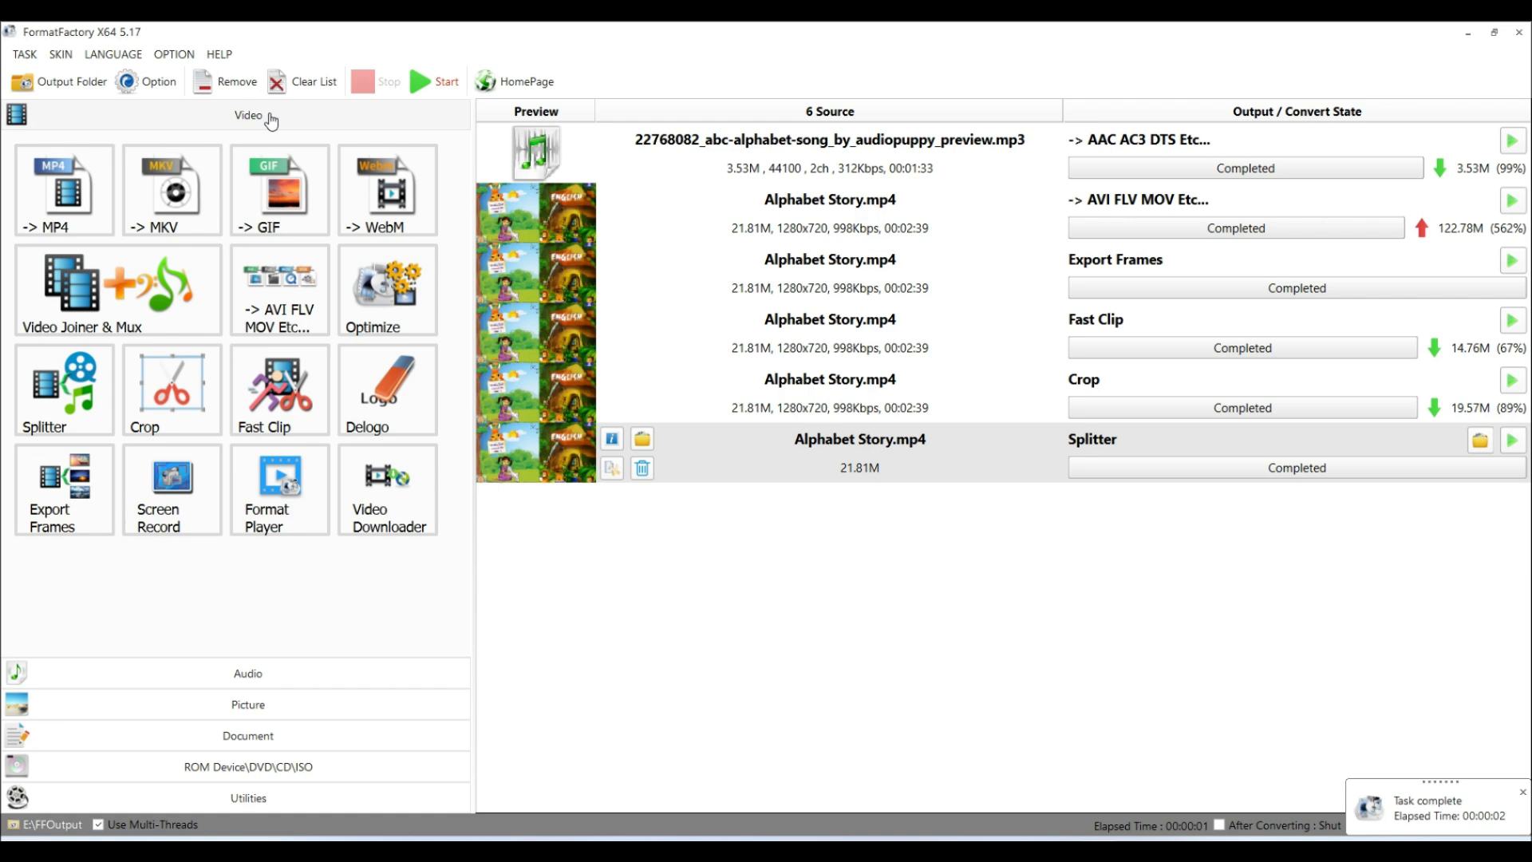
click(72, 412)
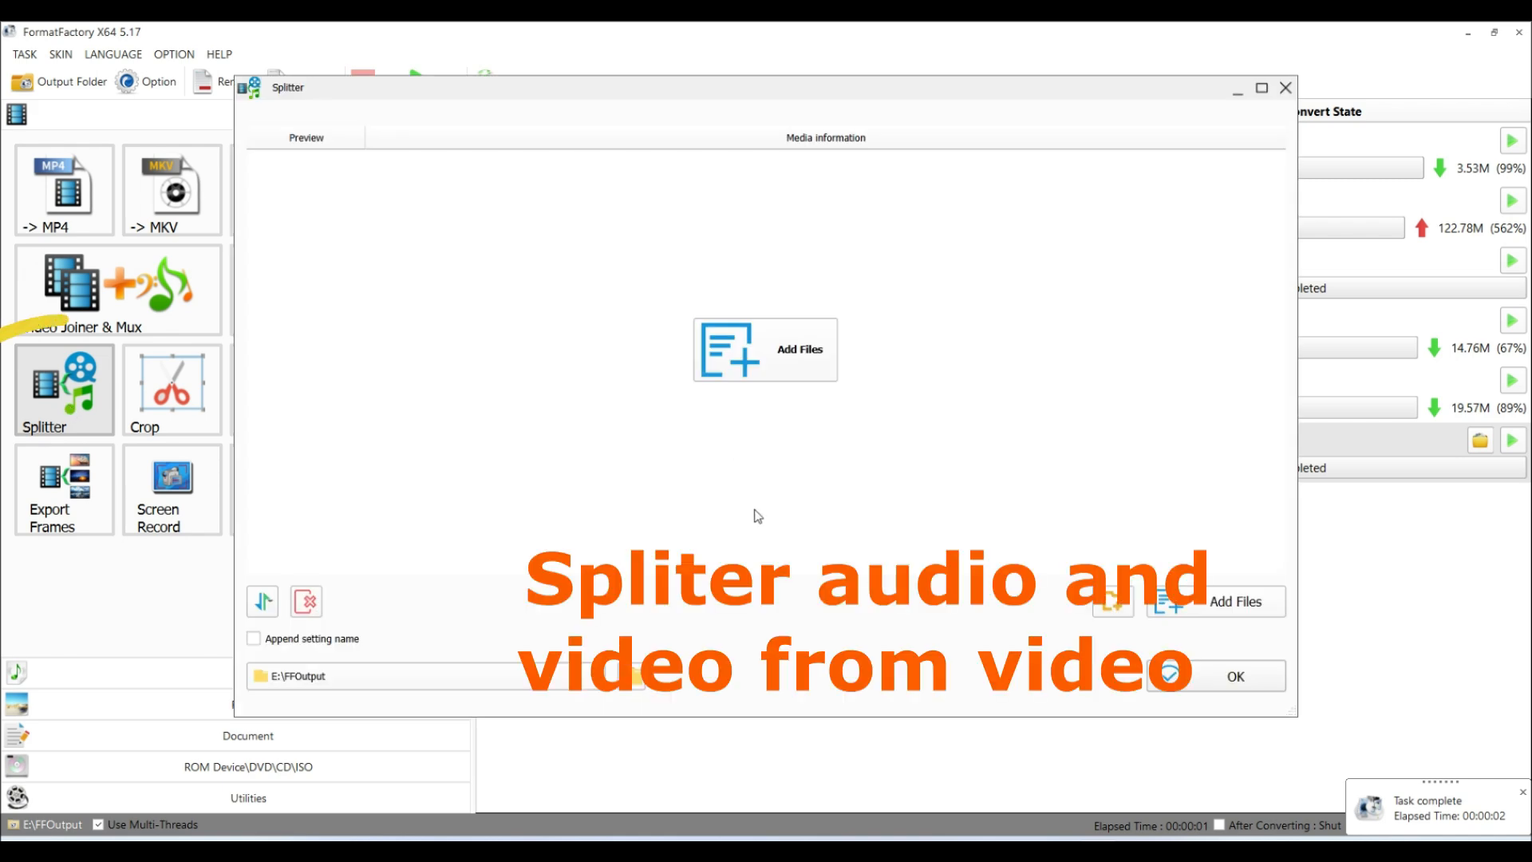
click(1230, 603)
click(686, 317)
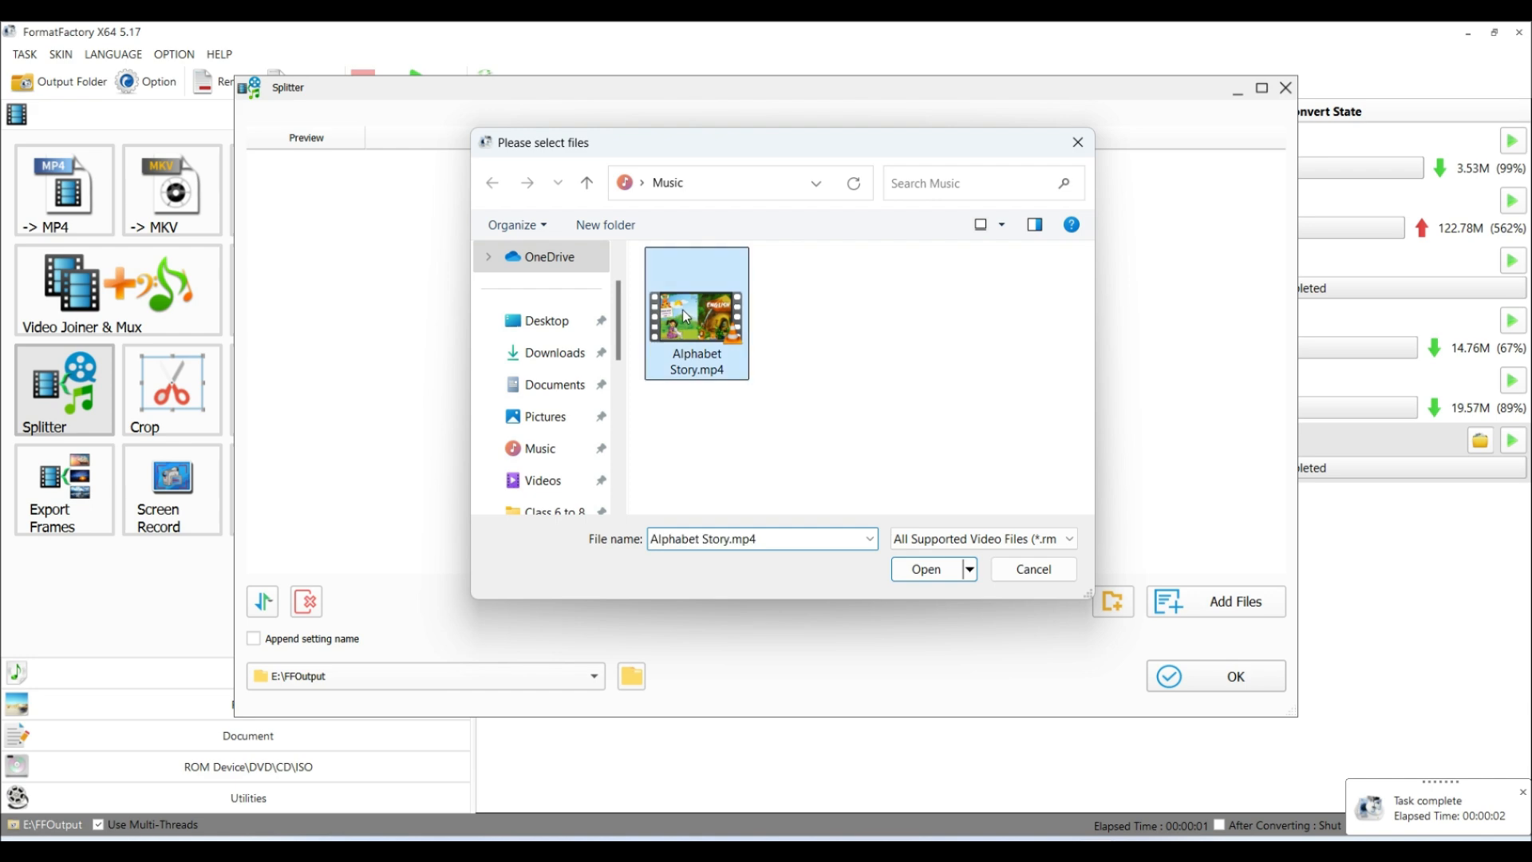
click(925, 568)
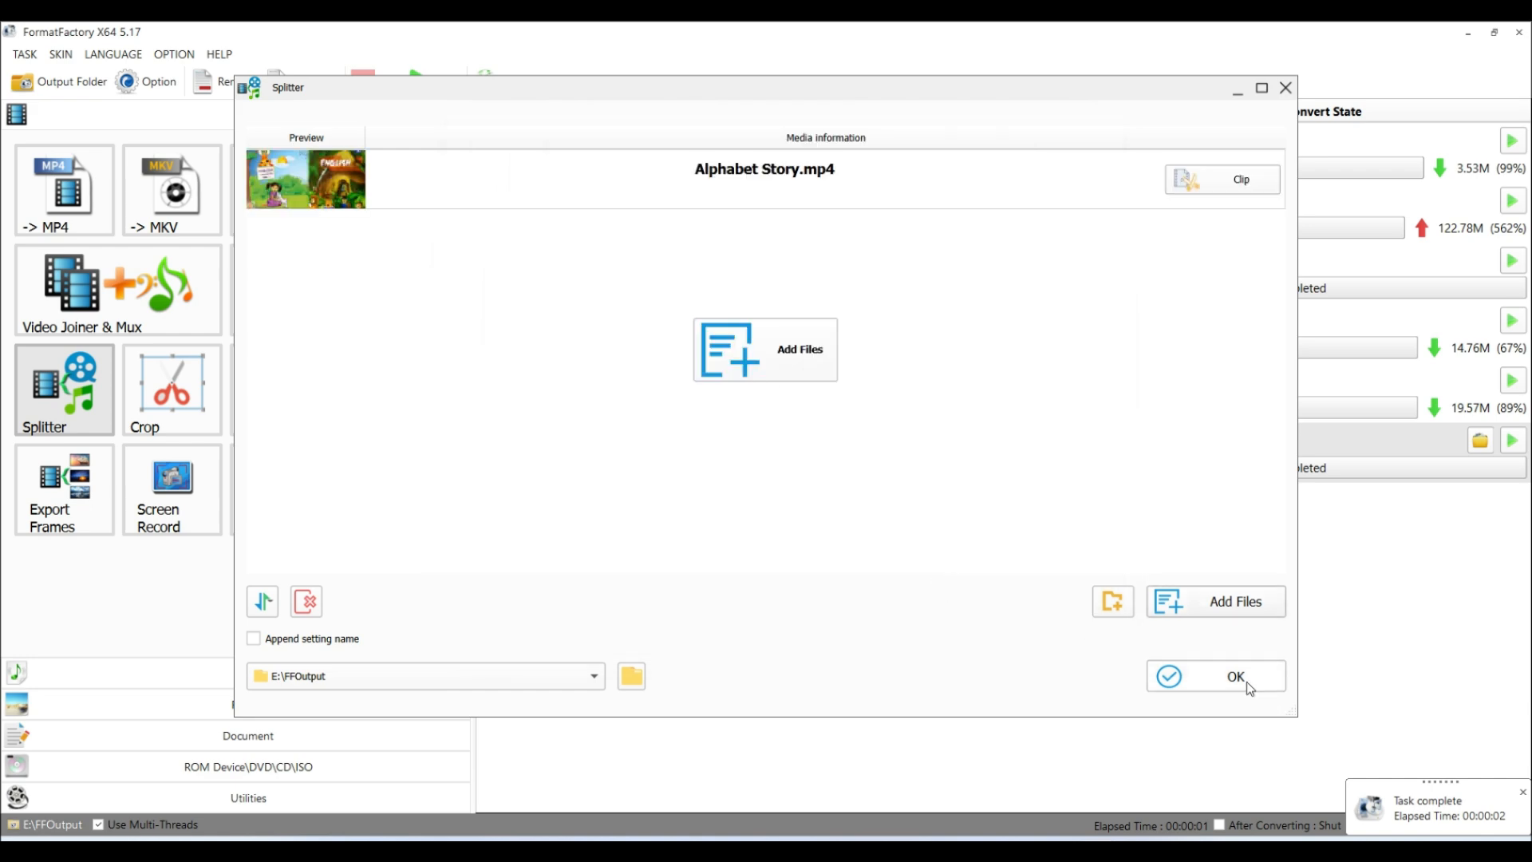
click(1246, 681)
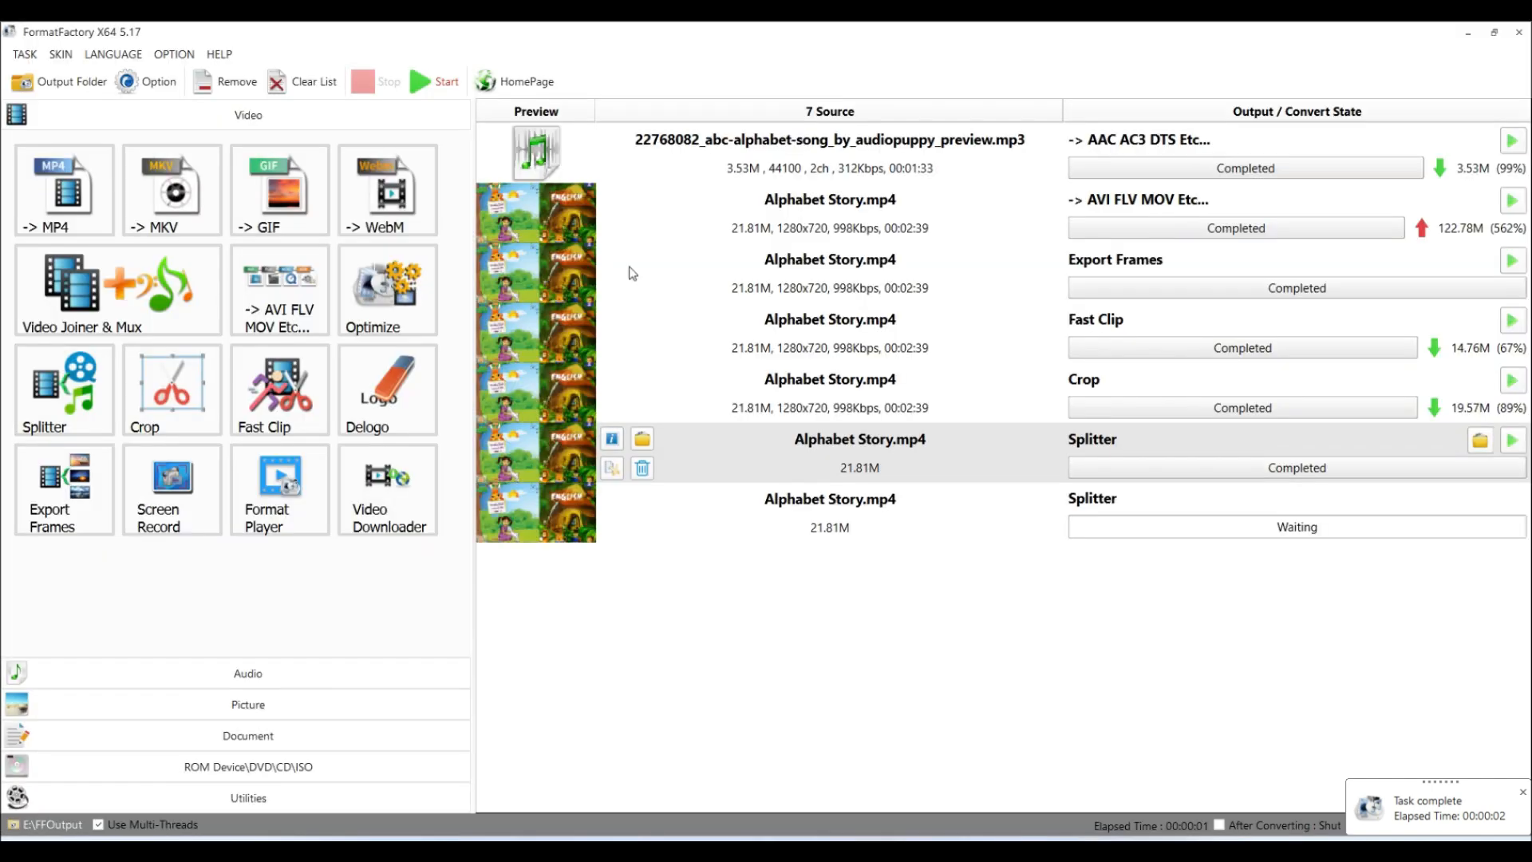
click(441, 81)
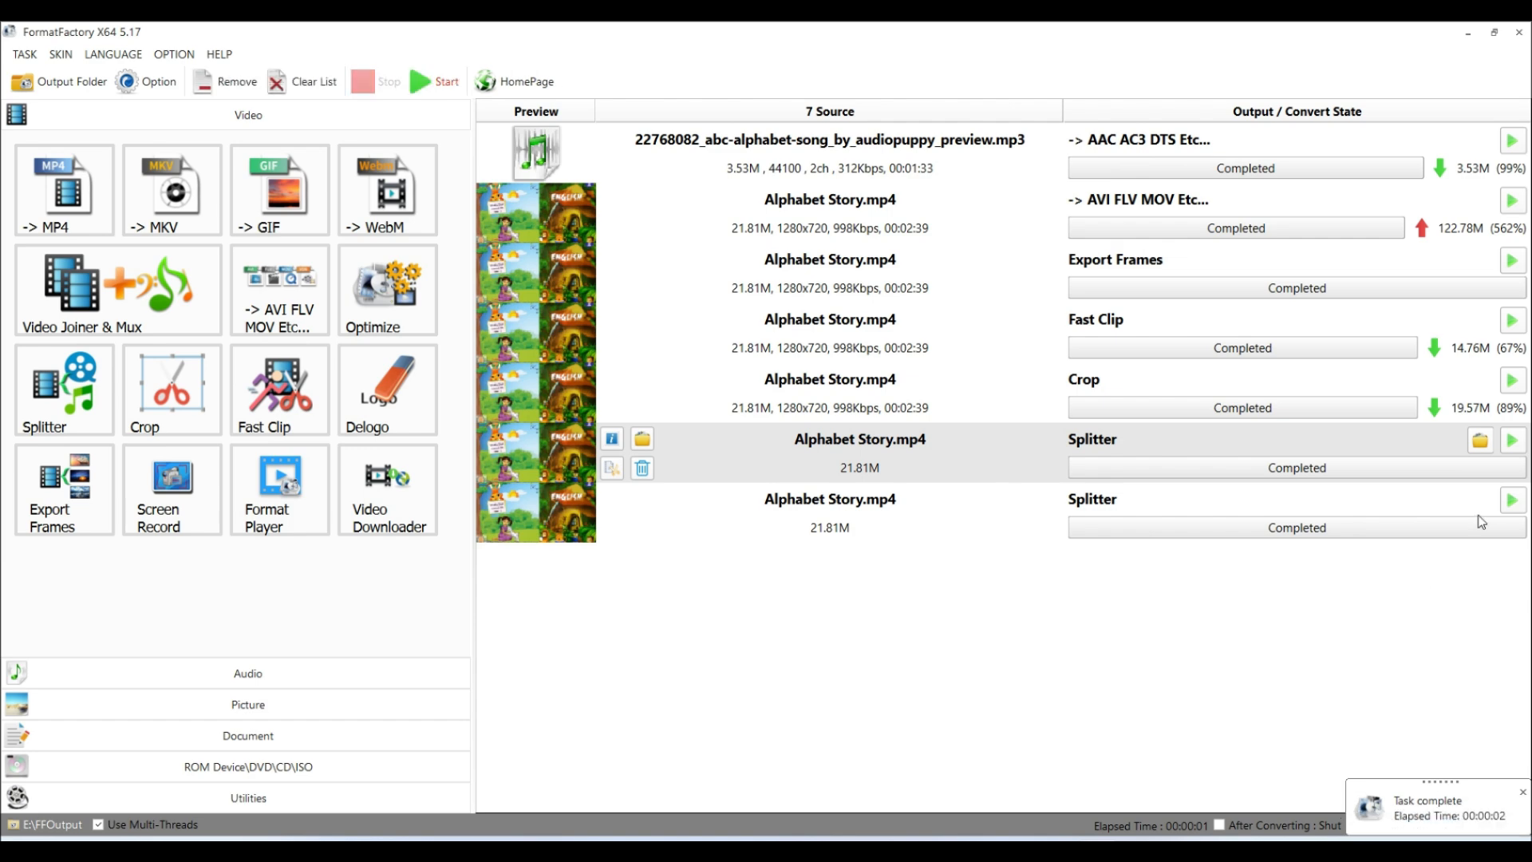
- Open the video Splitter's output folder and play the separated Alphabet Story.aac to check the audio
mouse_move(1480, 520)
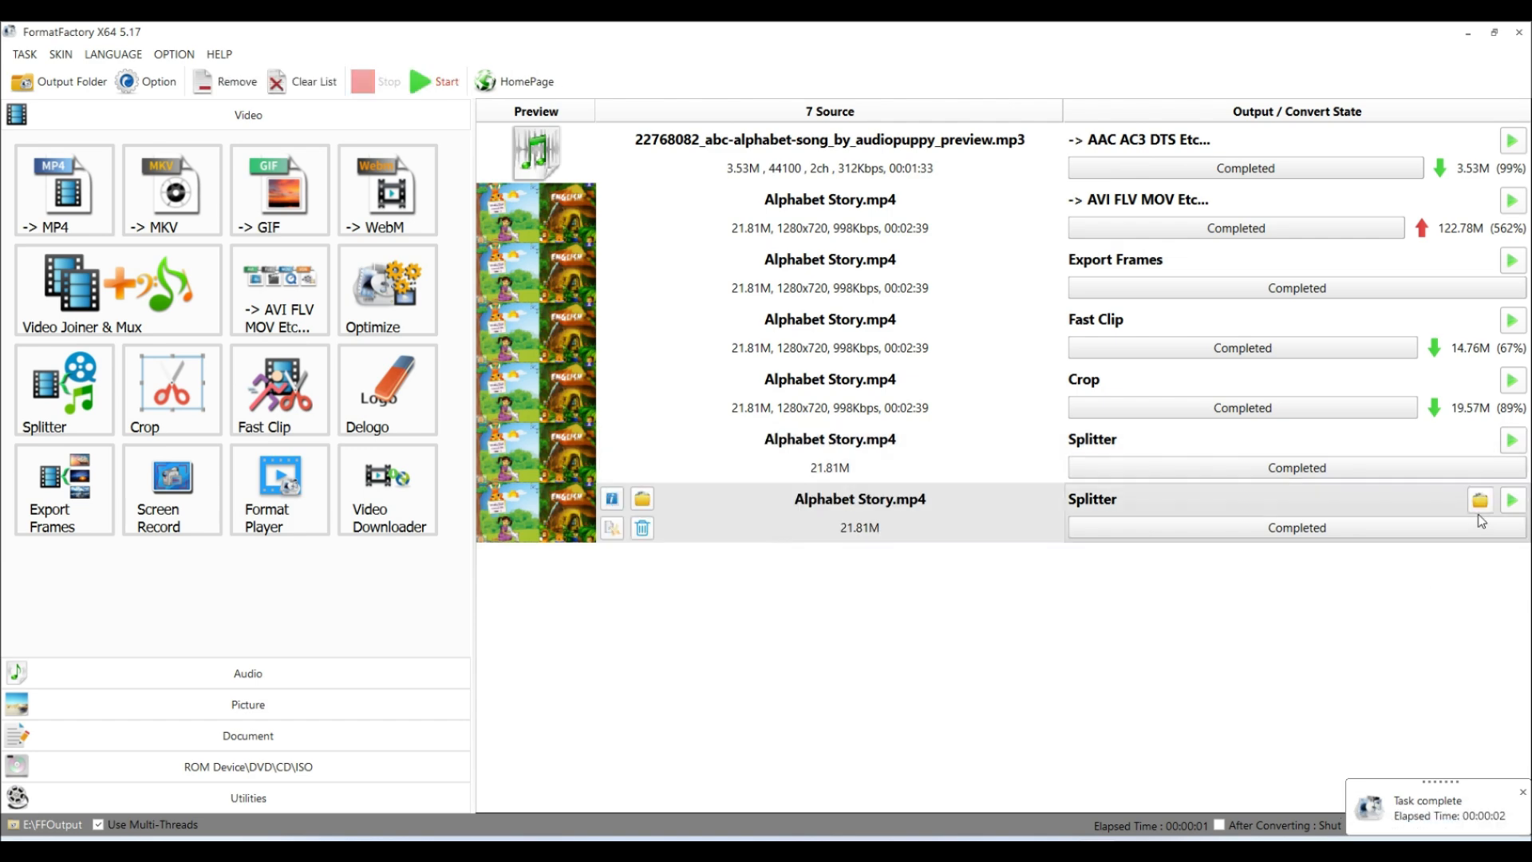
click(1480, 504)
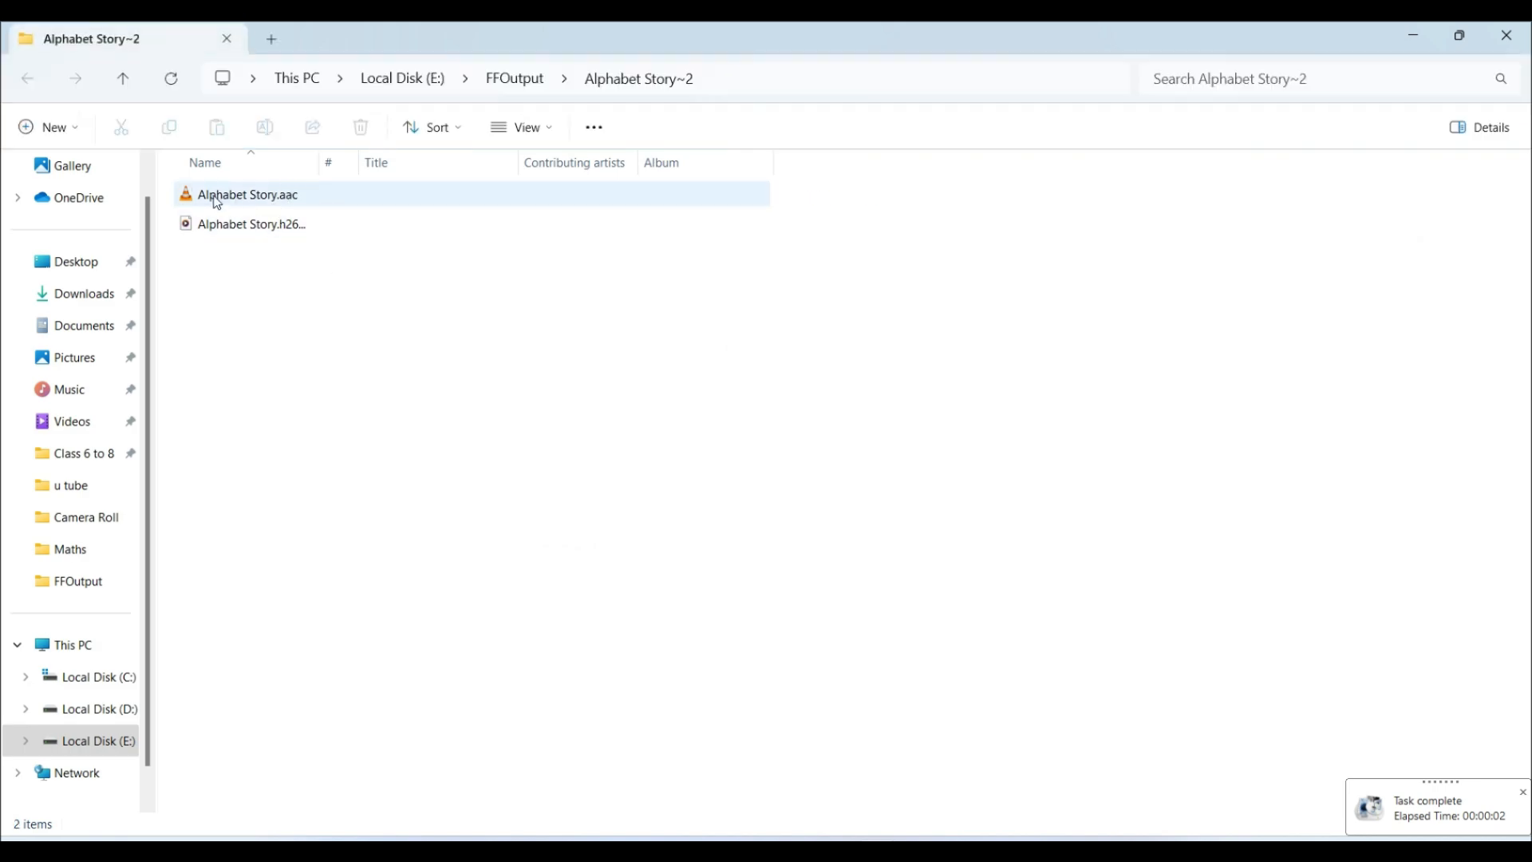
double_click(219, 203)
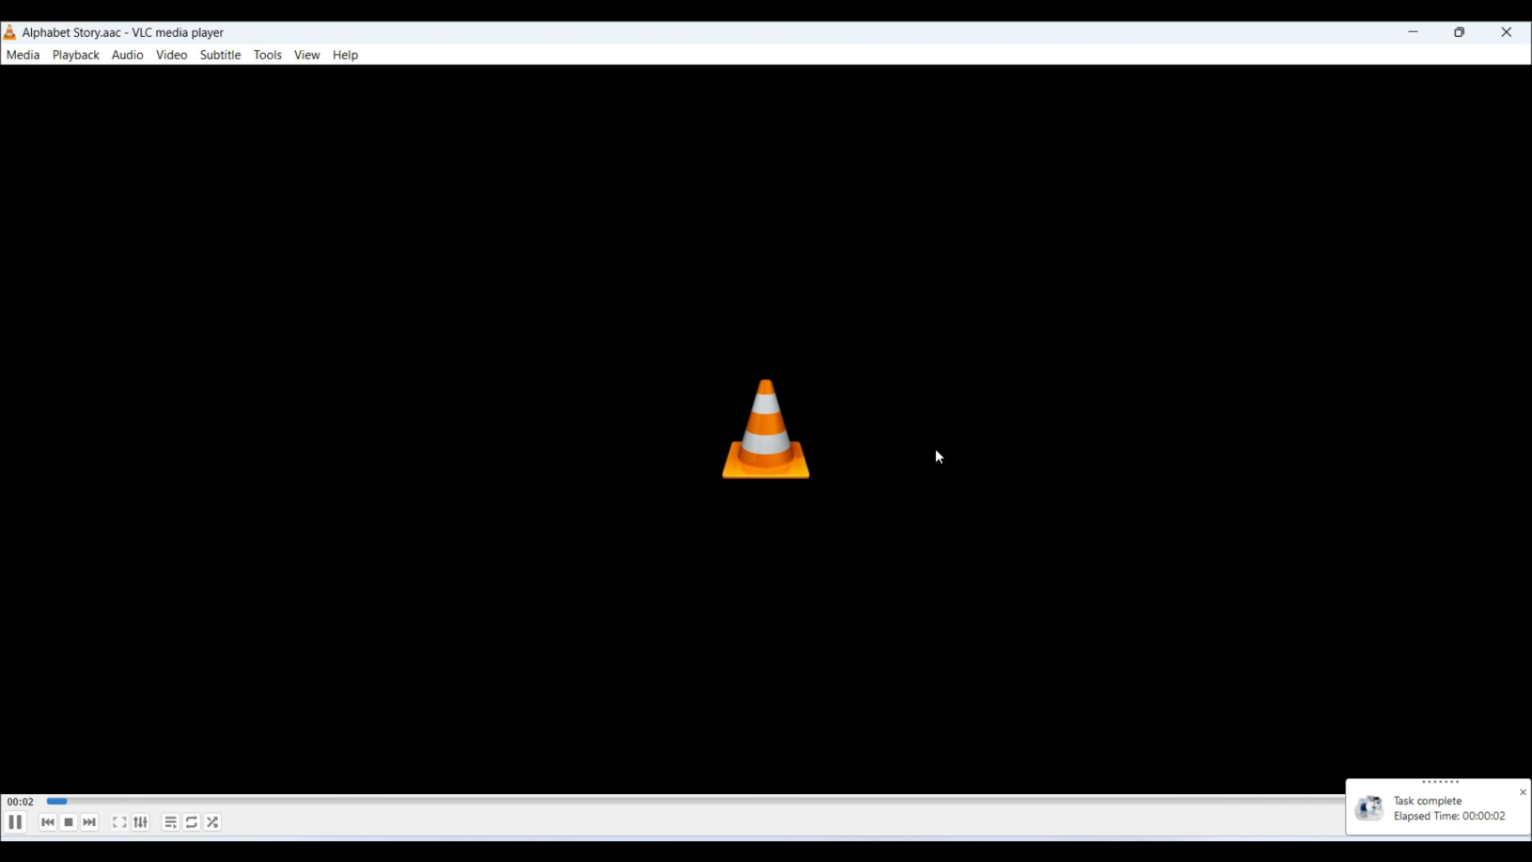
click(1507, 33)
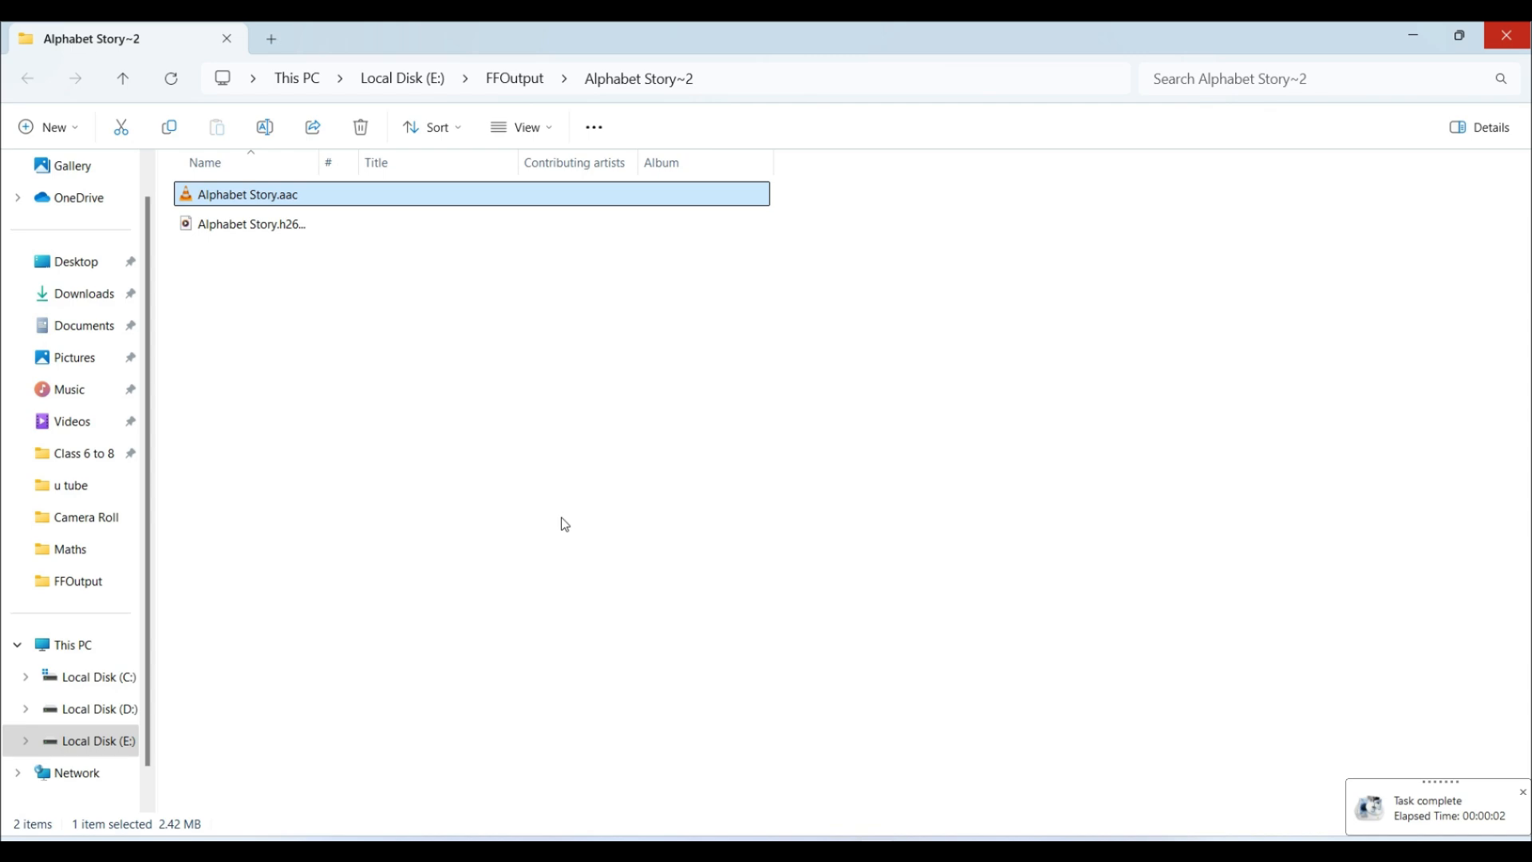
- Play the separated Alphabet Story.h264.m4v, skipping through a few points, and close the output folder
click(263, 233)
double_click(263, 231)
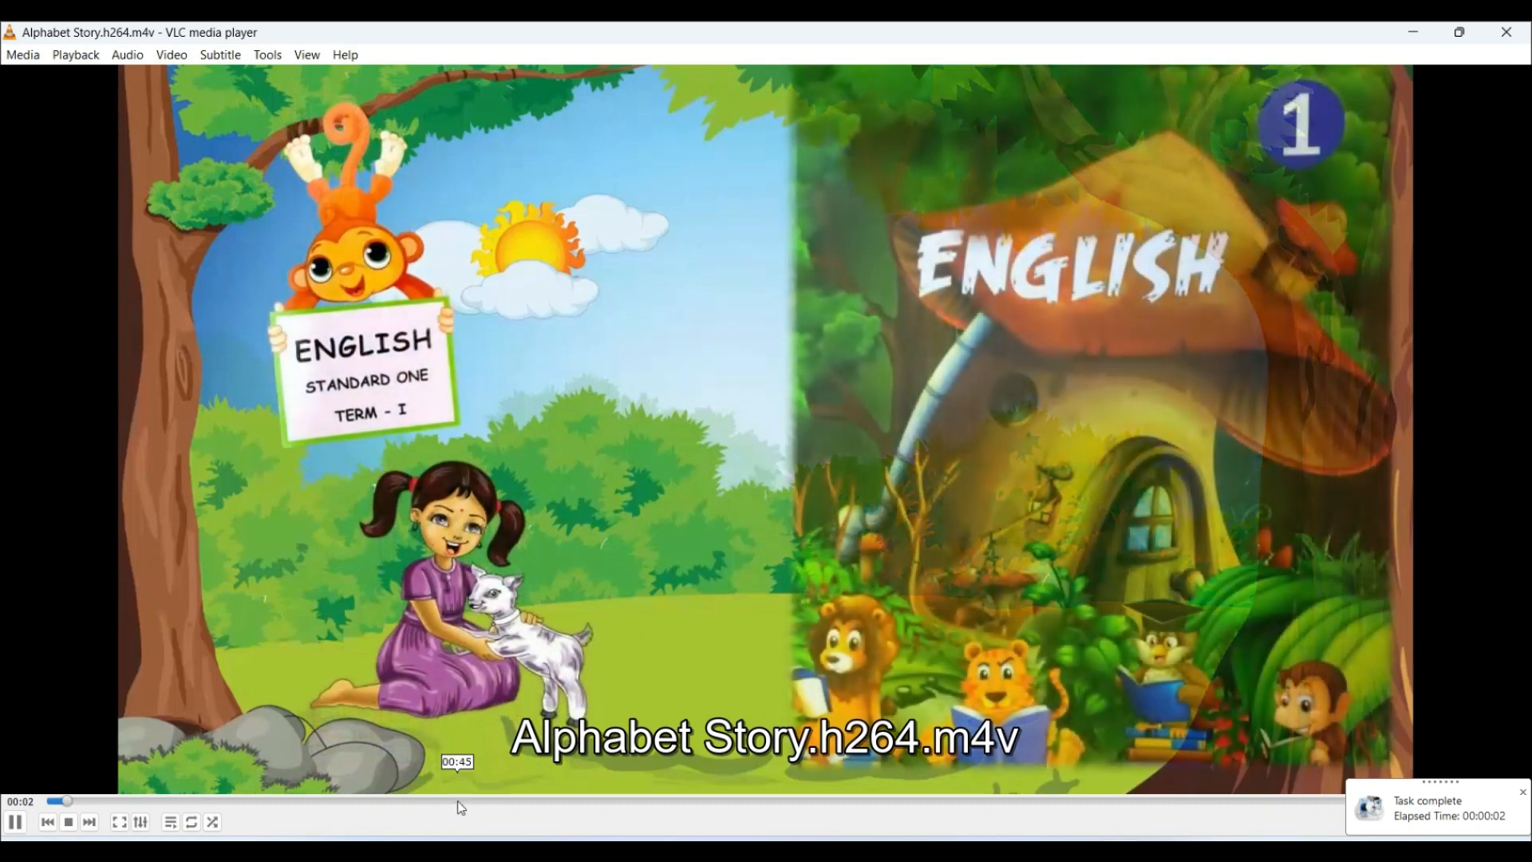
click(460, 801)
click(782, 801)
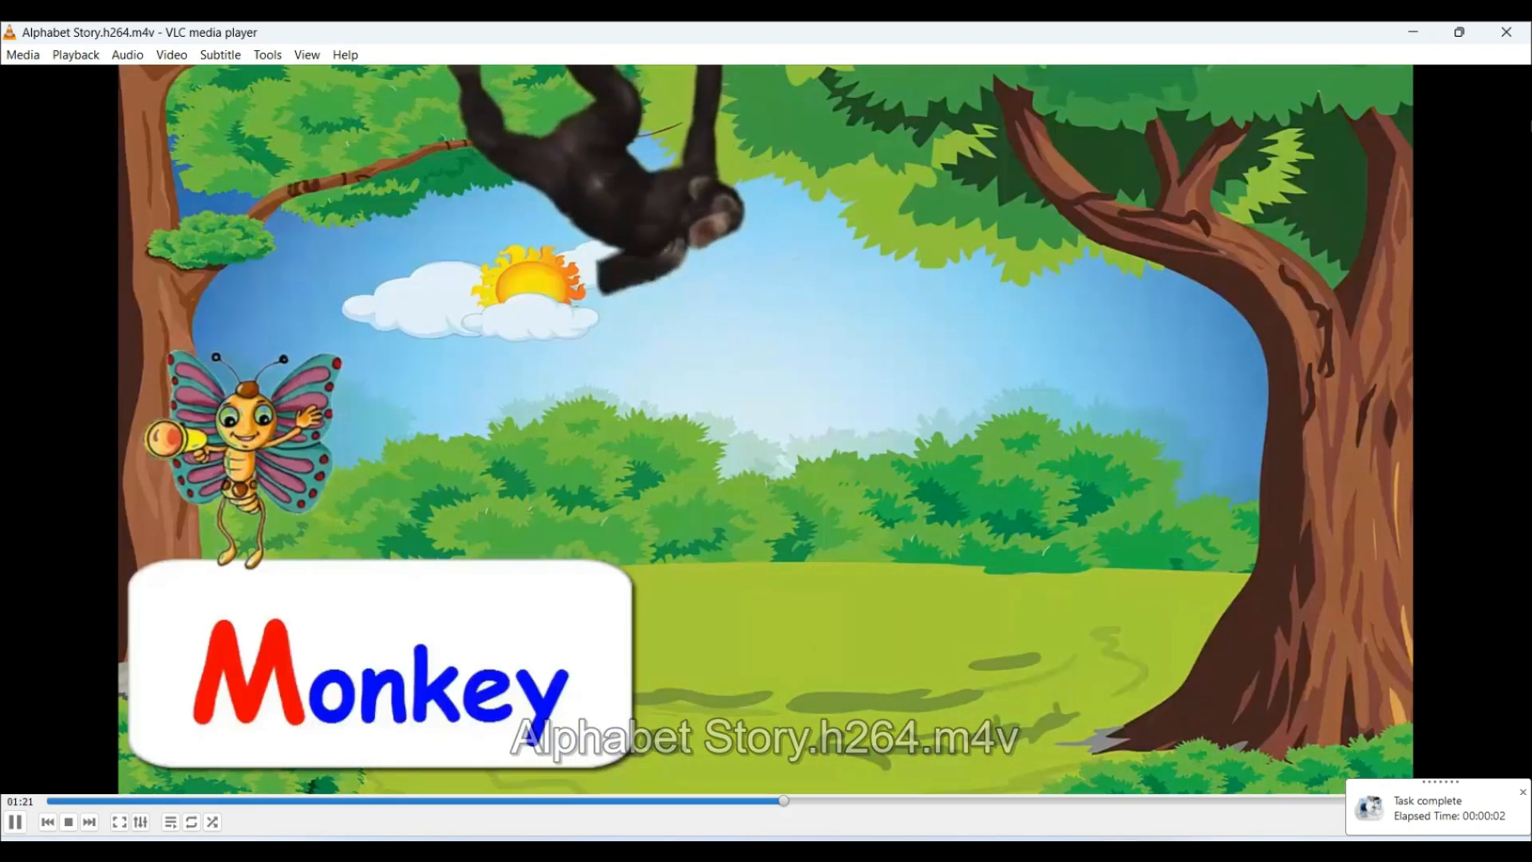
click(1513, 25)
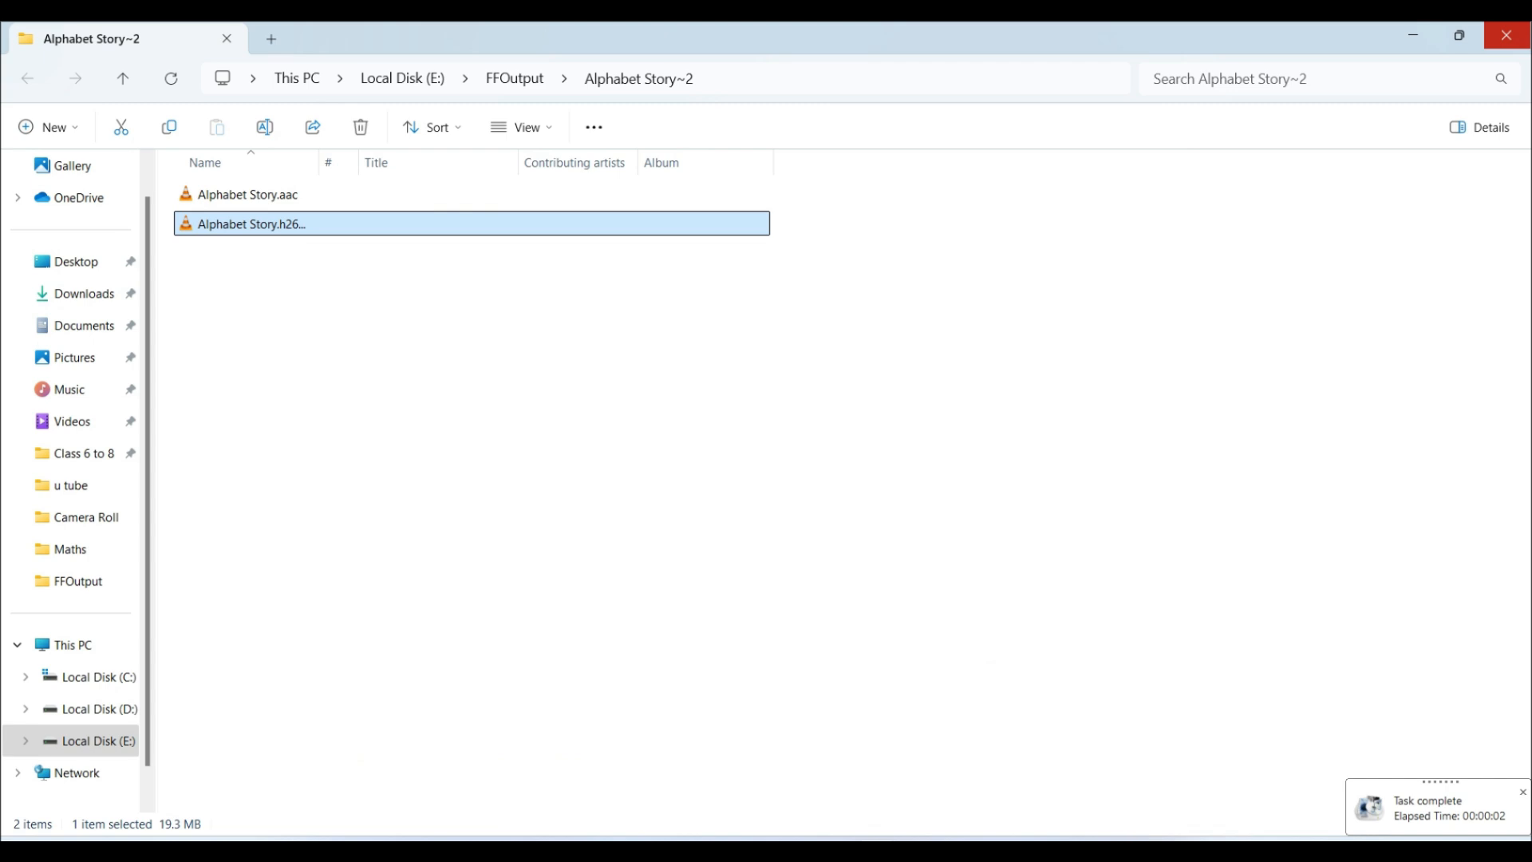
click(1507, 35)
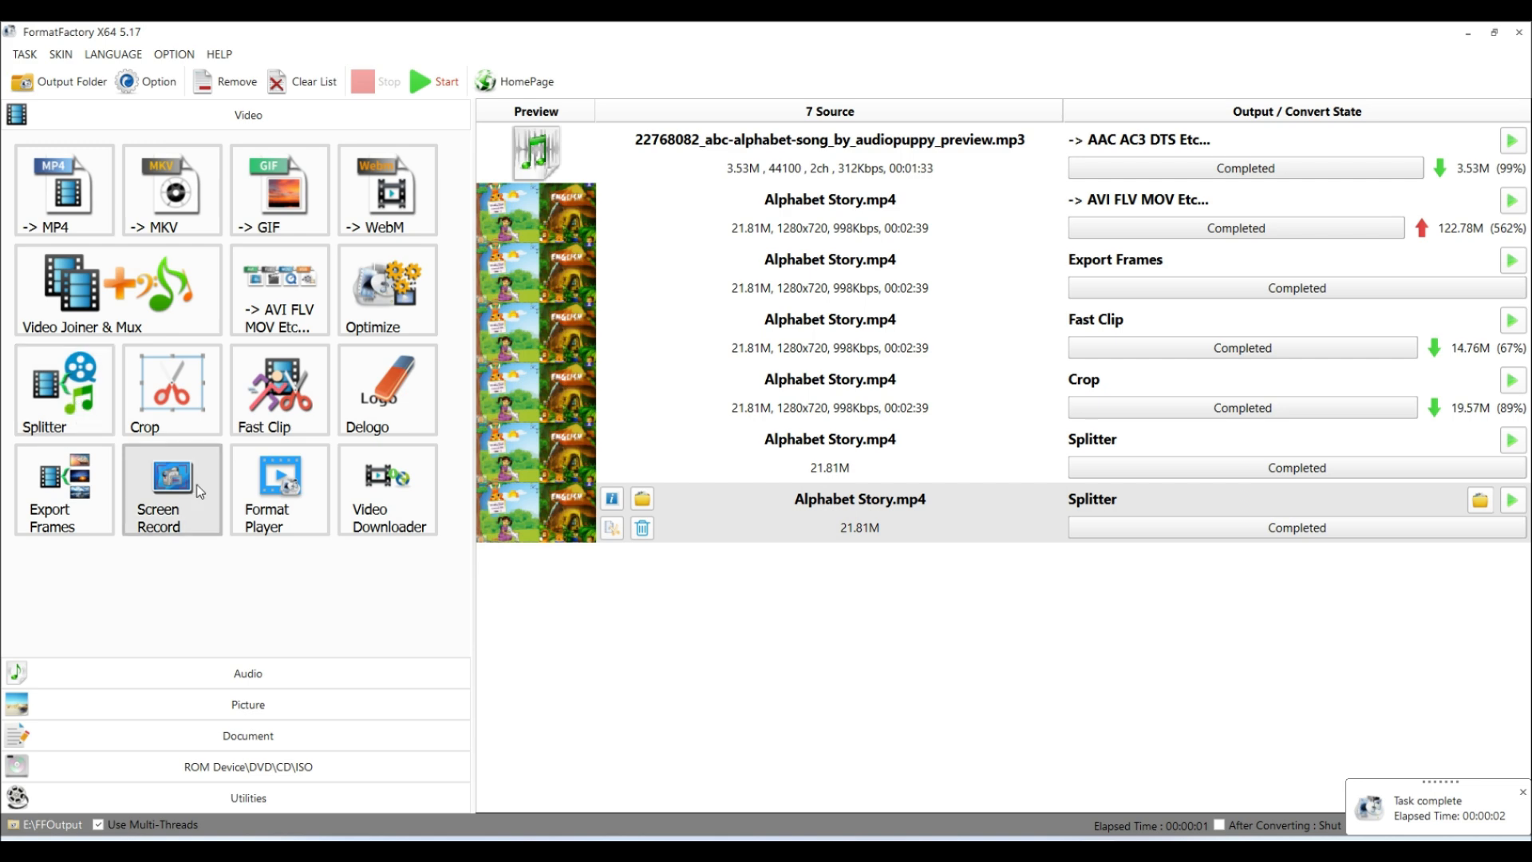
- Open Video Joiner & Mux and add Alphabet Story.h264.m4v from the Alphabet Story~2 folder in FFOutput as the video
click(249, 673)
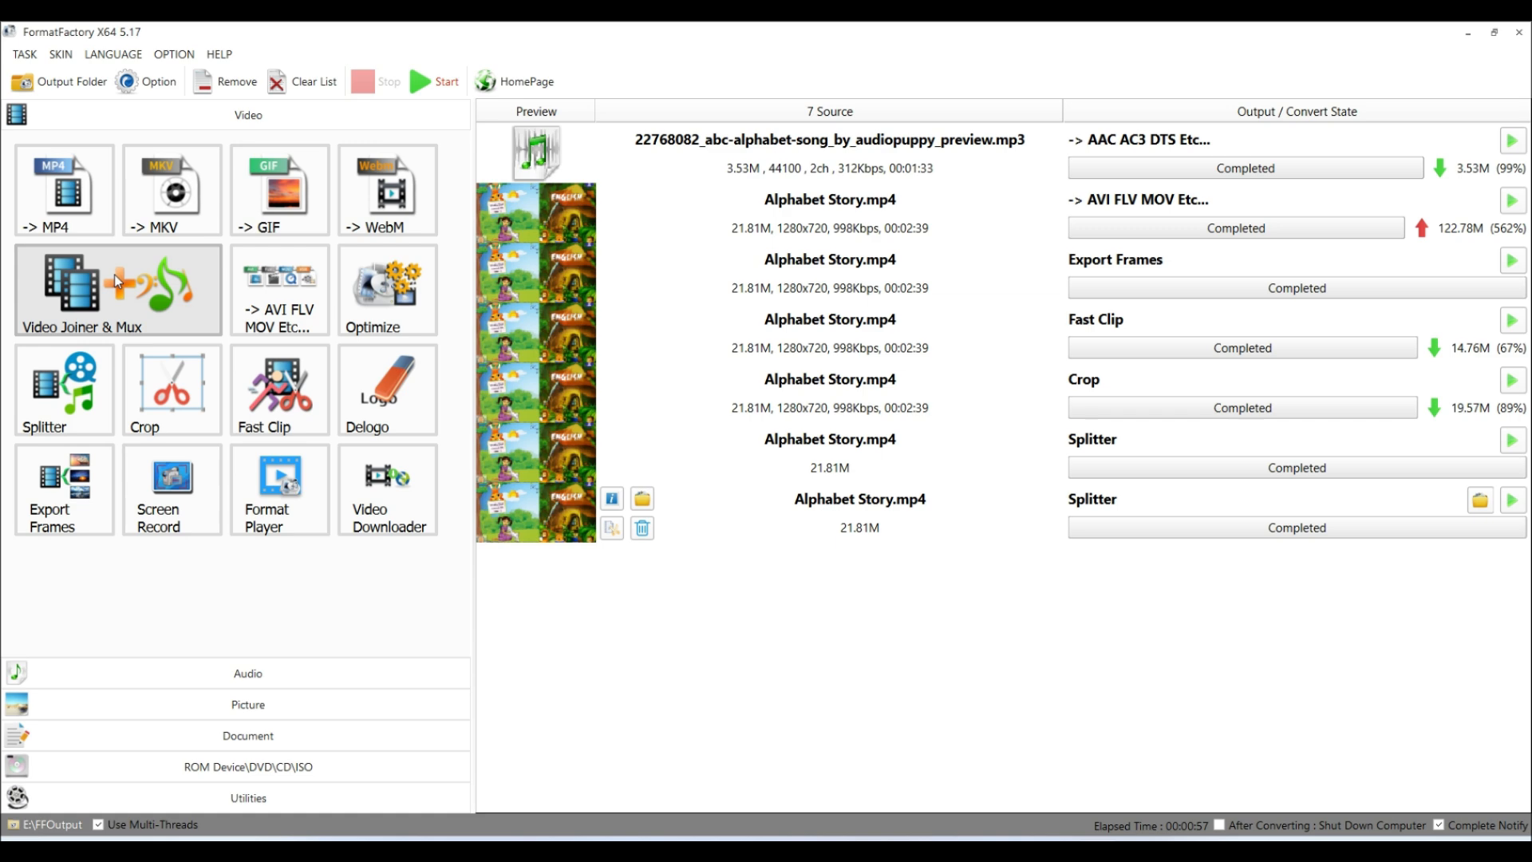
click(118, 297)
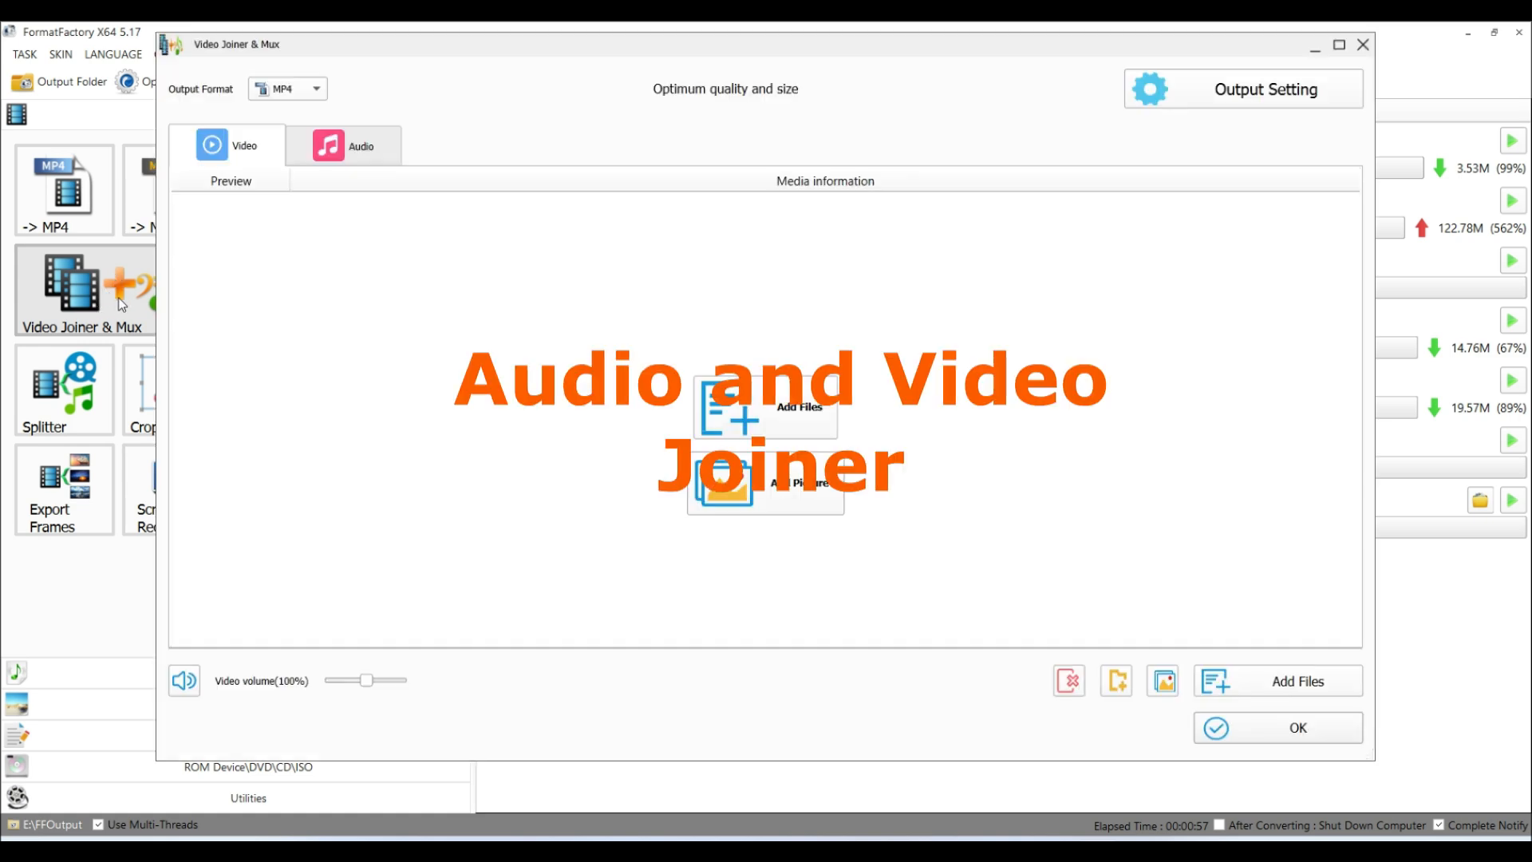
click(802, 418)
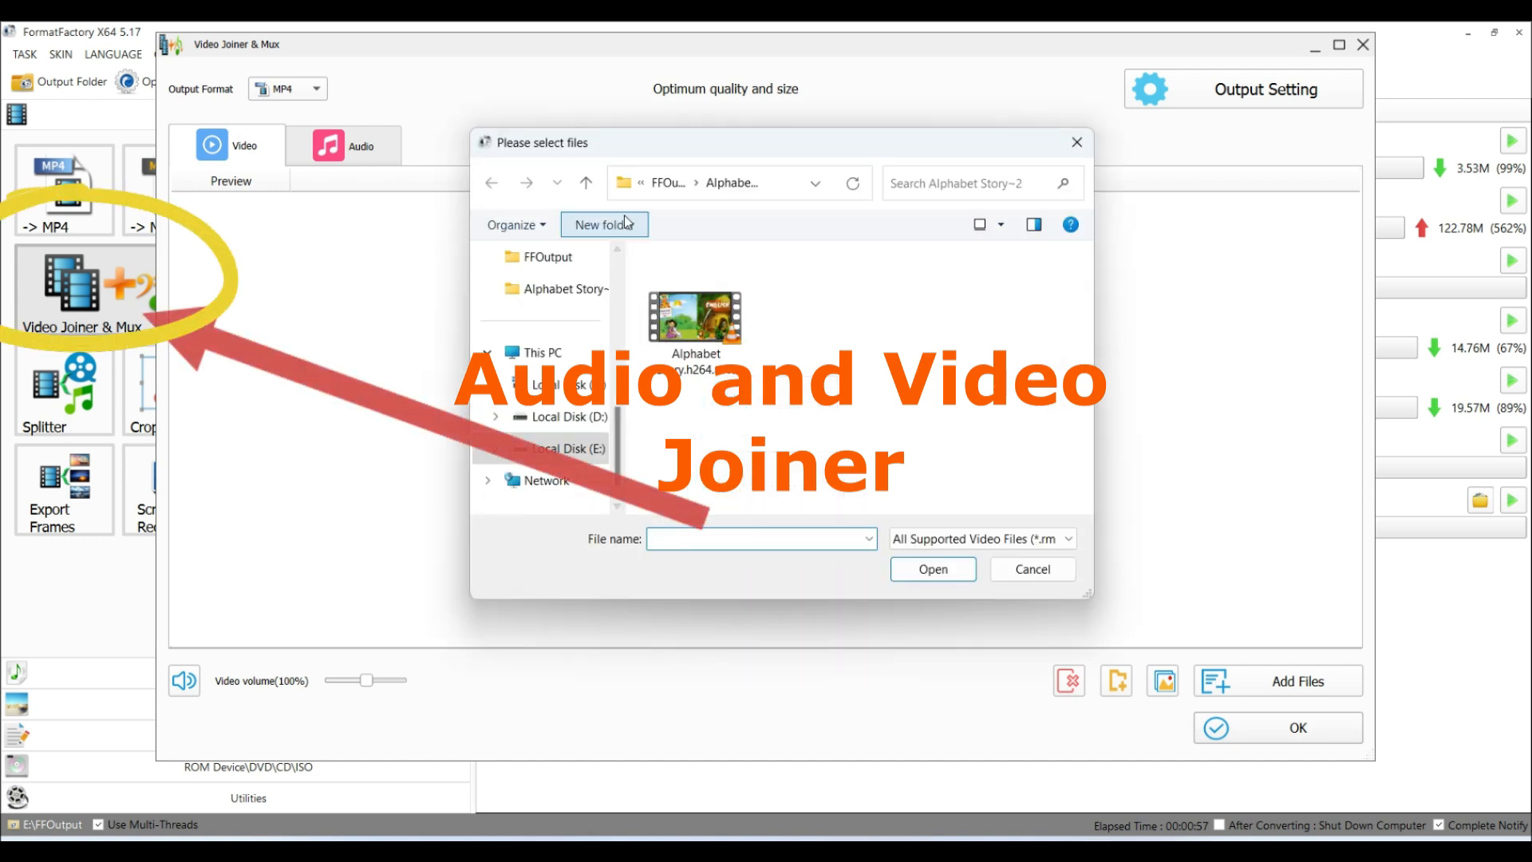
click(586, 182)
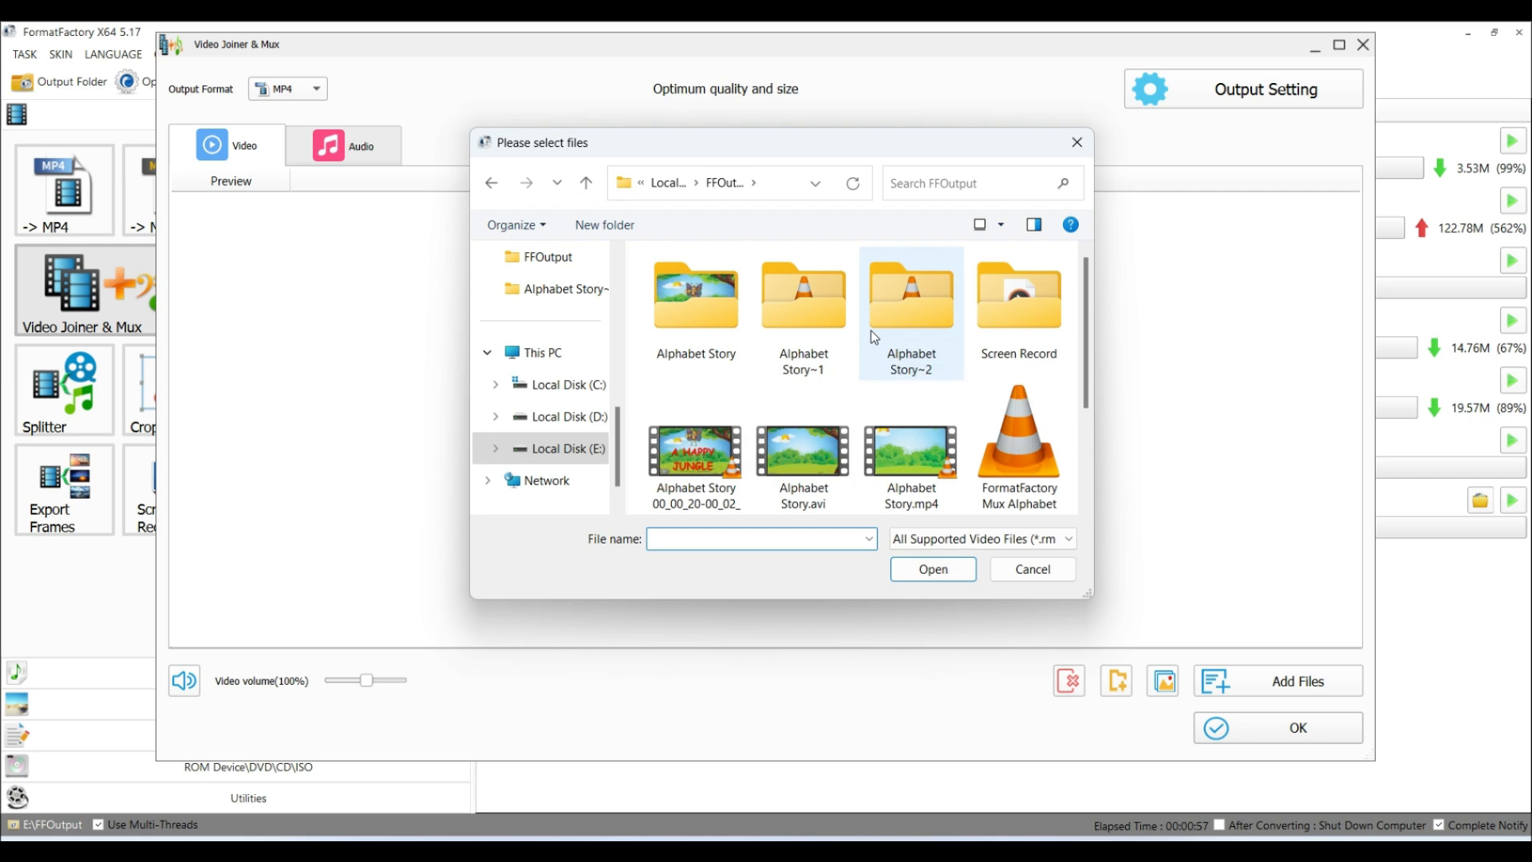
double_click(891, 331)
click(710, 343)
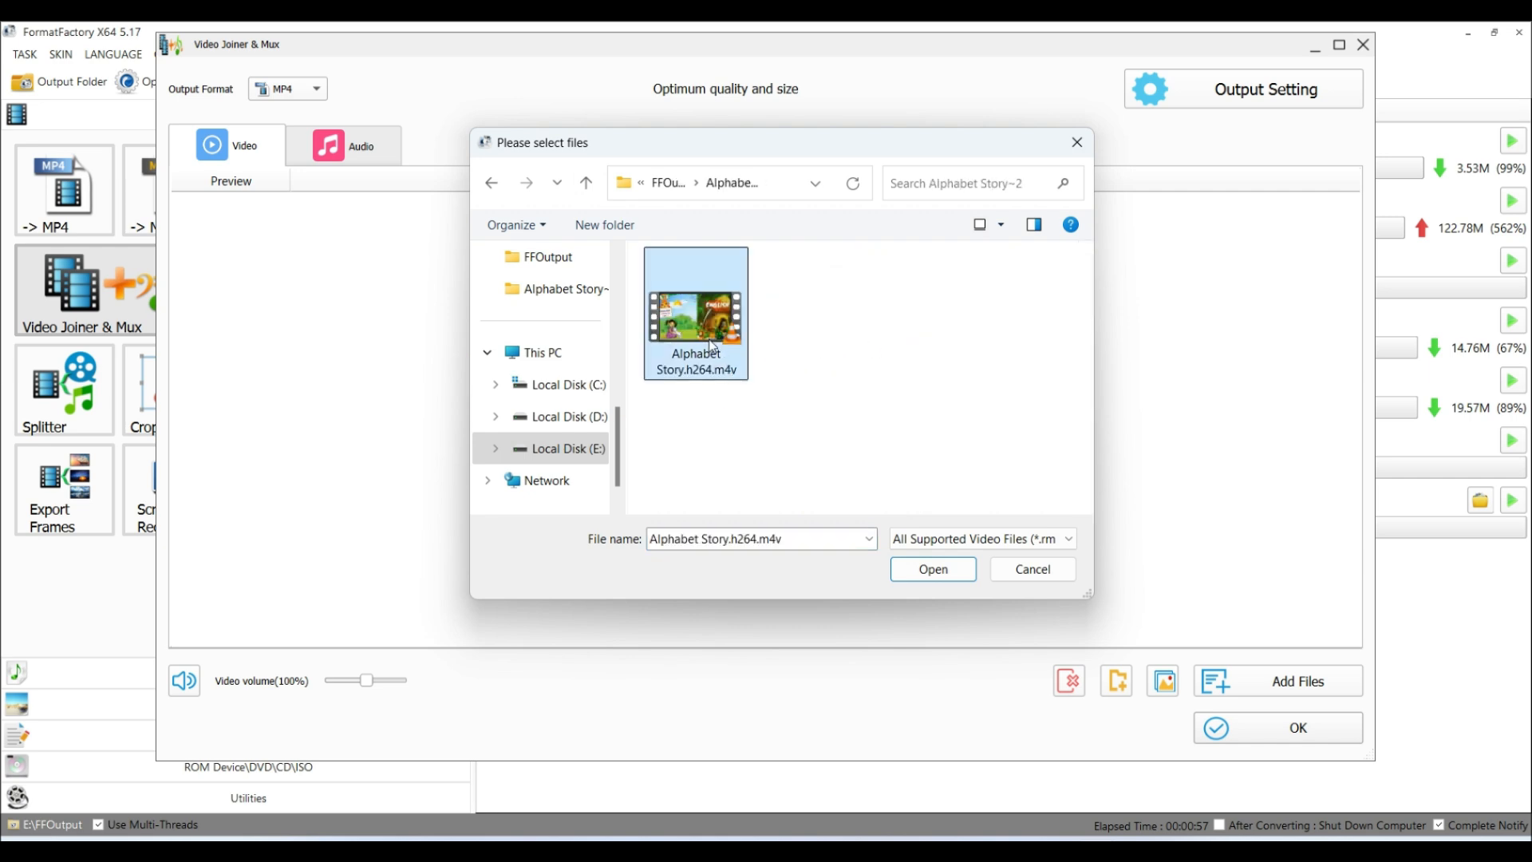
click(950, 573)
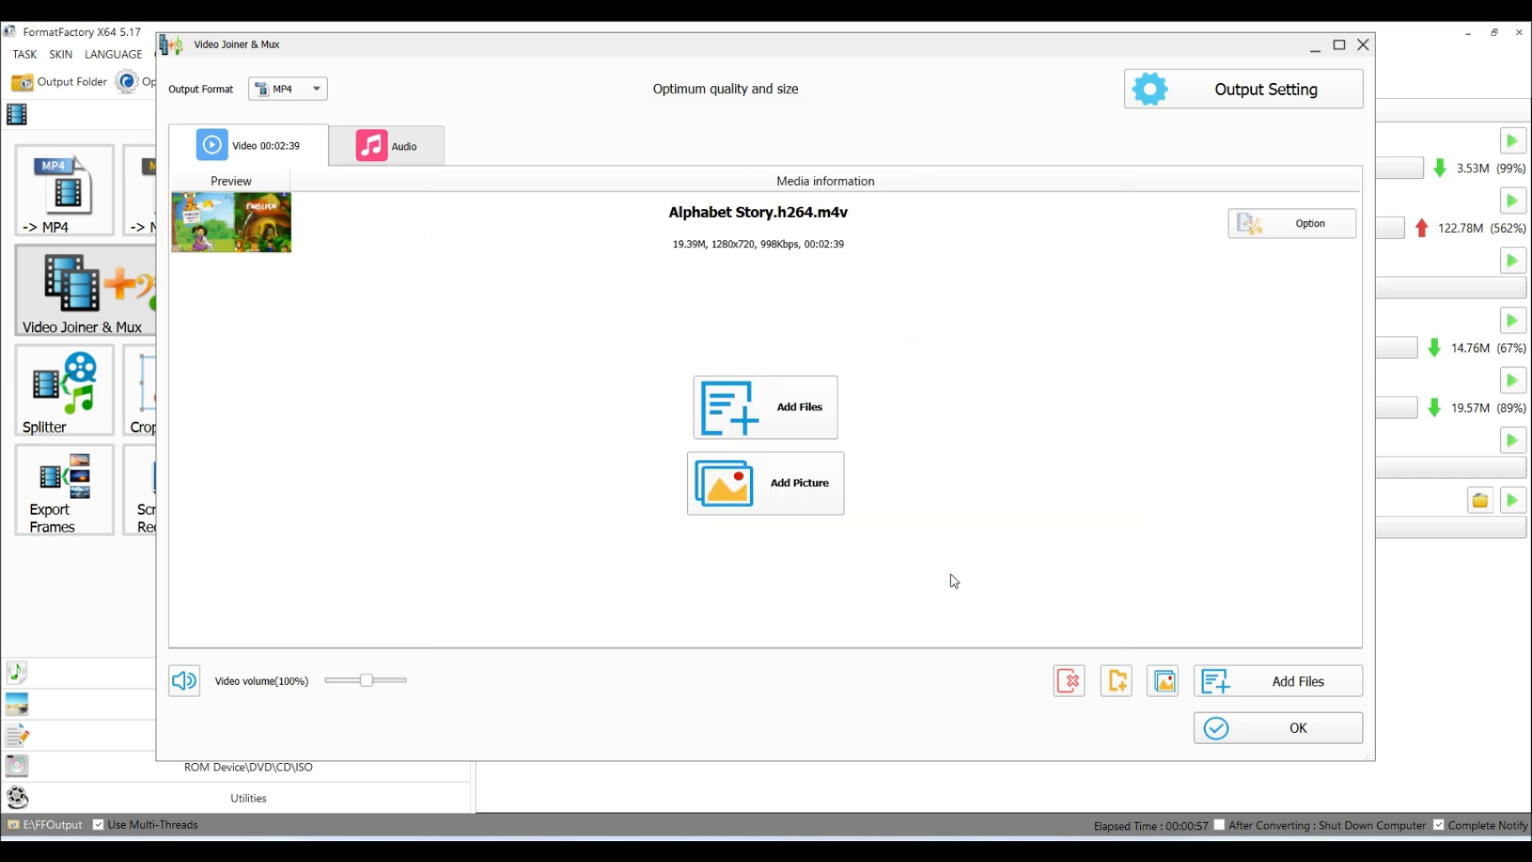
- Add 22768082_abc-alphabet-song_by_audiopuppy_preview.mp3 from the Music folder as the joiner's audio and run the MP4 join task
click(403, 156)
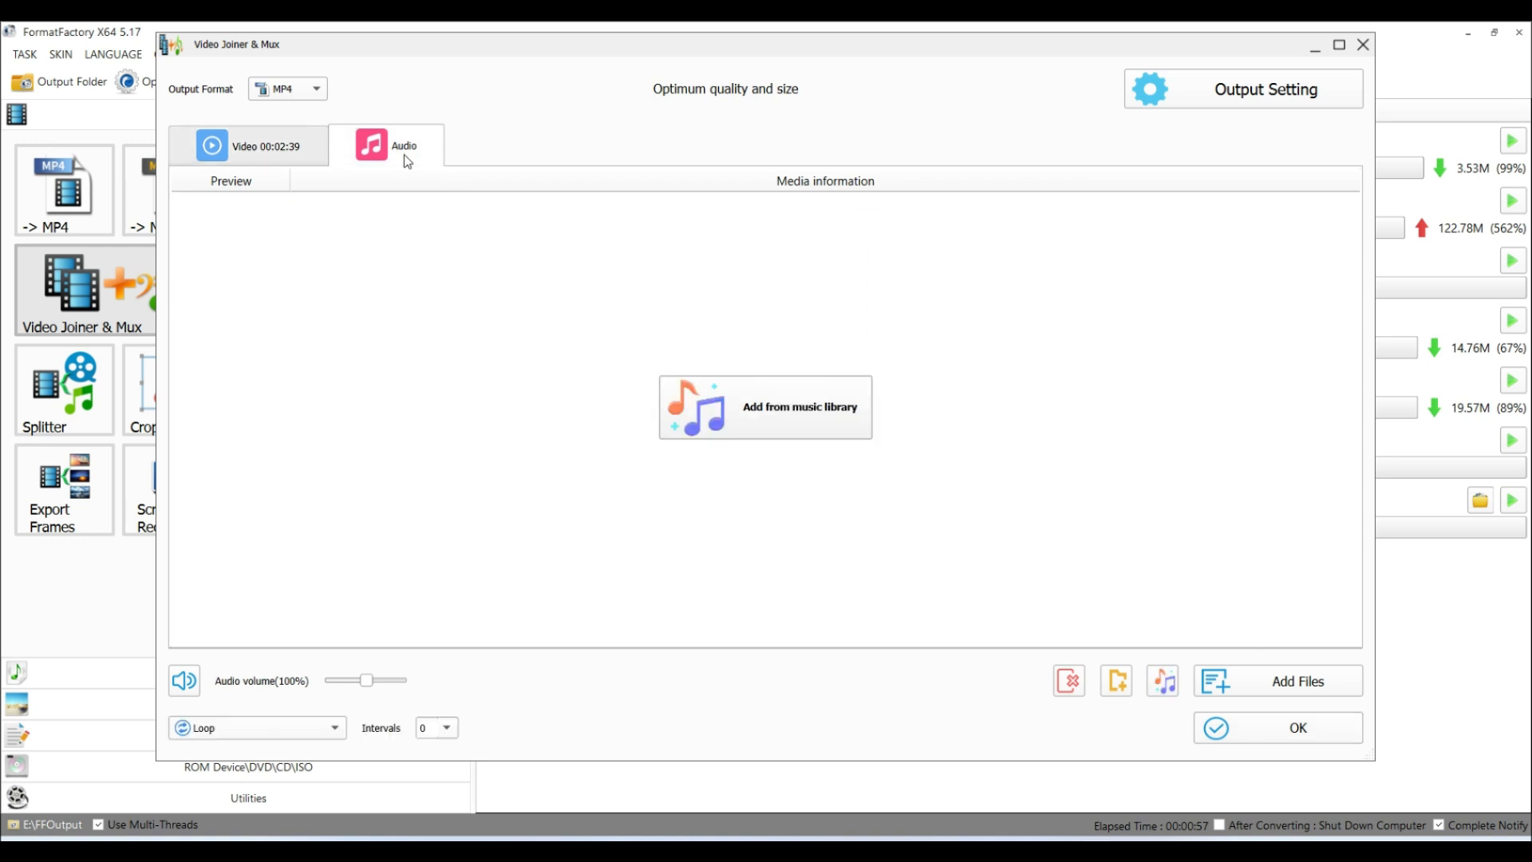
click(1277, 682)
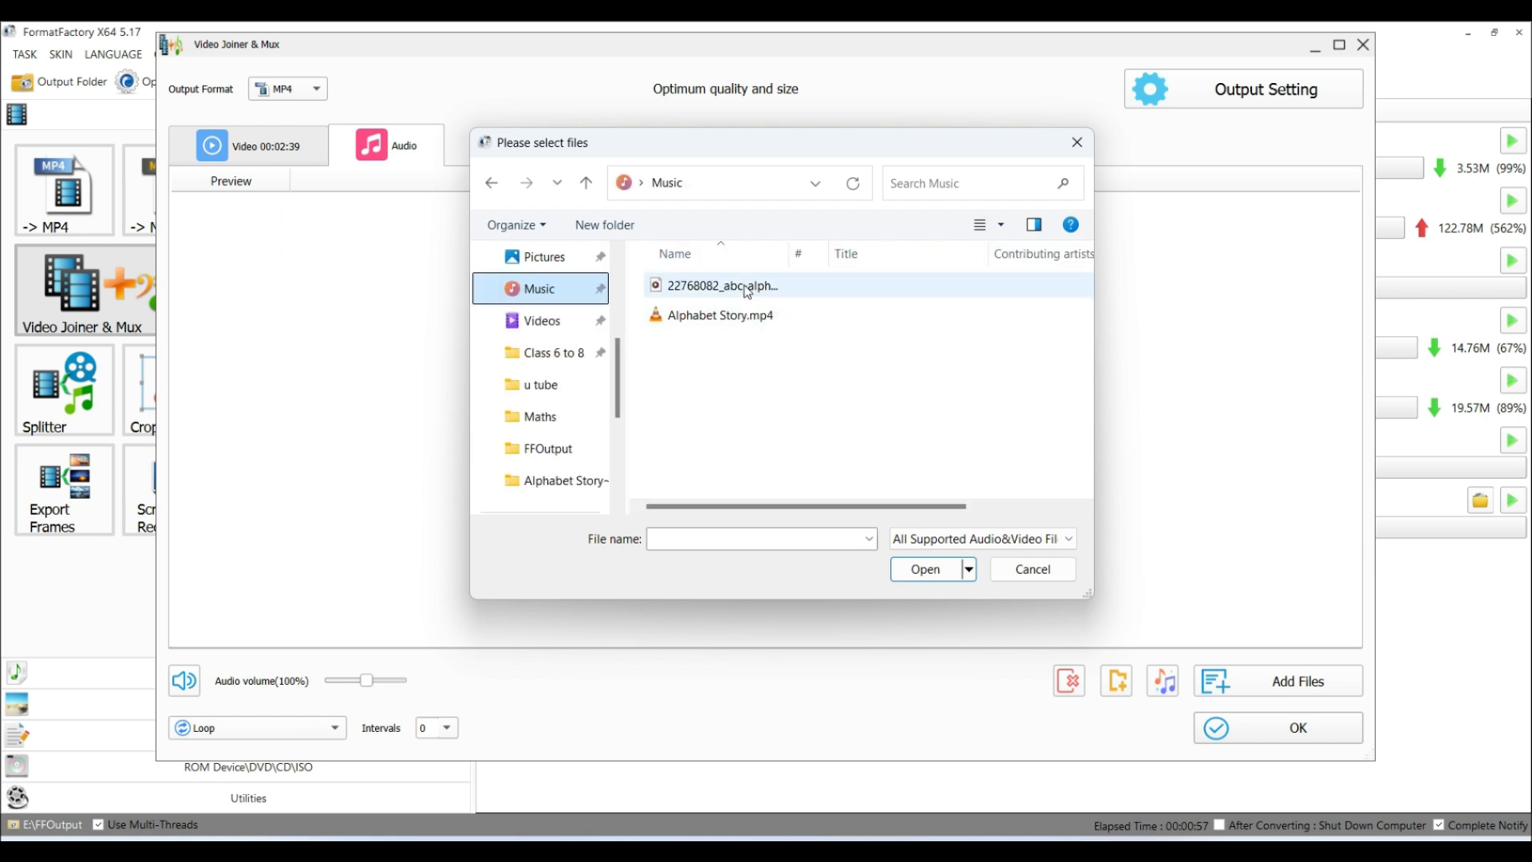
click(748, 286)
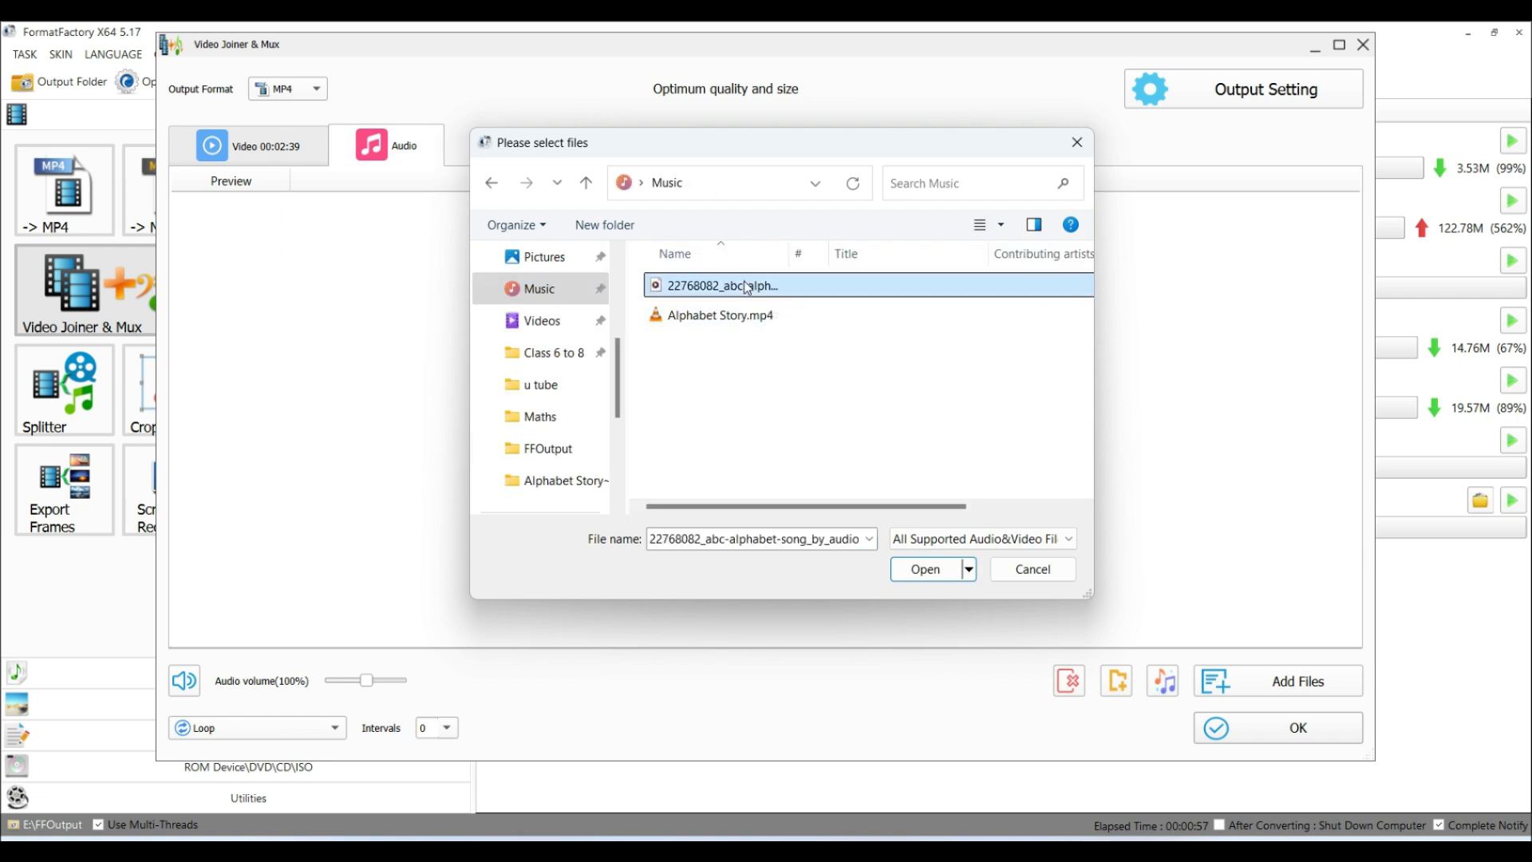
click(927, 573)
click(1276, 726)
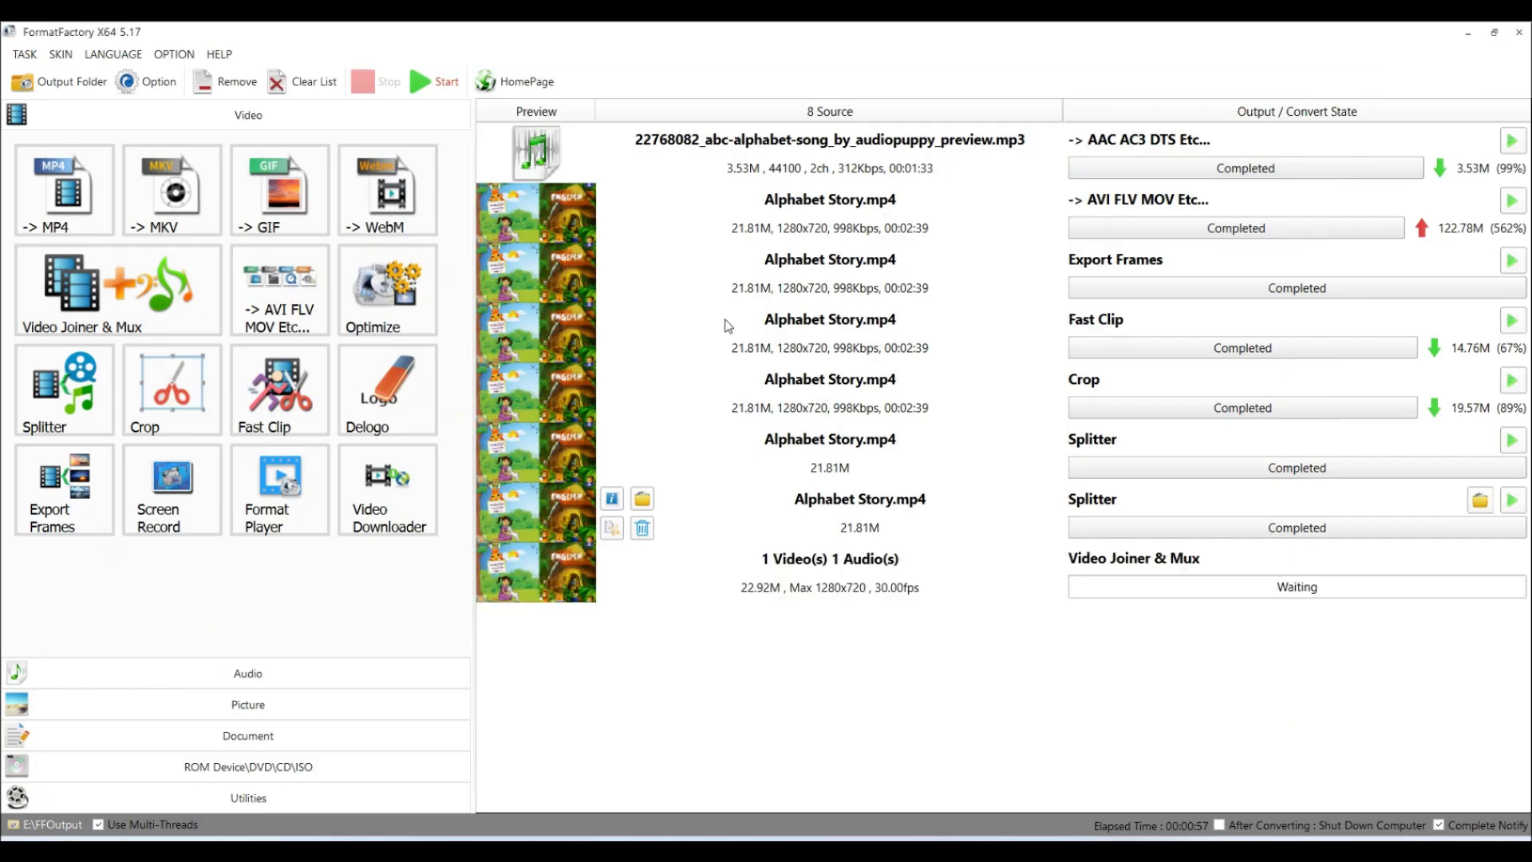
click(441, 82)
- Open the joiner's output folder and play FormatFactory Mux Alphabet Story.h264~1.mp4, skipping through several points to check the result
click(1480, 564)
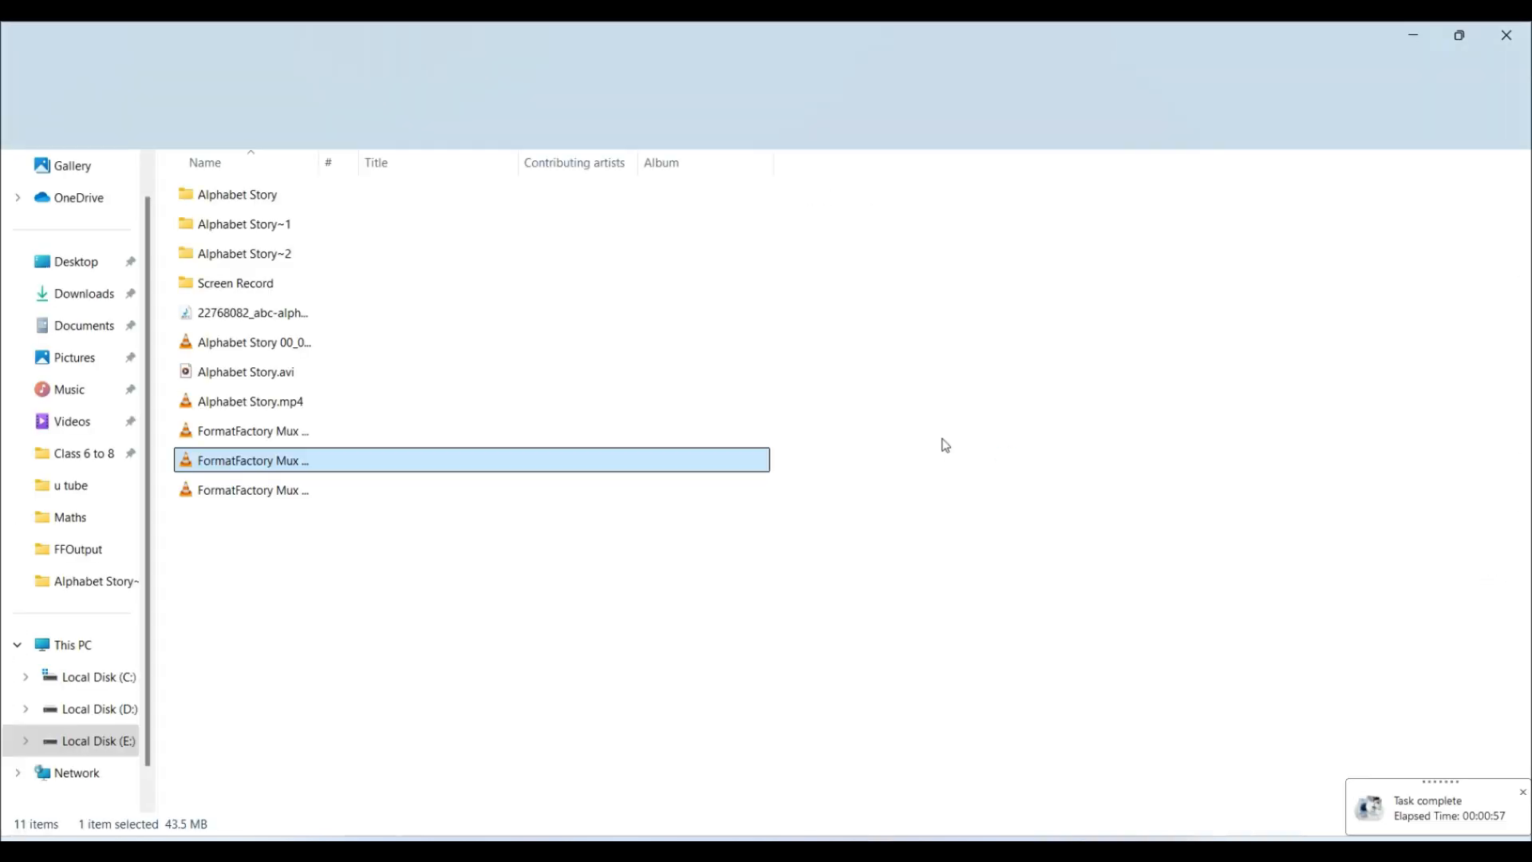
double_click(275, 464)
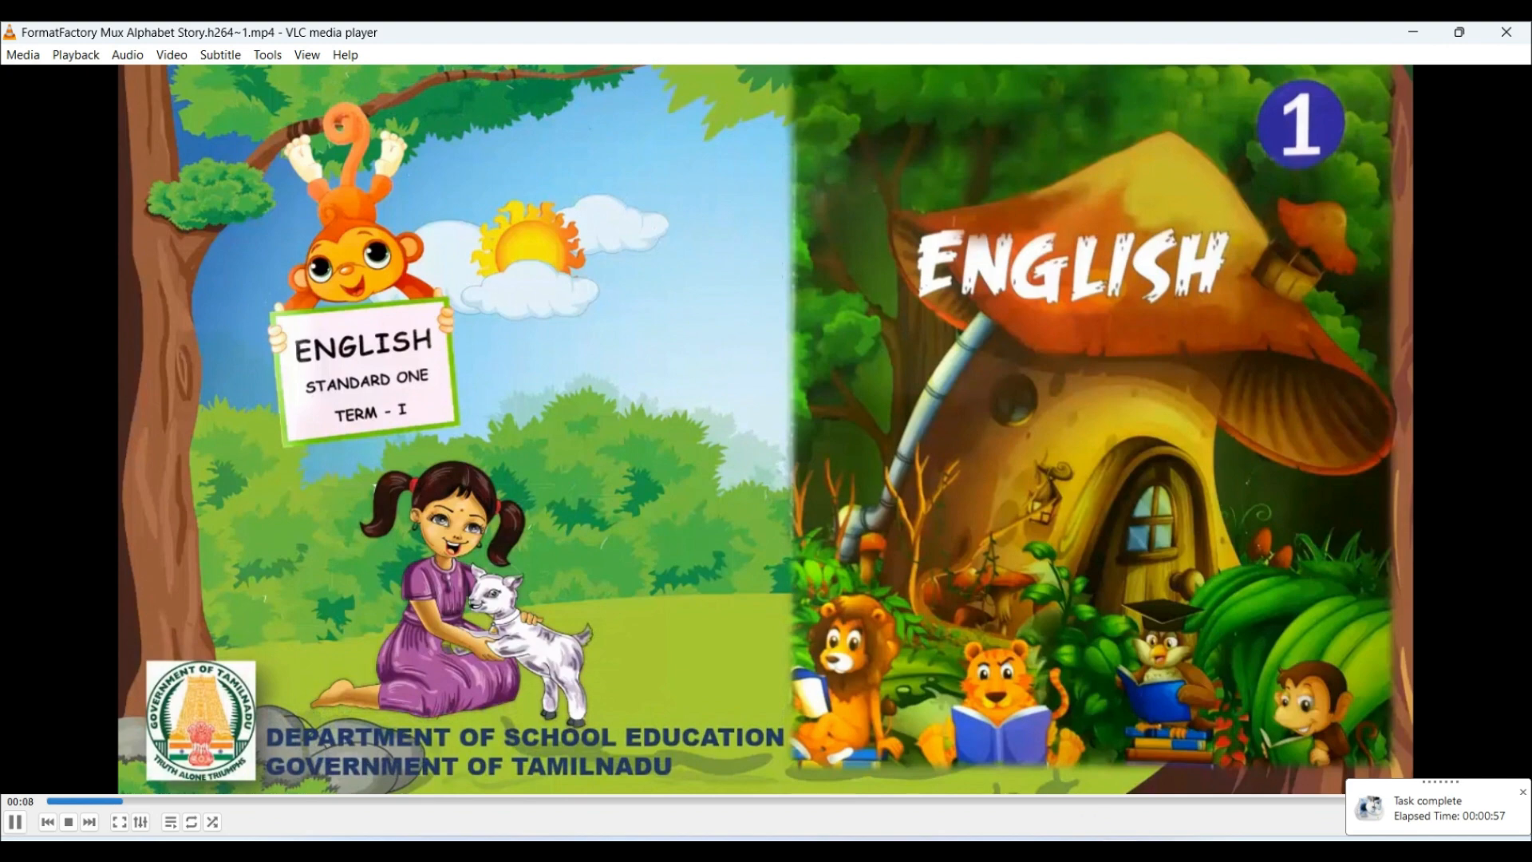
key(Right)
key(Right)
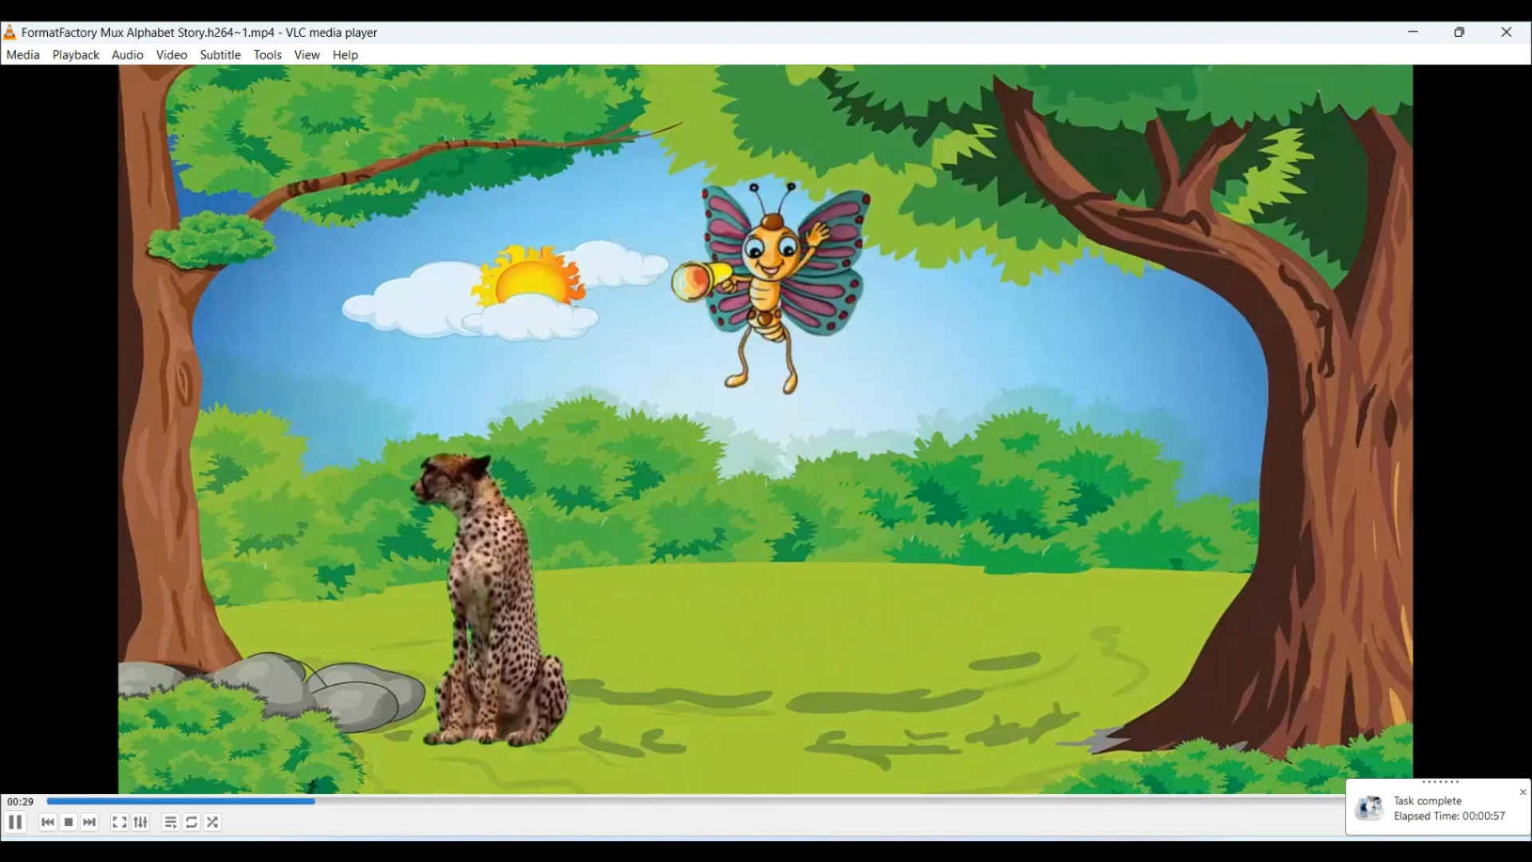
click(628, 794)
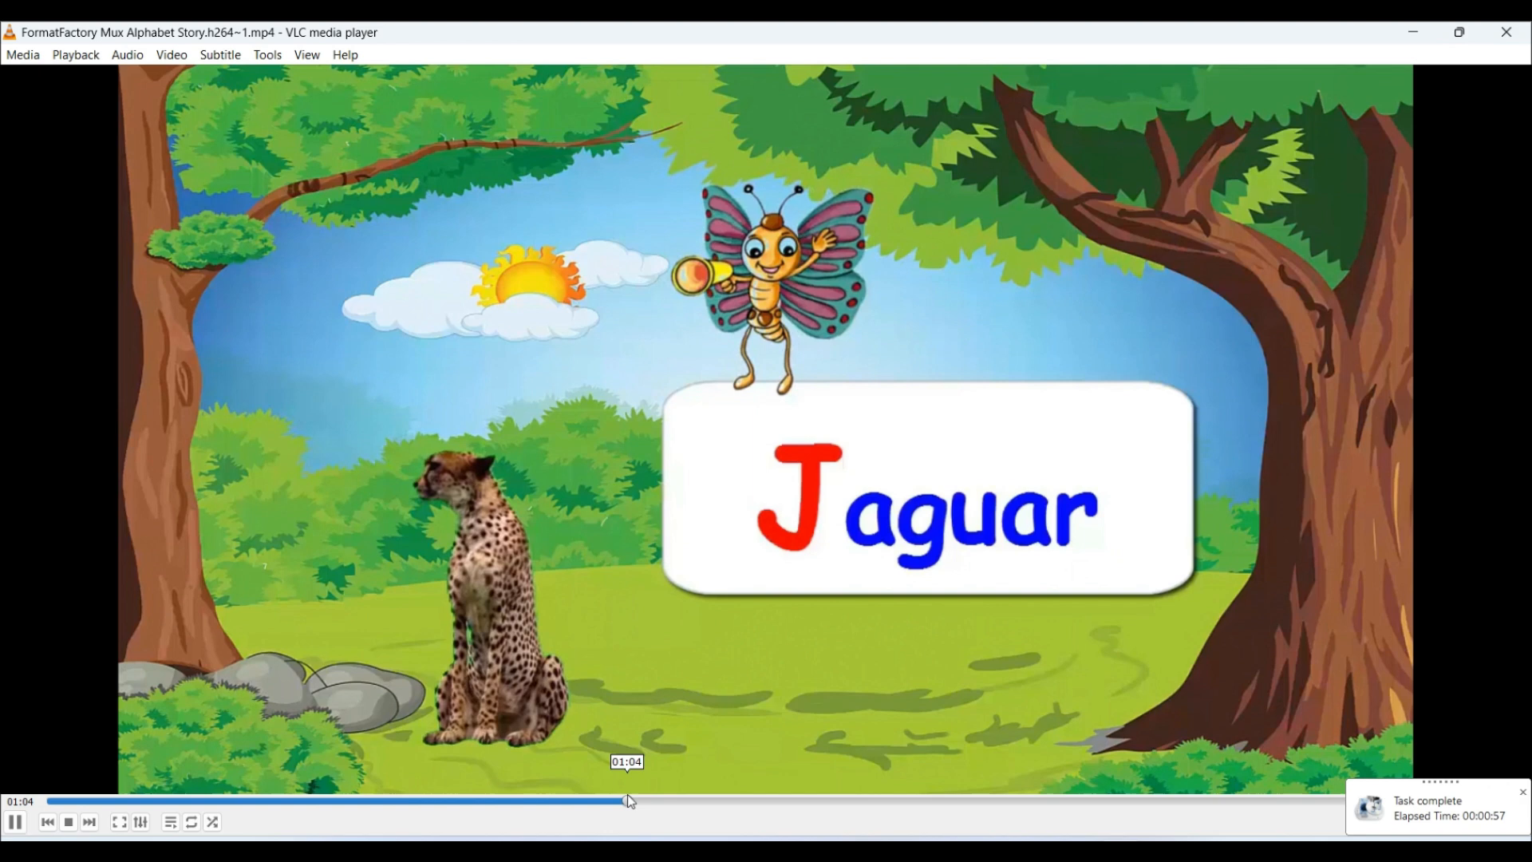
click(836, 800)
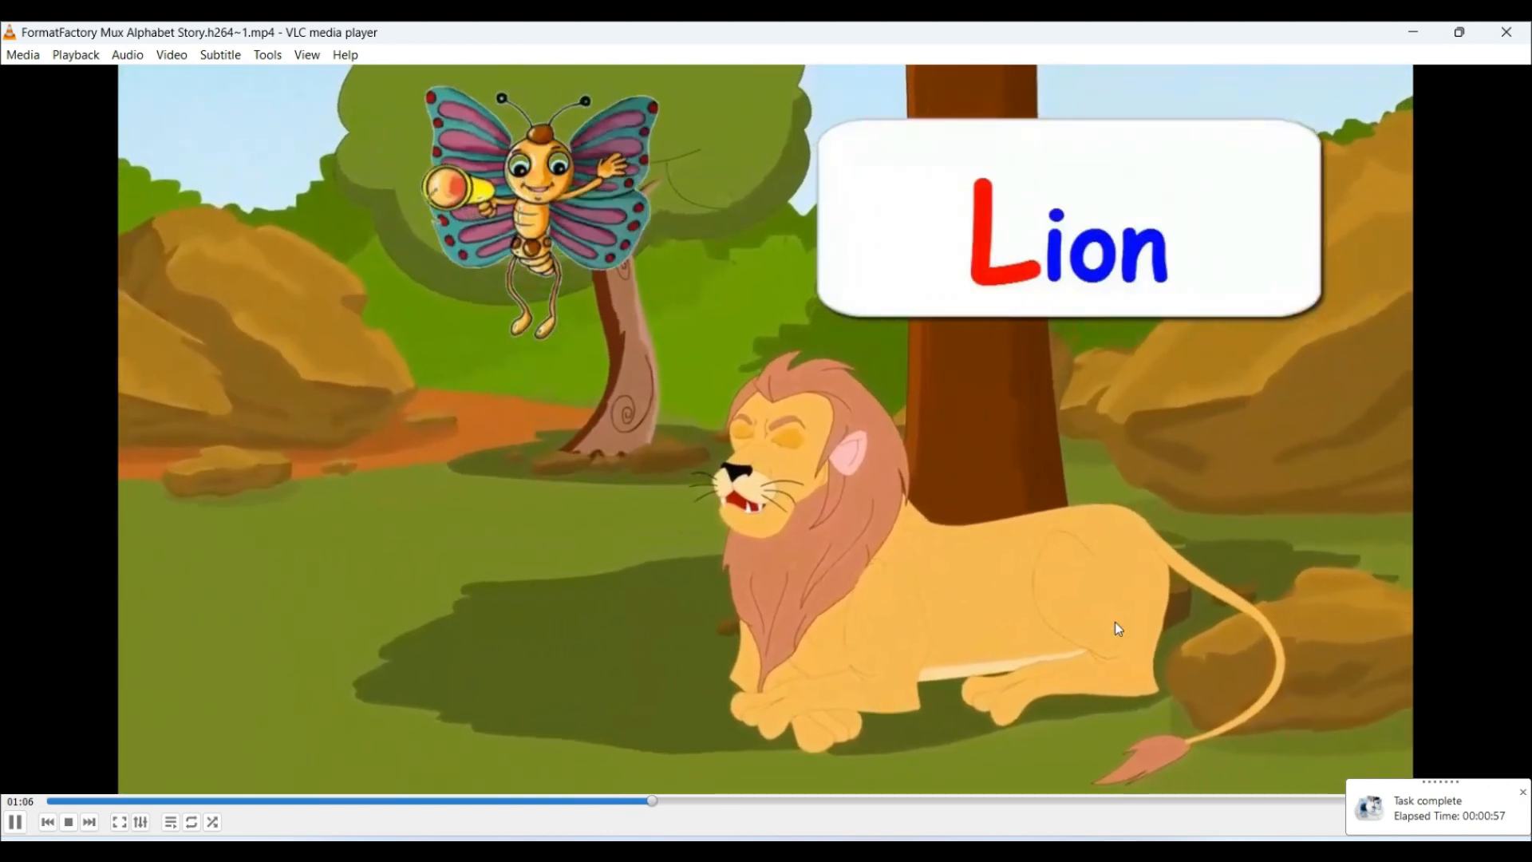
click(871, 802)
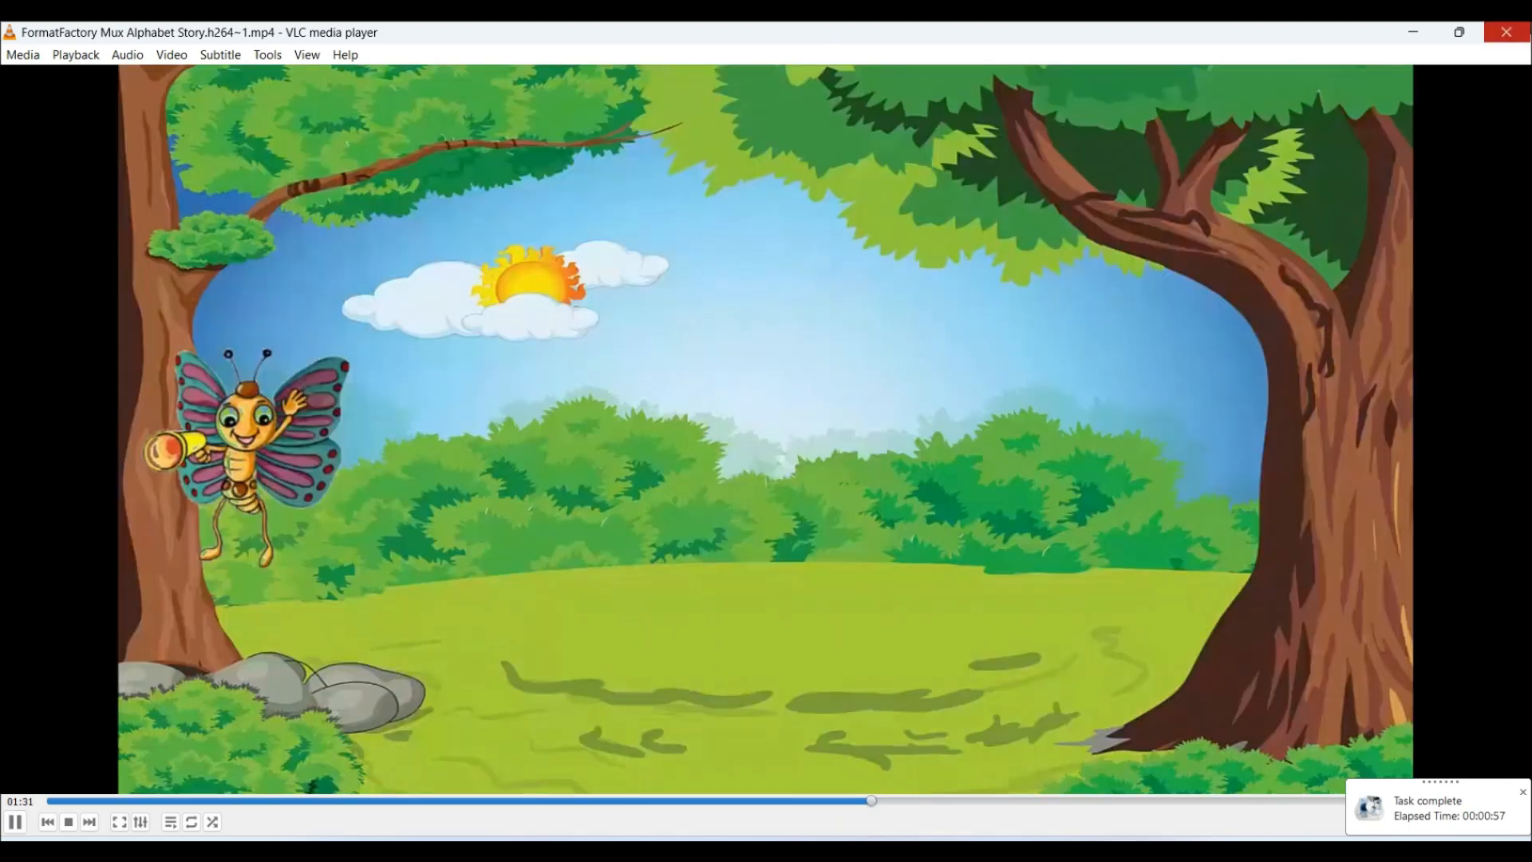
click(1506, 32)
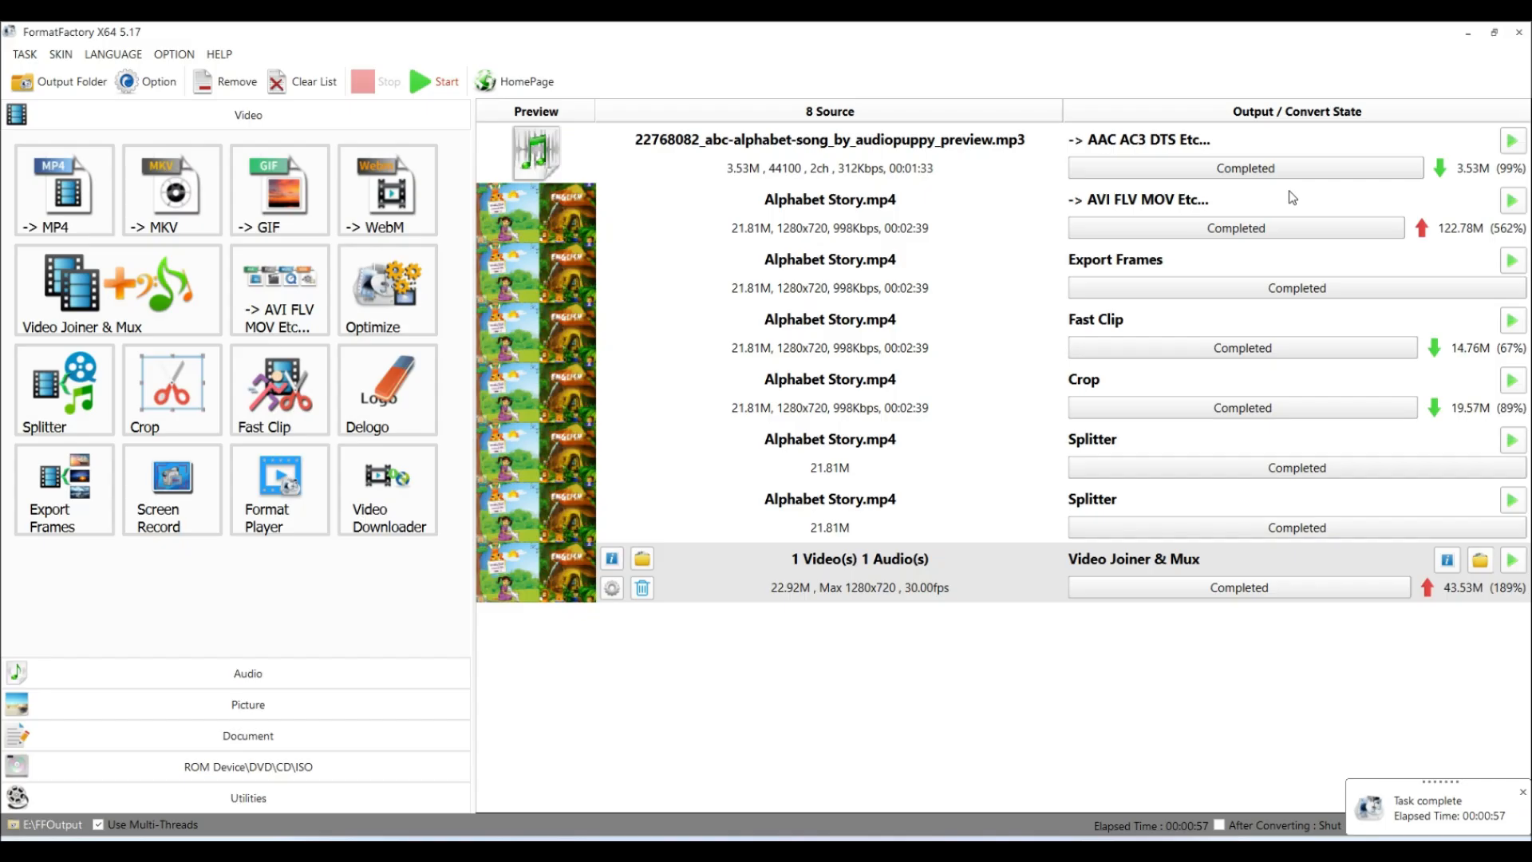